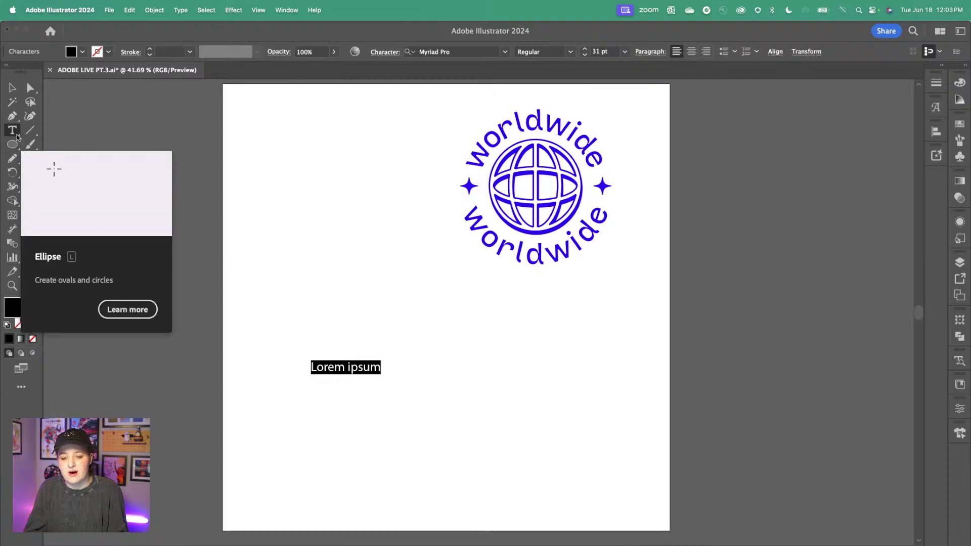
# Step: Delete the "Lorem ipsum" placeholder text from the artboard
pyautogui.click(17, 136)
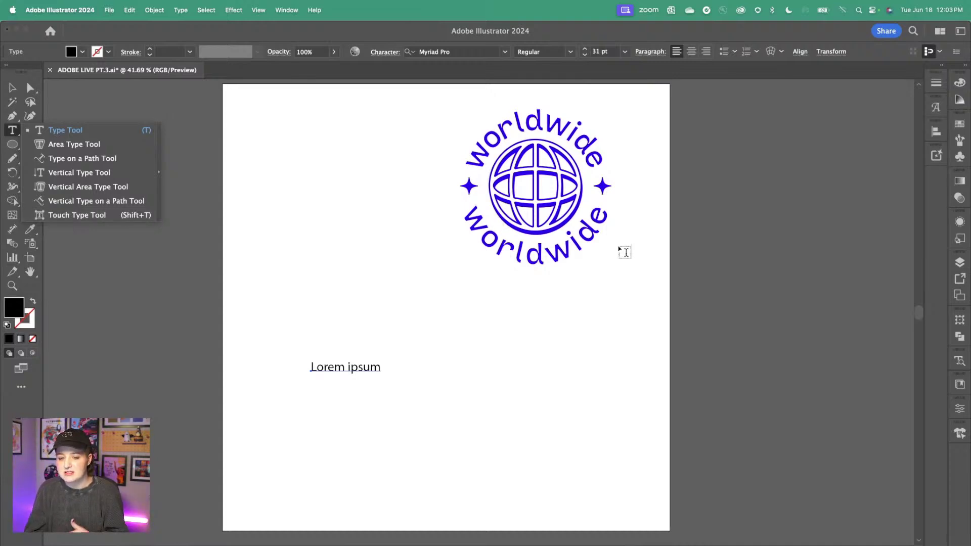
pyautogui.click(15, 93)
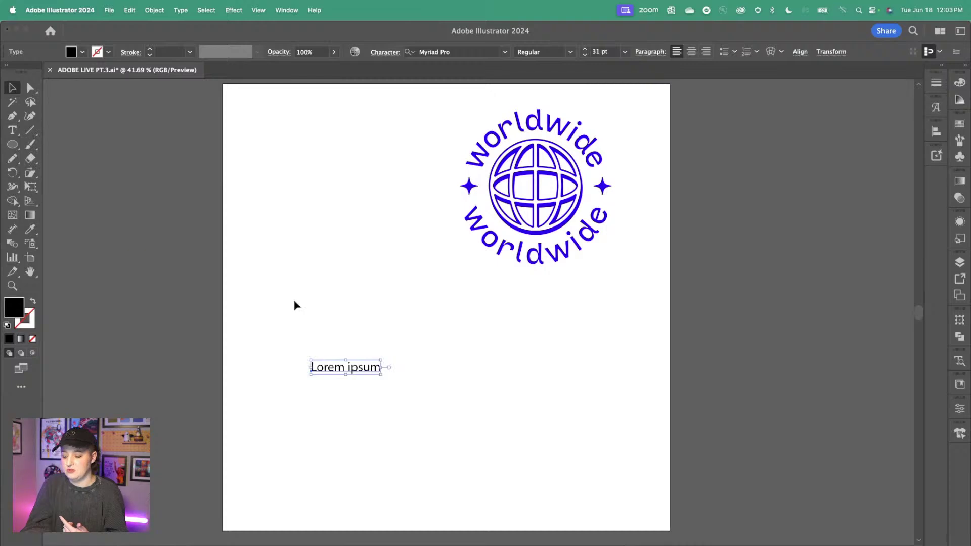
pyautogui.press('Delete')
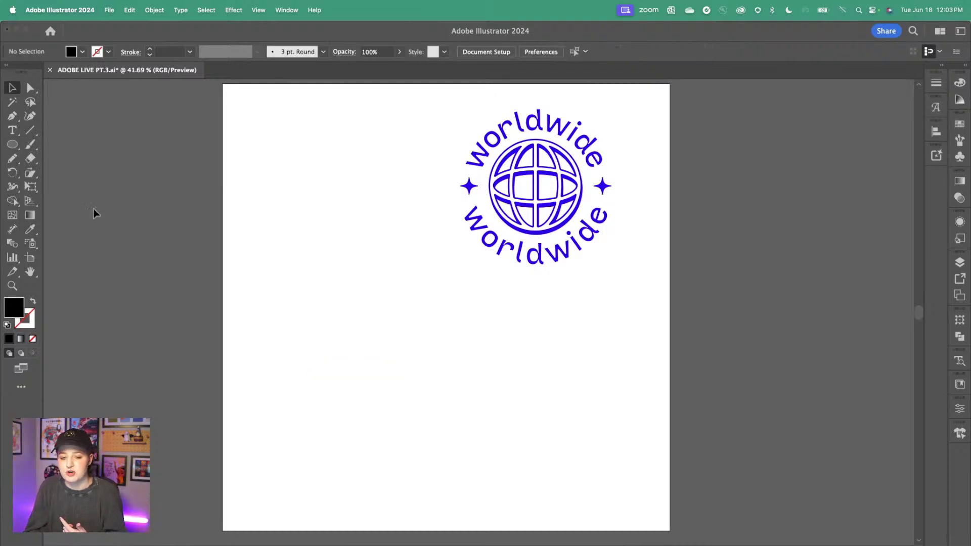
# Step: Draw a circle about 384 px in diameter in the empty lower area of the artboard and remove its fill
pyautogui.click(12, 144)
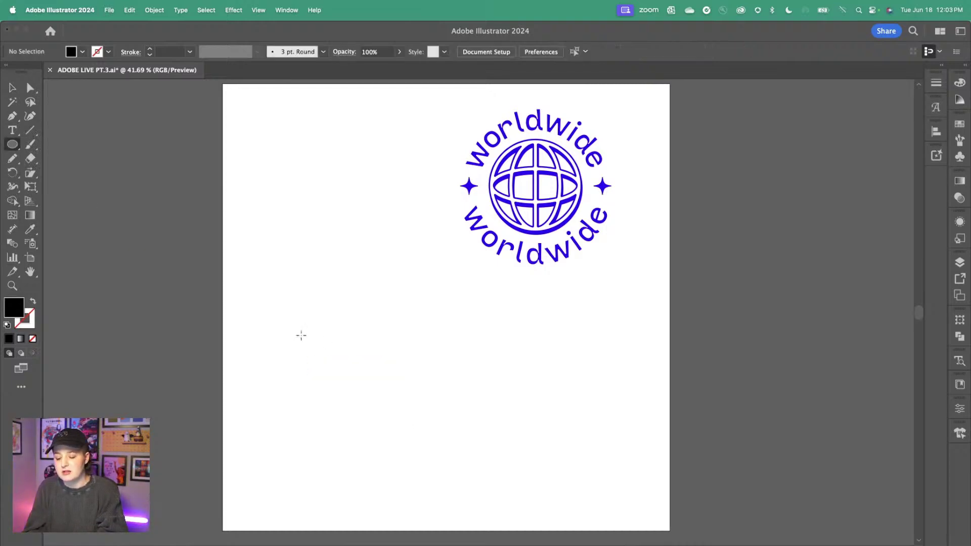
pyautogui.moveTo(298, 322); pyautogui.dragTo(444, 481)
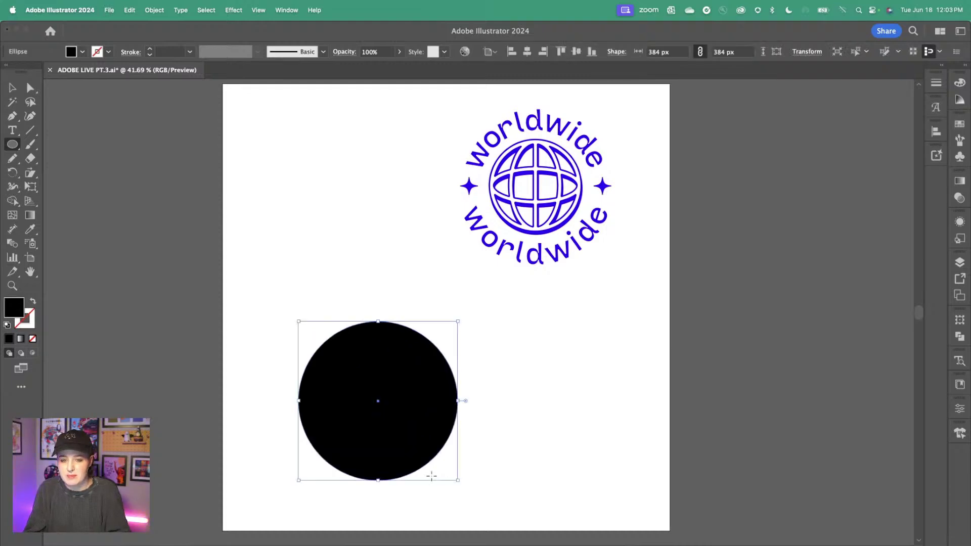
pyautogui.click(81, 52)
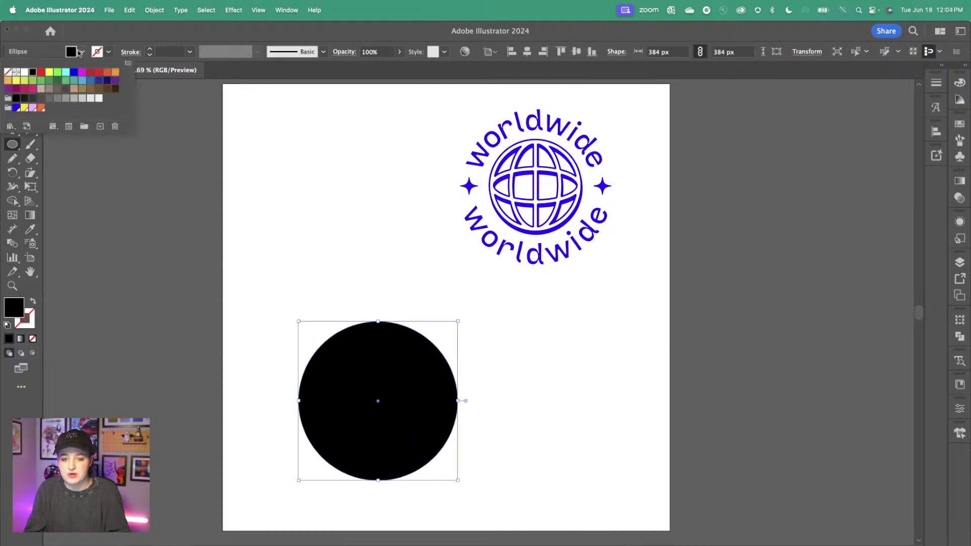
pyautogui.click(7, 73)
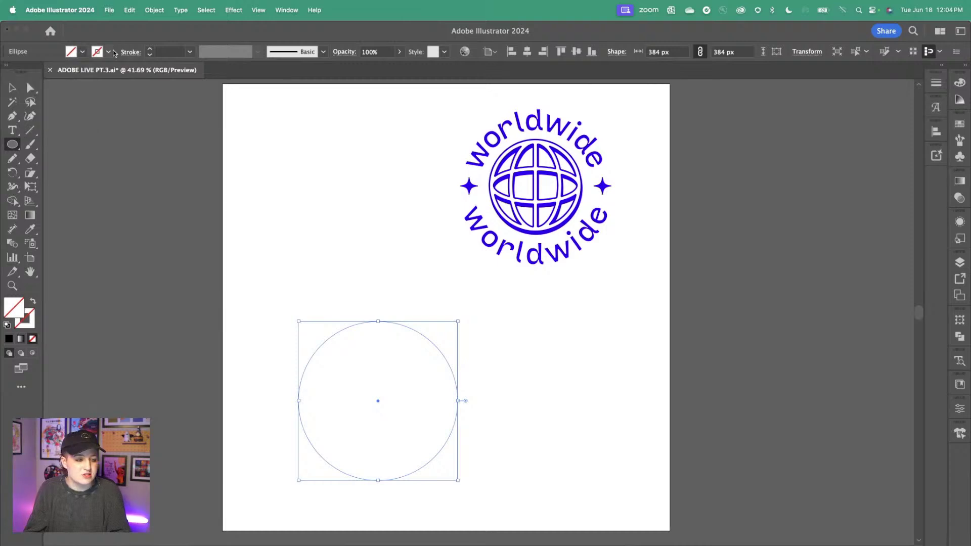
# Step: Give the circle a blue 7 pt stroke and move it slightly higher on the artboard
pyautogui.click(109, 52)
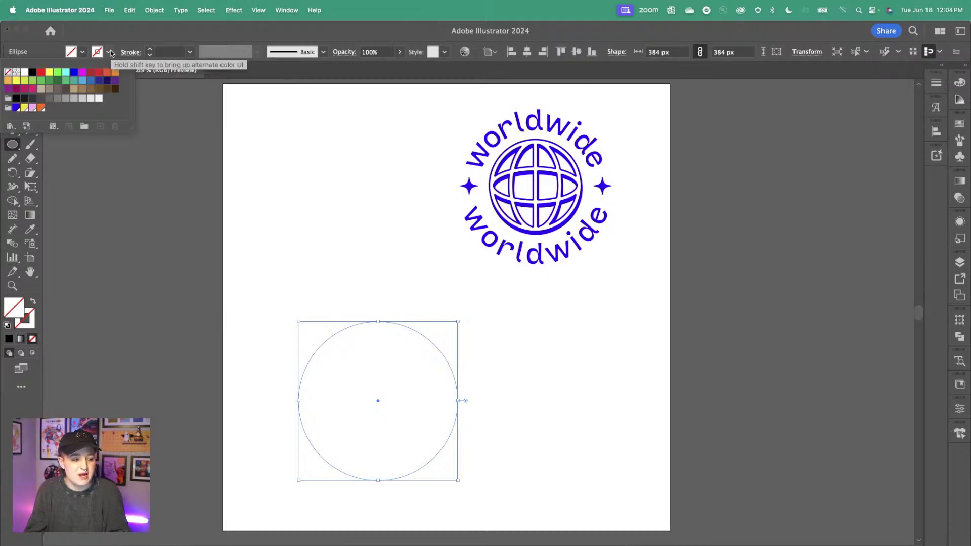
pyautogui.click(17, 108)
pyautogui.click(150, 49)
pyautogui.click(150, 49)
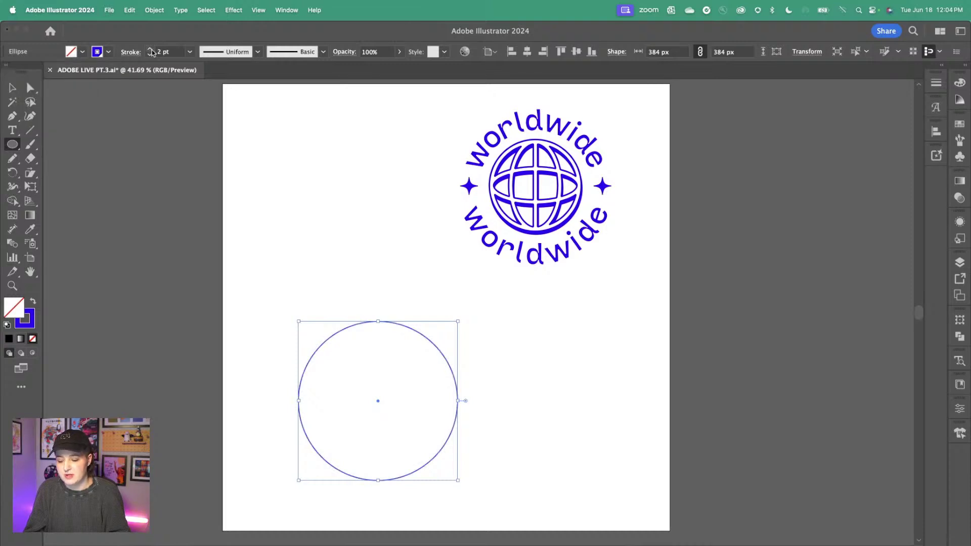
pyautogui.click(150, 49)
pyautogui.click(150, 49)
pyautogui.click(150, 49)
pyautogui.click(150, 49)
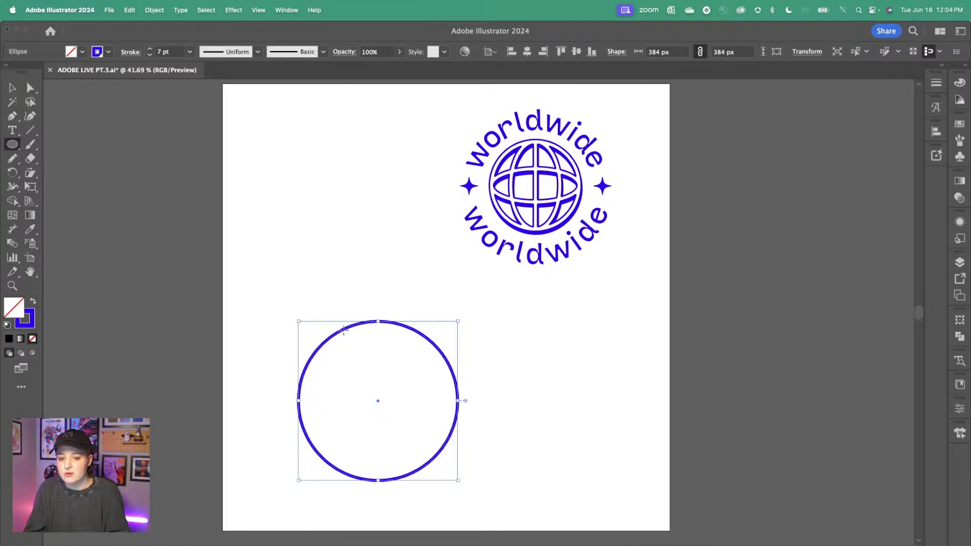
pyautogui.click(13, 89)
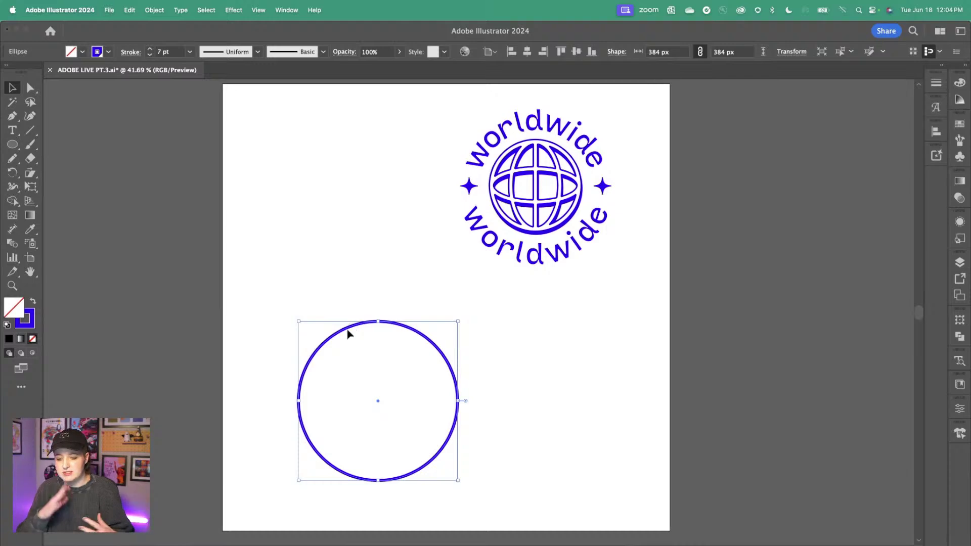
pyautogui.moveTo(347, 329); pyautogui.dragTo(344, 285)
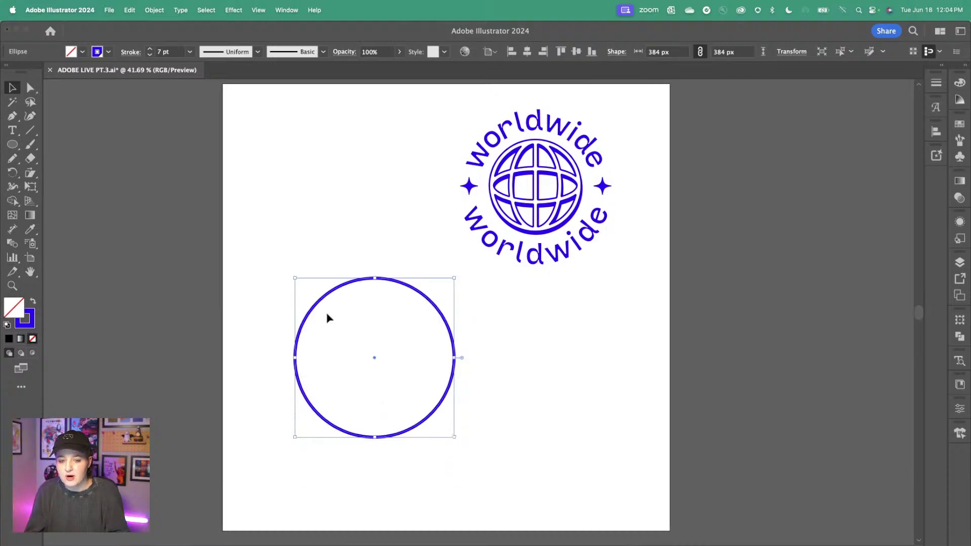
# Step: Add type on the circle's path, starting at its upper-left arc, reading "ADOBE LIVE IS THE COOLEST"
pyautogui.click(8, 137)
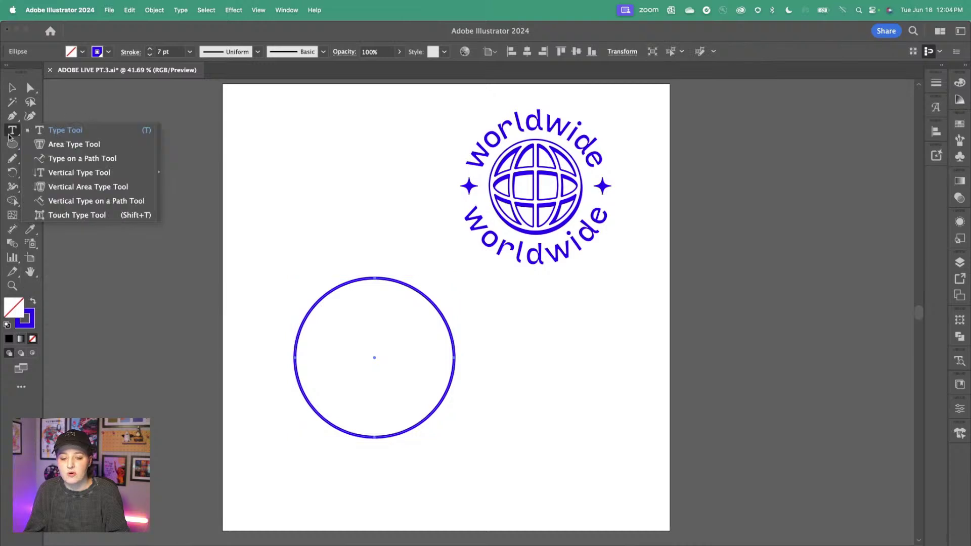
pyautogui.click(77, 158)
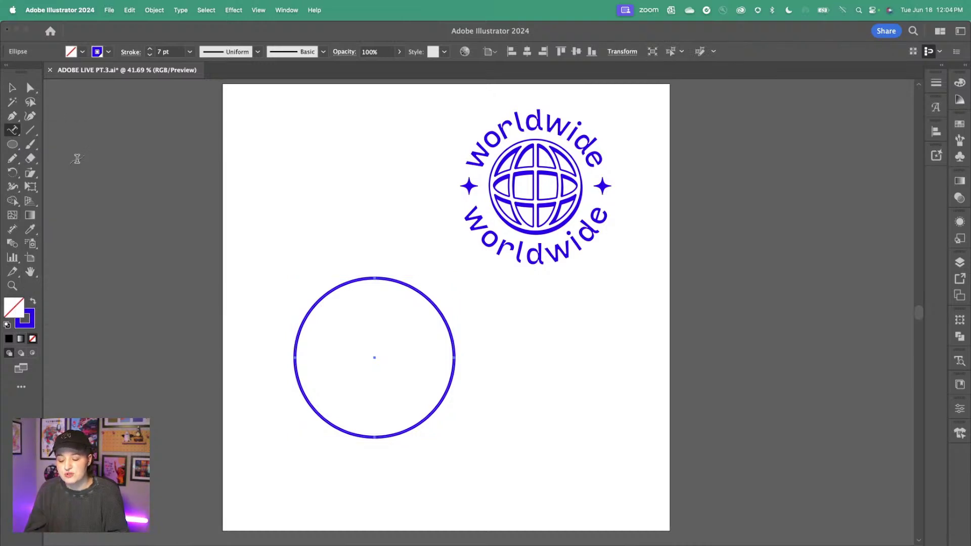
pyautogui.click(313, 307)
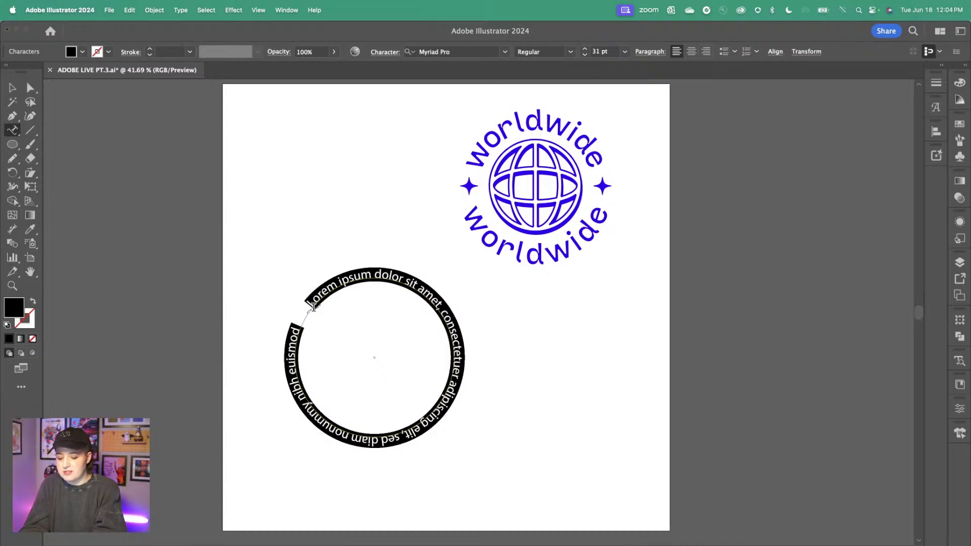
pyautogui.write('ADO')
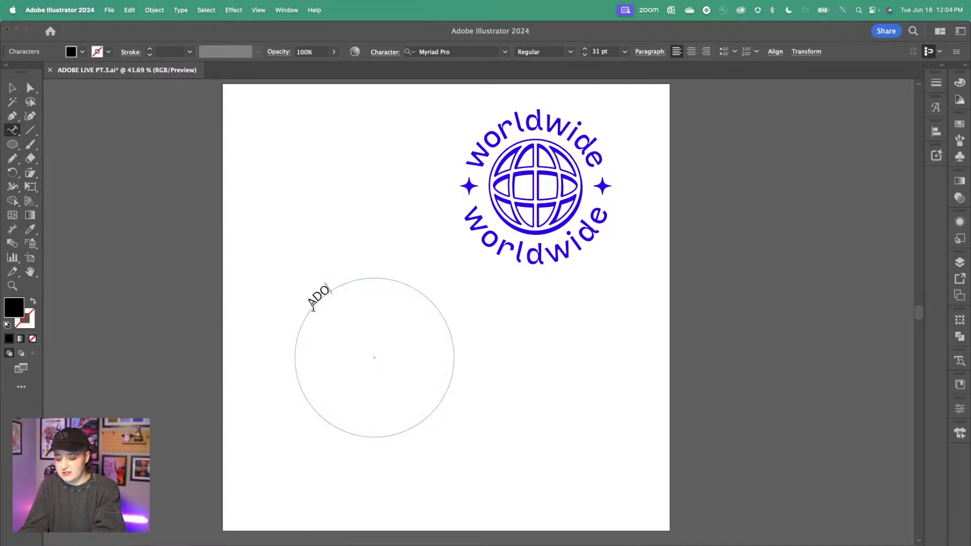
pyautogui.write('BE LIVE I')
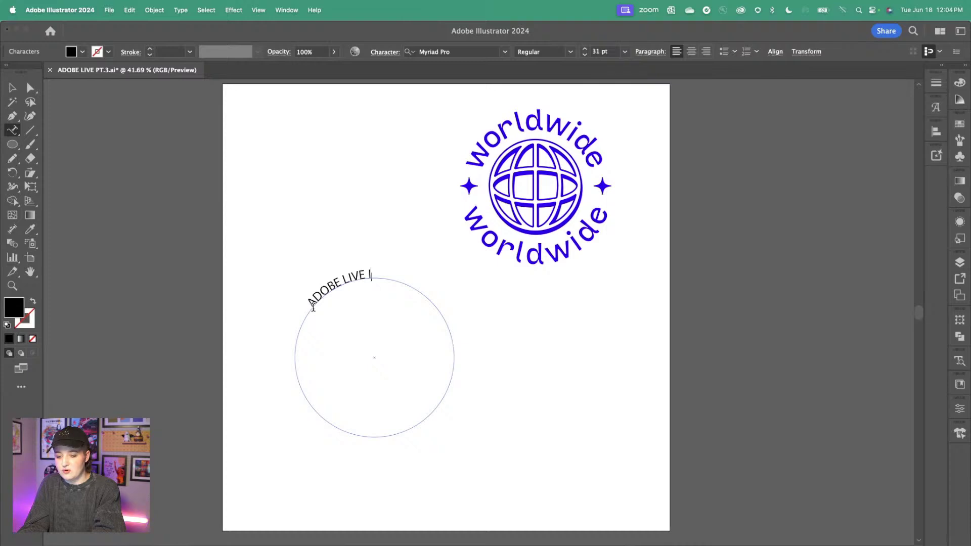
pyautogui.write('S THE COOLEST')
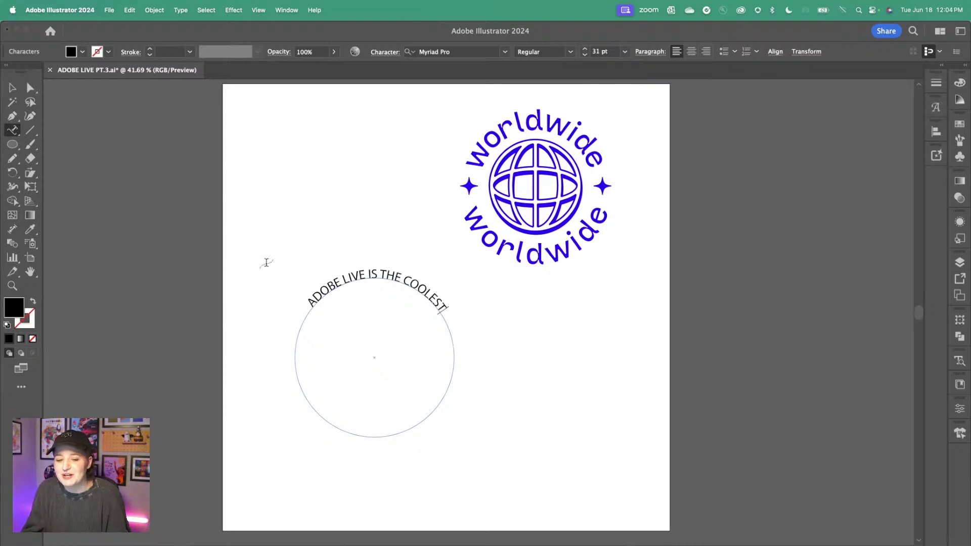
pyautogui.click(13, 88)
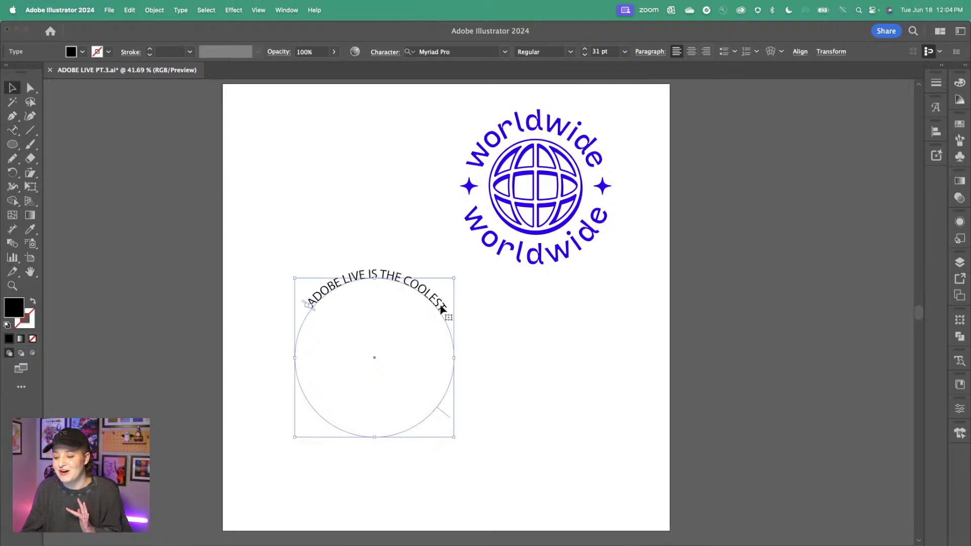
# Step: Select all the text on the circle and increase its font size to 69 pt
pyautogui.moveTo(443, 306); pyautogui.dragTo(310, 301)
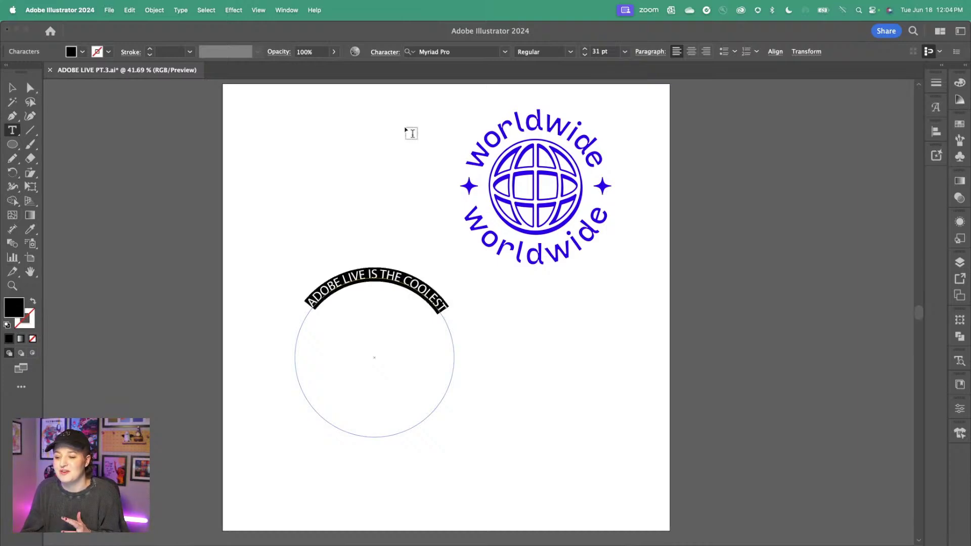
pyautogui.click(585, 49)
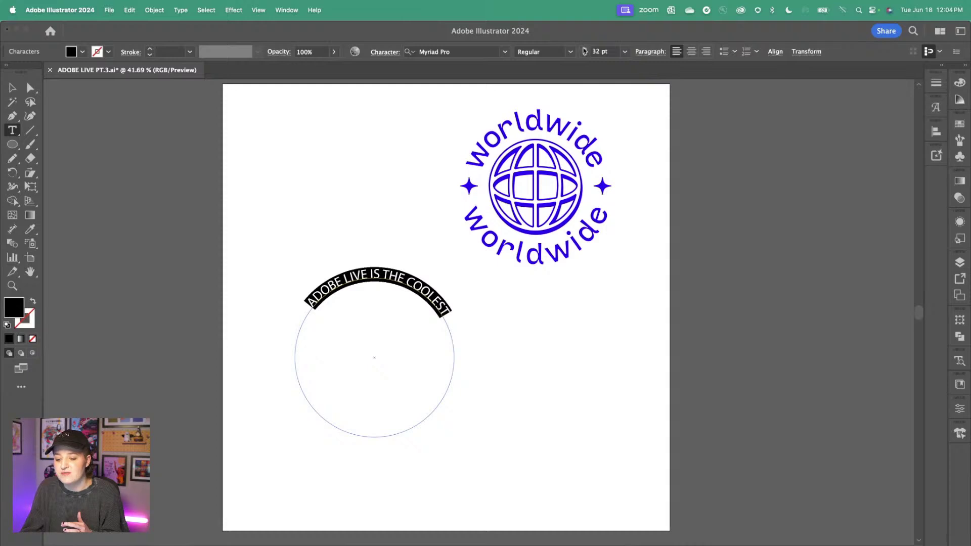
pyautogui.click(585, 49)
pyautogui.click(586, 49)
pyautogui.click(585, 49)
pyautogui.click(585, 49)
pyautogui.click(586, 49)
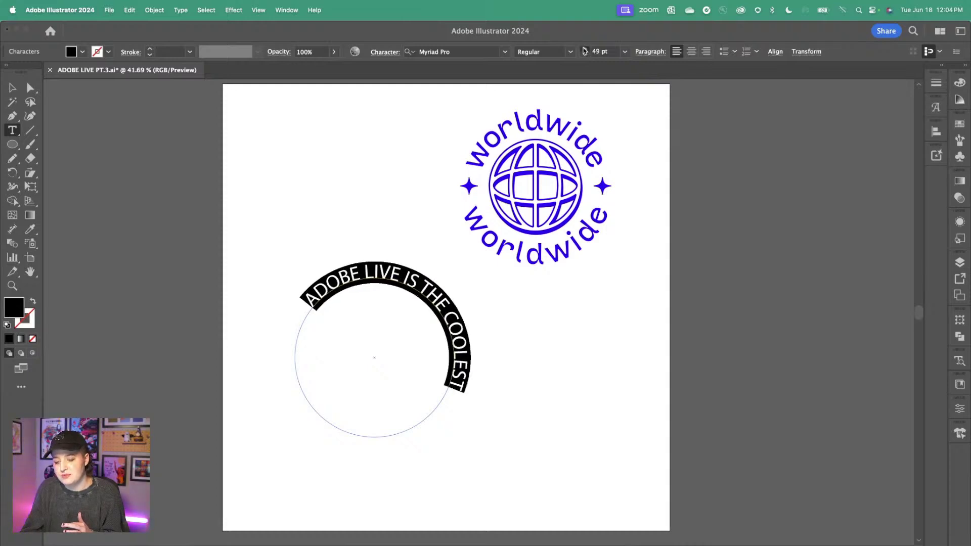
pyautogui.click(585, 49)
pyautogui.click(585, 49)
pyautogui.click(585, 49)
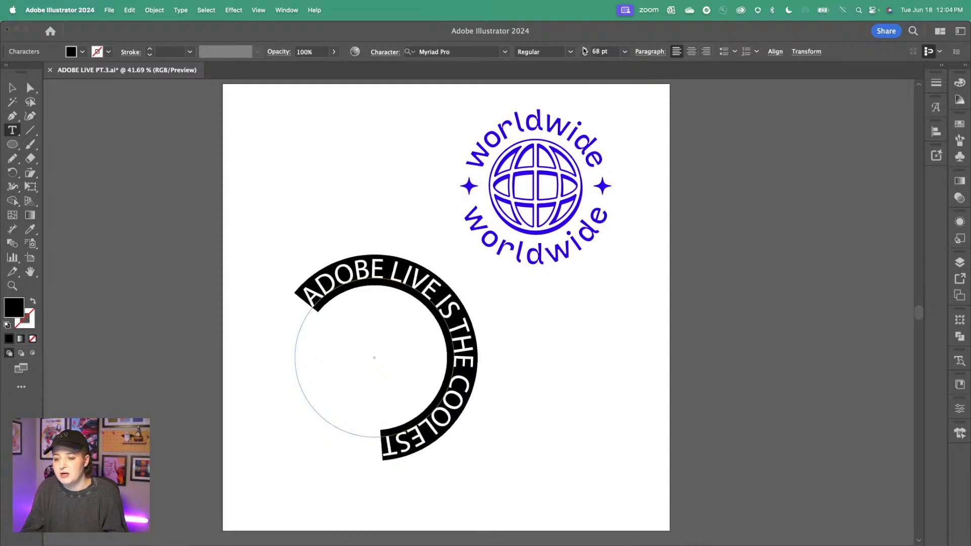
pyautogui.click(585, 49)
# Step: Change the circular text's font to Massilia Light and finish editing the text
pyautogui.click(507, 53)
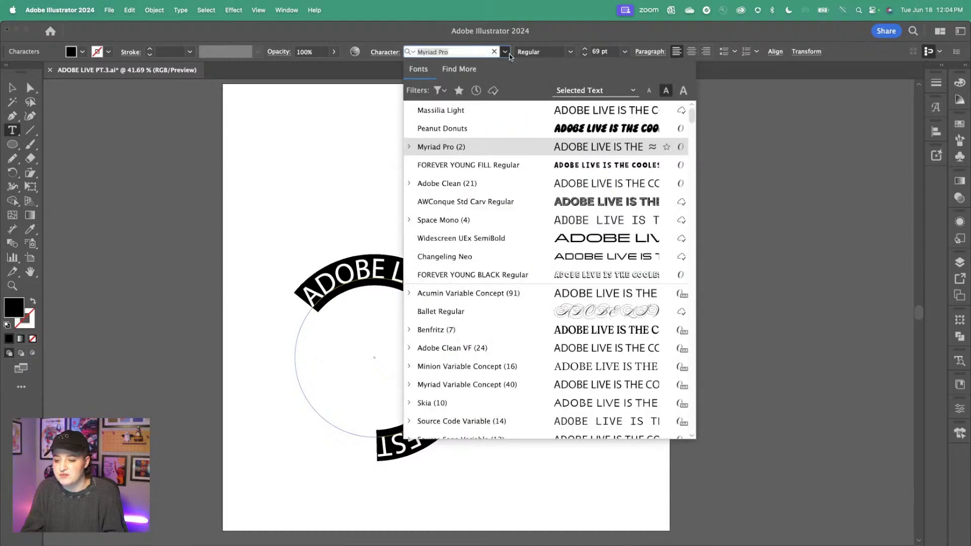
pyautogui.click(509, 117)
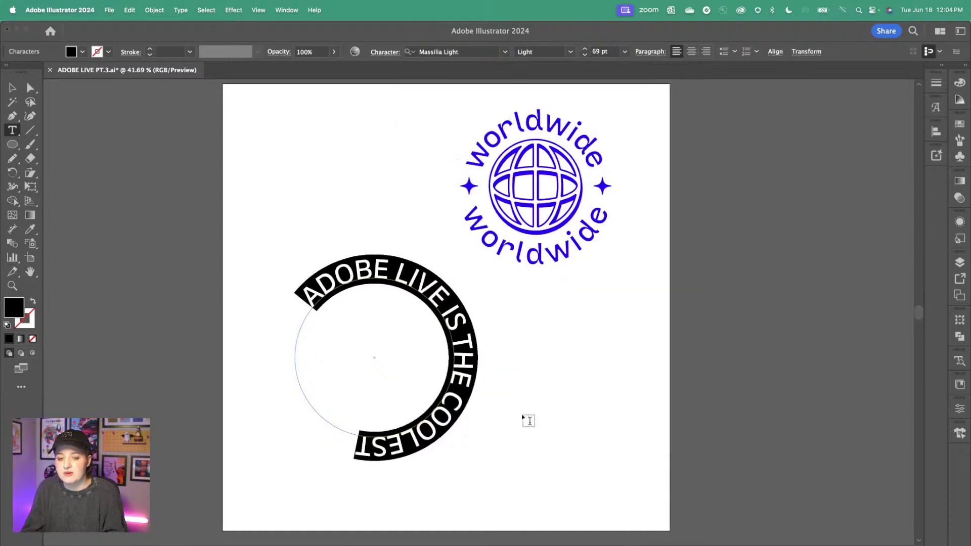
pyautogui.press('Escape')
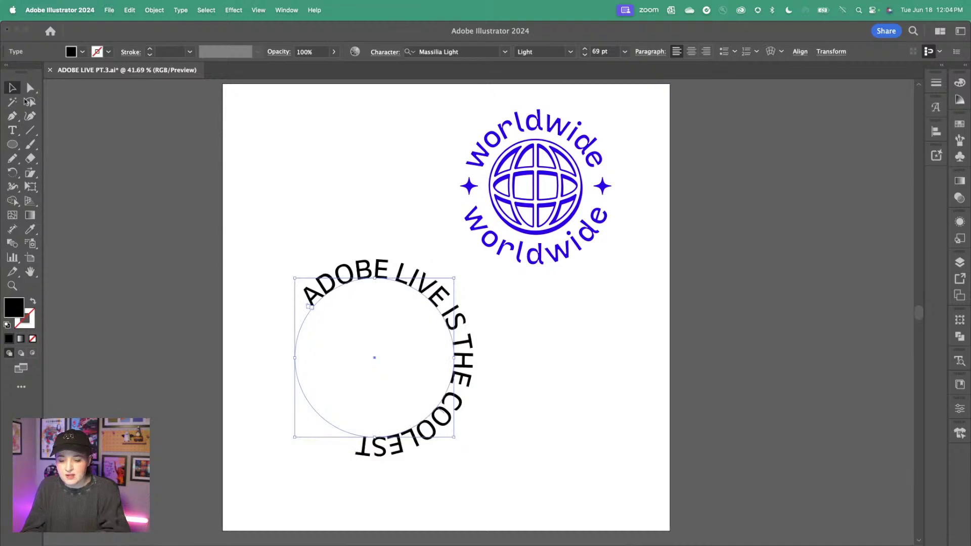
# Step: Try sliding the circular text around its path by moving its start bracket, and return the text to its original starting point
pyautogui.scroll(3, 258, 306)
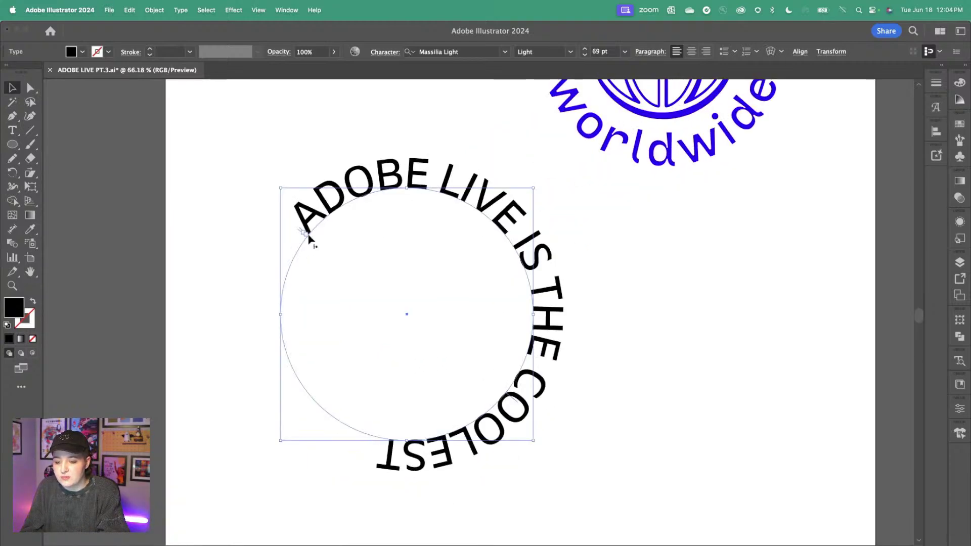
pyautogui.scroll(4, 307, 236)
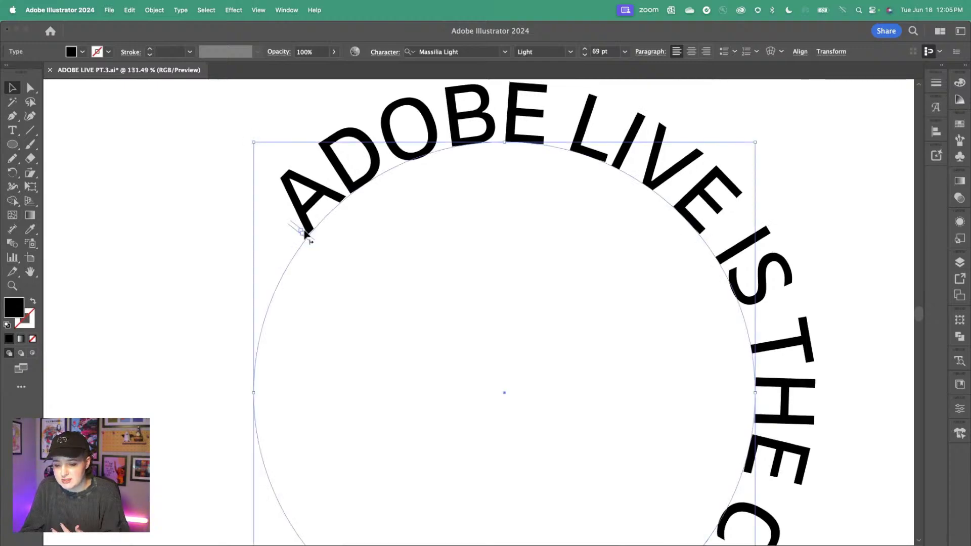
pyautogui.scroll(-3, 305, 234)
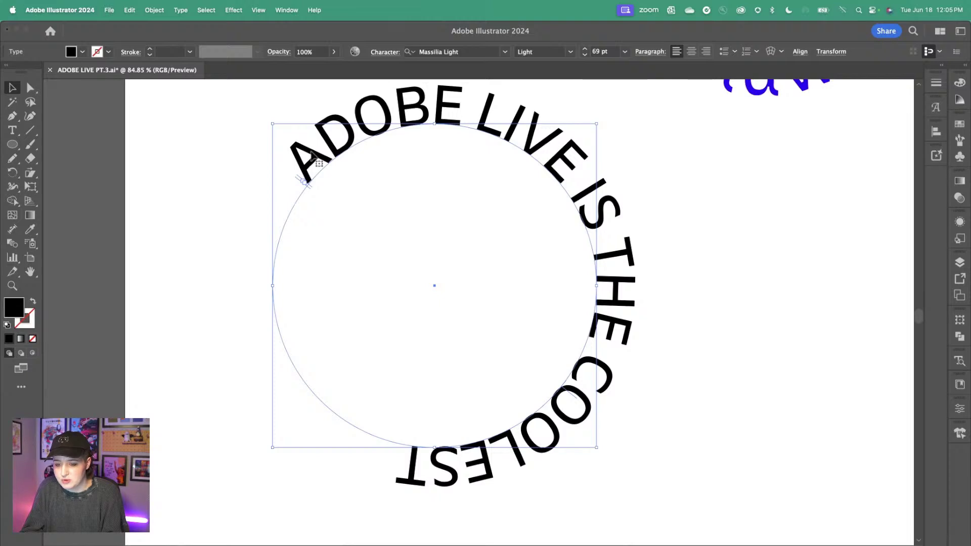
pyautogui.scroll(4, 312, 154)
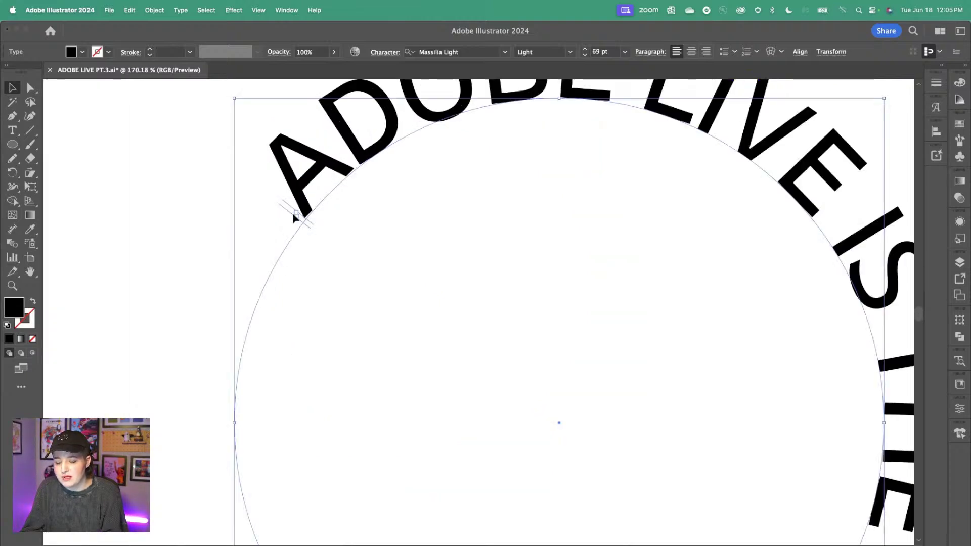
pyautogui.moveTo(295, 217); pyautogui.dragTo(252, 444)
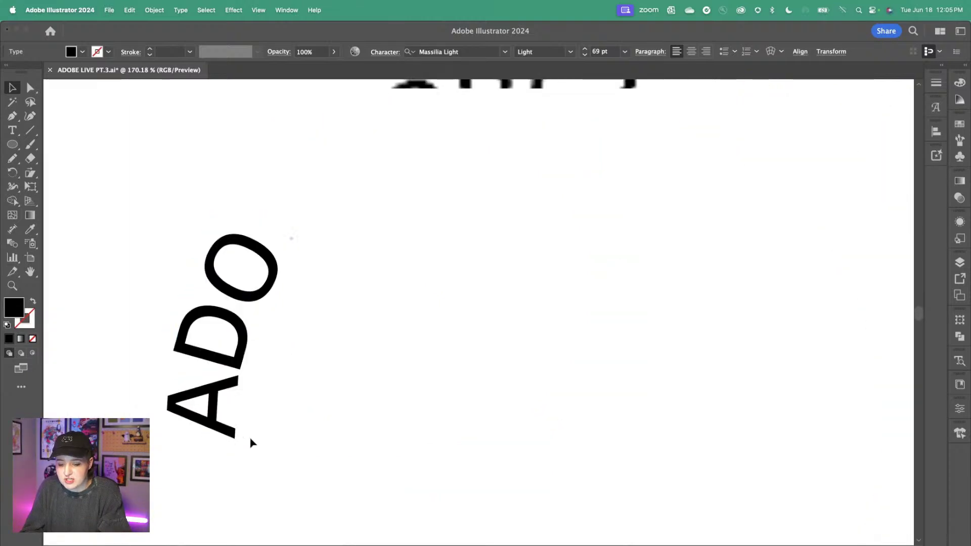
pyautogui.scroll(-5, 250, 438)
pyautogui.scroll(1, 249, 437)
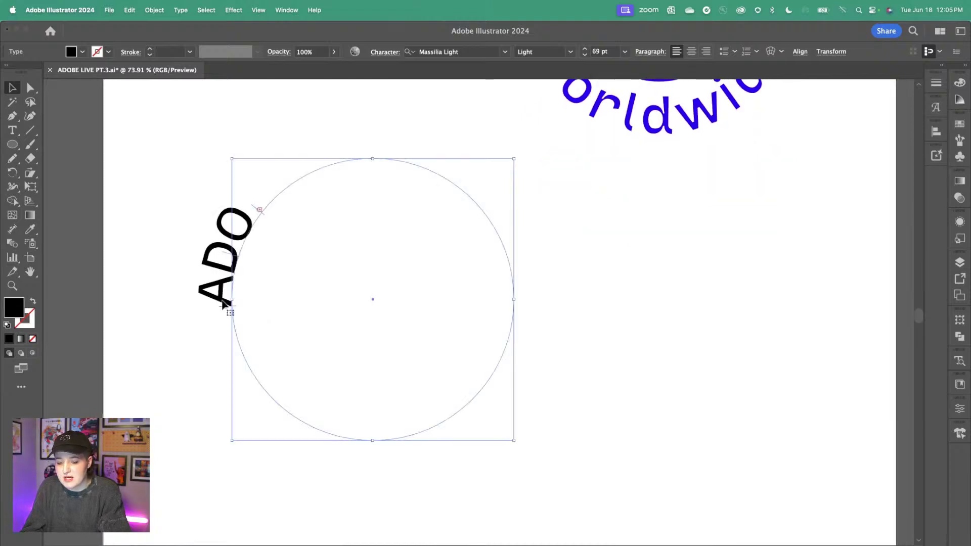
pyautogui.moveTo(223, 302); pyautogui.dragTo(495, 318)
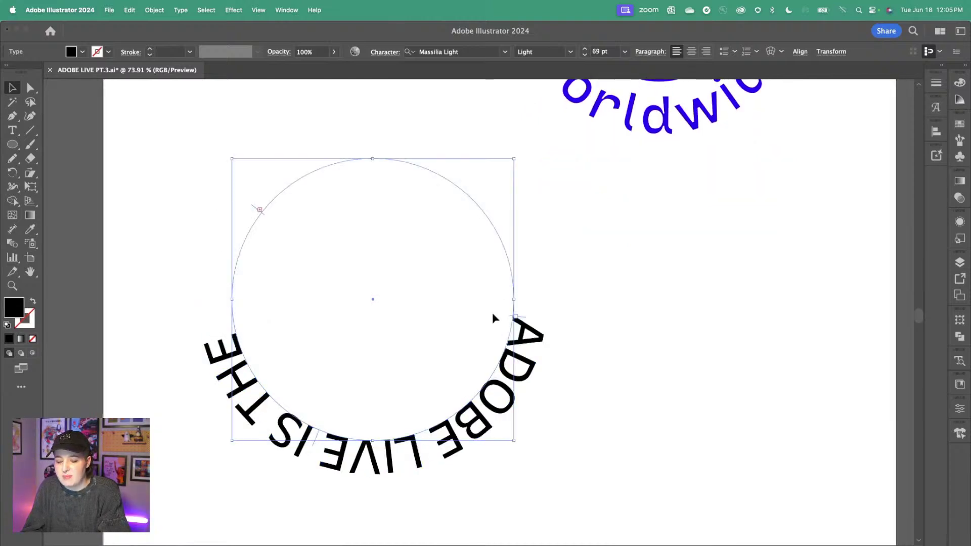
pyautogui.click(255, 207)
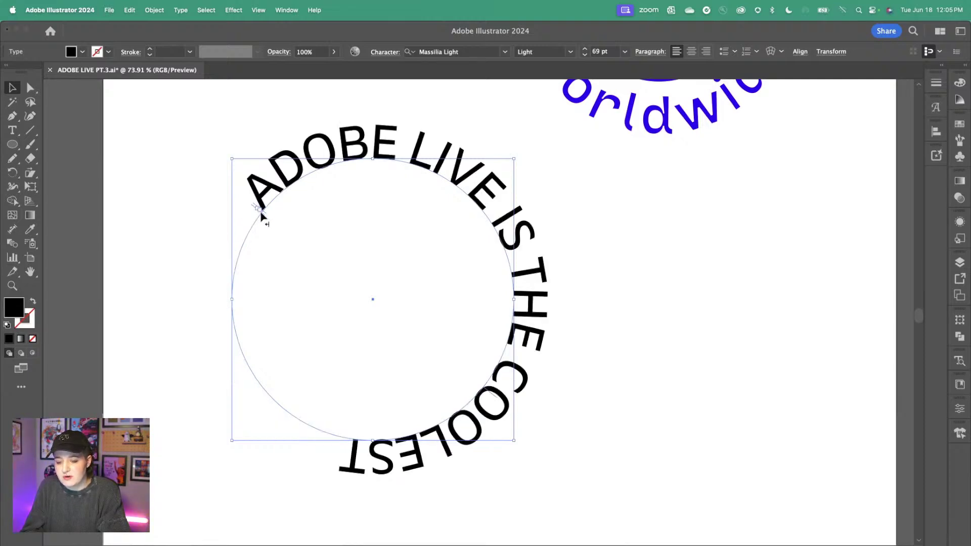
pyautogui.scroll(3, 260, 215)
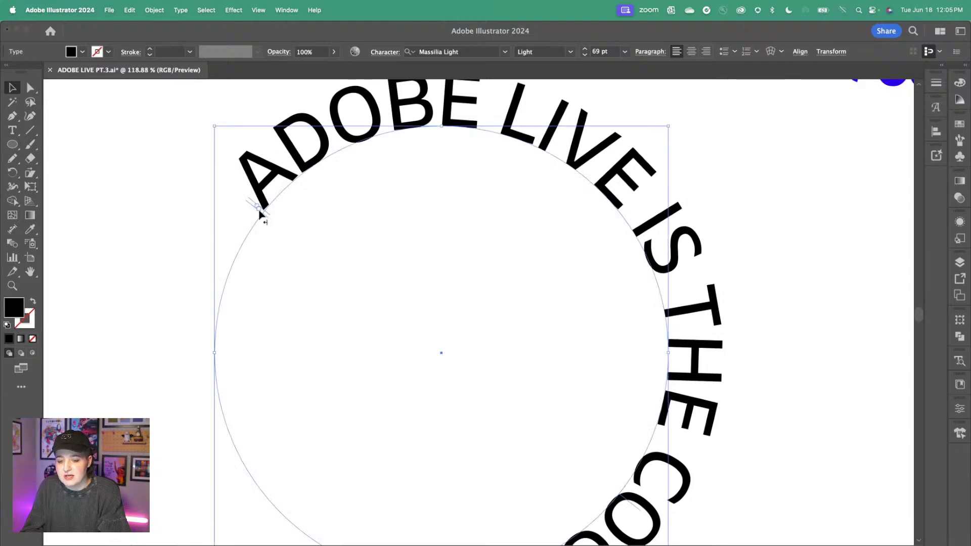
# Step: Slide the circular text counterclockwise along its path by moving its start bracket to the leftmost part of the circle
pyautogui.moveTo(259, 215); pyautogui.dragTo(305, 454)
pyautogui.scroll(-3, 306, 457)
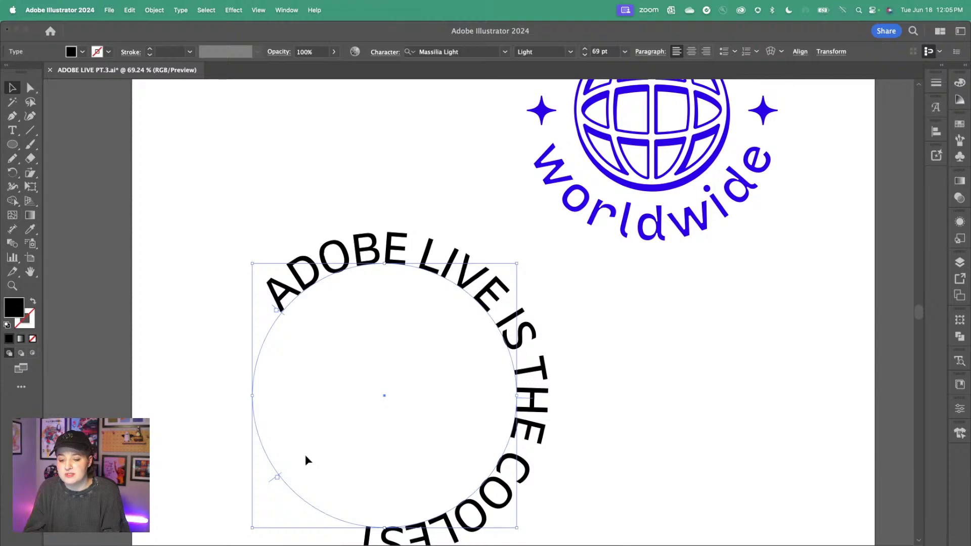
pyautogui.scroll(-1, 442, 390)
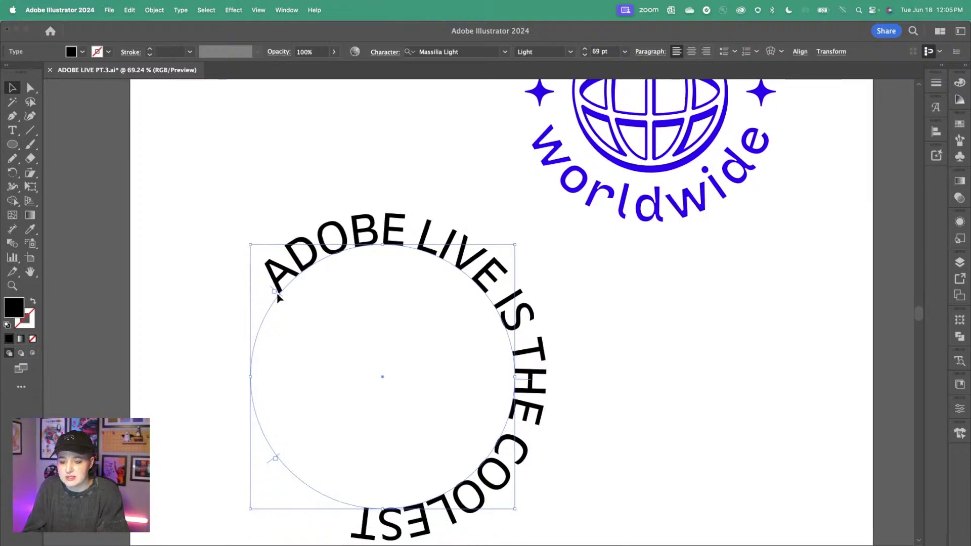
pyautogui.scroll(3, 279, 298)
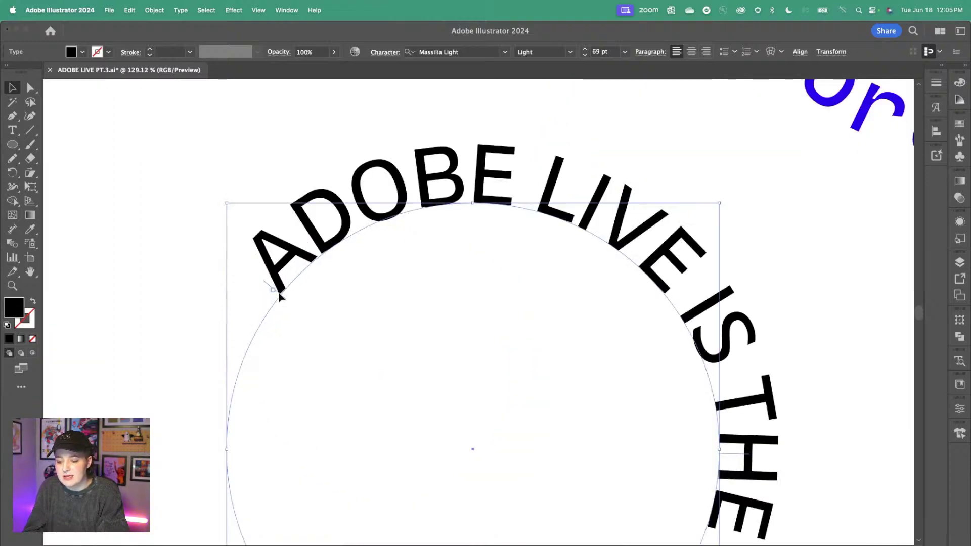
pyautogui.moveTo(278, 298); pyautogui.dragTo(234, 471)
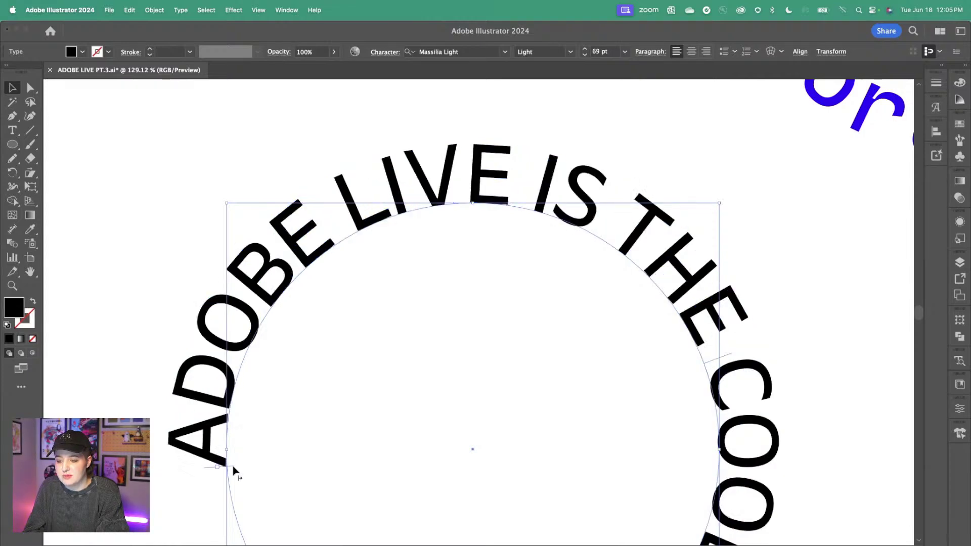
pyautogui.scroll(-4, 357, 366)
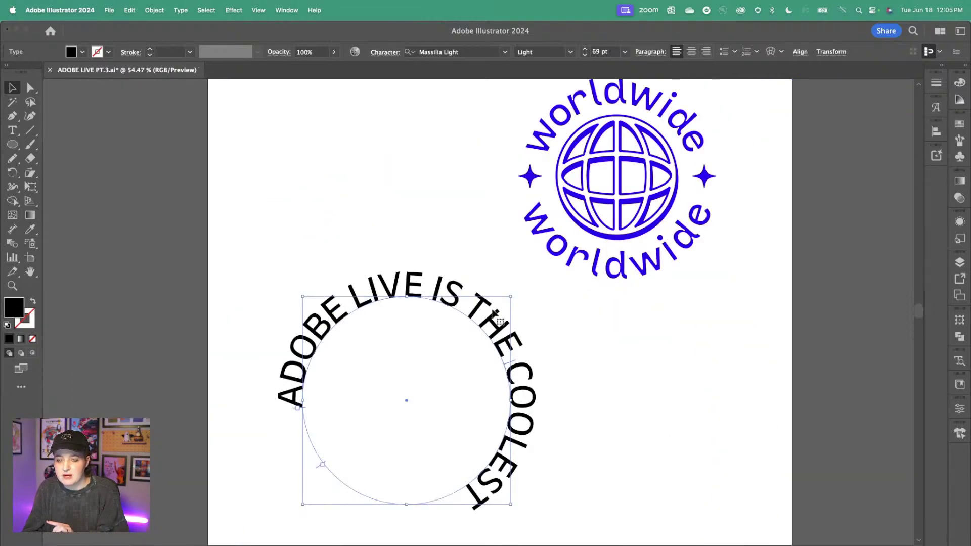
# Step: Open the Type on a Path options for the circular text and turn on the preview
pyautogui.click(183, 10)
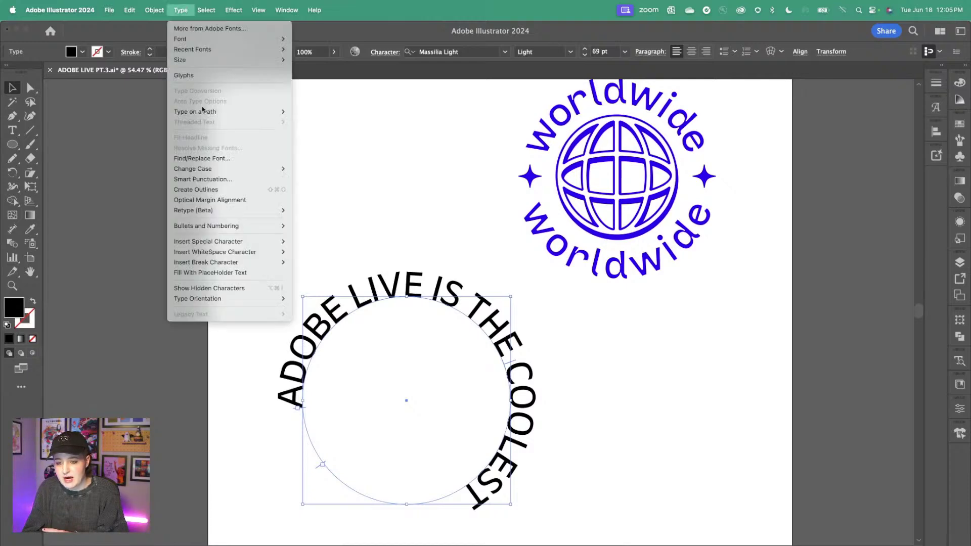
pyautogui.moveTo(203, 111)
pyautogui.click(330, 164)
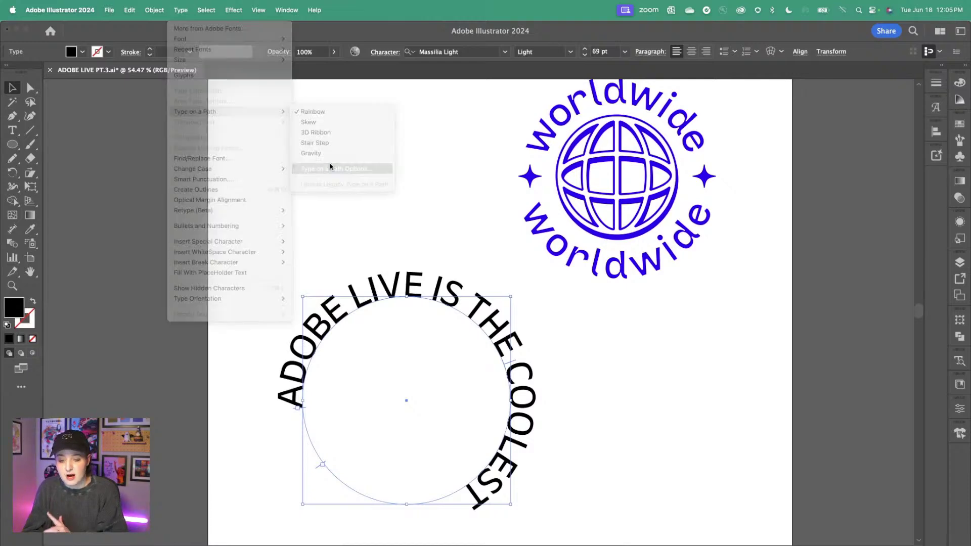
pyautogui.moveTo(237, 228); pyautogui.dragTo(236, 152)
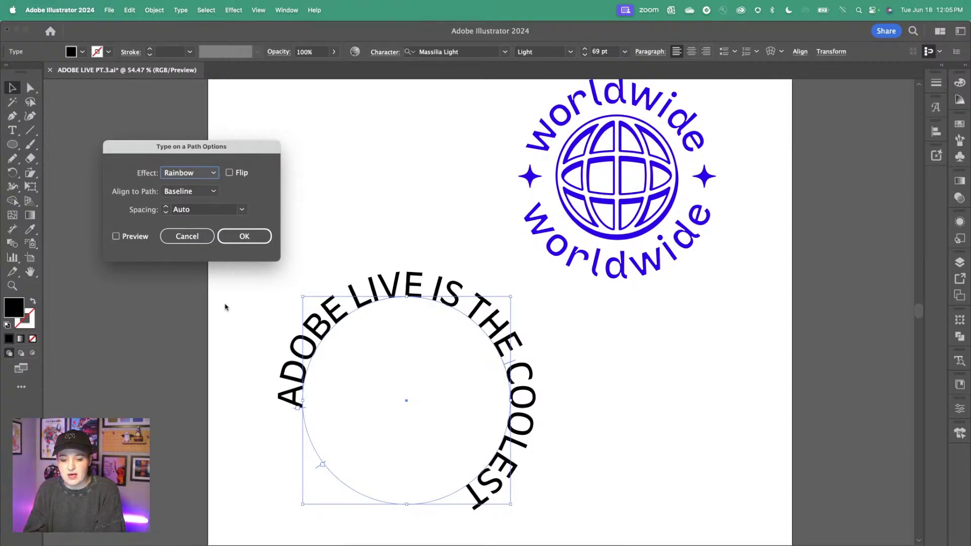
pyautogui.click(117, 237)
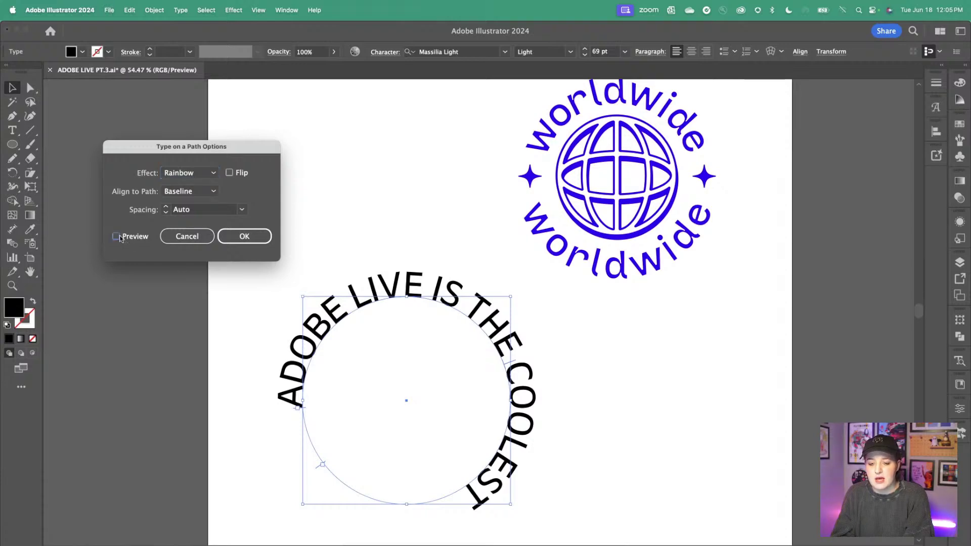
# Step: Try the Skew, 3D Ribbon, Stair Step and Gravity effects on the circular text and return it to Rainbow
pyautogui.click(207, 177)
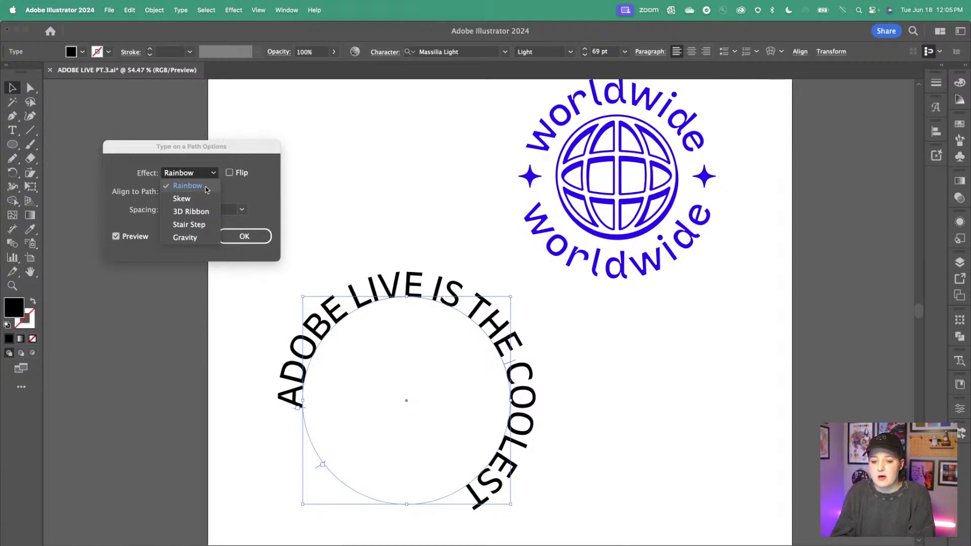
pyautogui.click(183, 199)
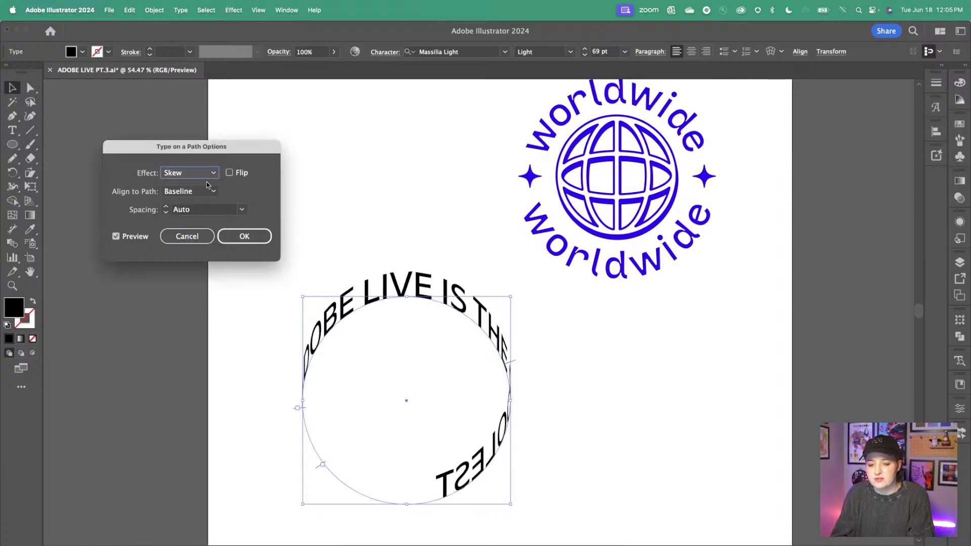
pyautogui.click(211, 174)
pyautogui.click(202, 212)
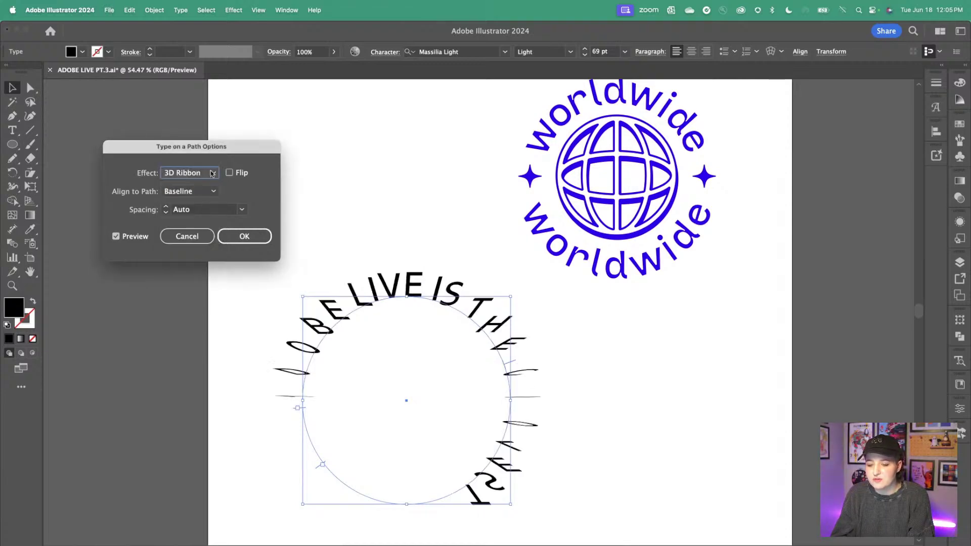
pyautogui.click(212, 174)
pyautogui.click(203, 225)
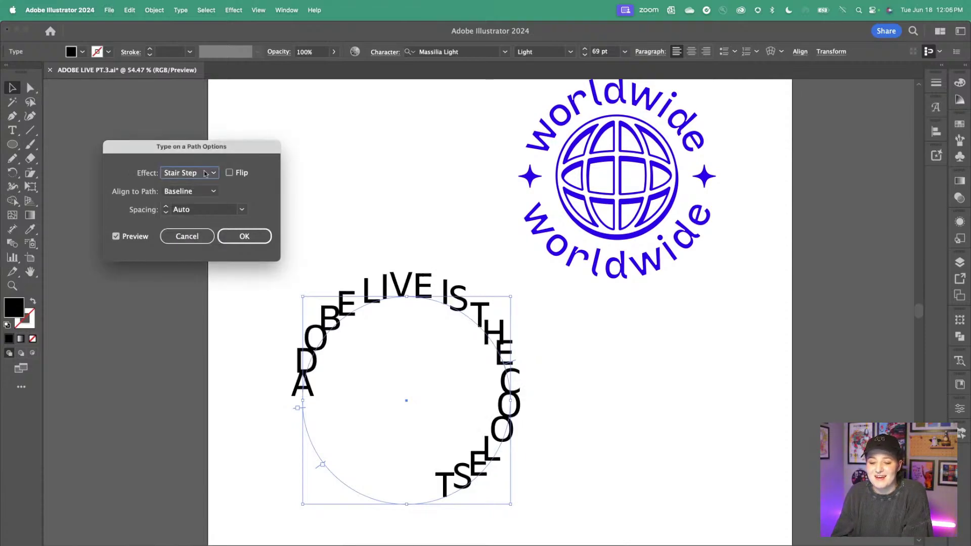
pyautogui.click(205, 173)
pyautogui.click(184, 238)
pyautogui.click(190, 173)
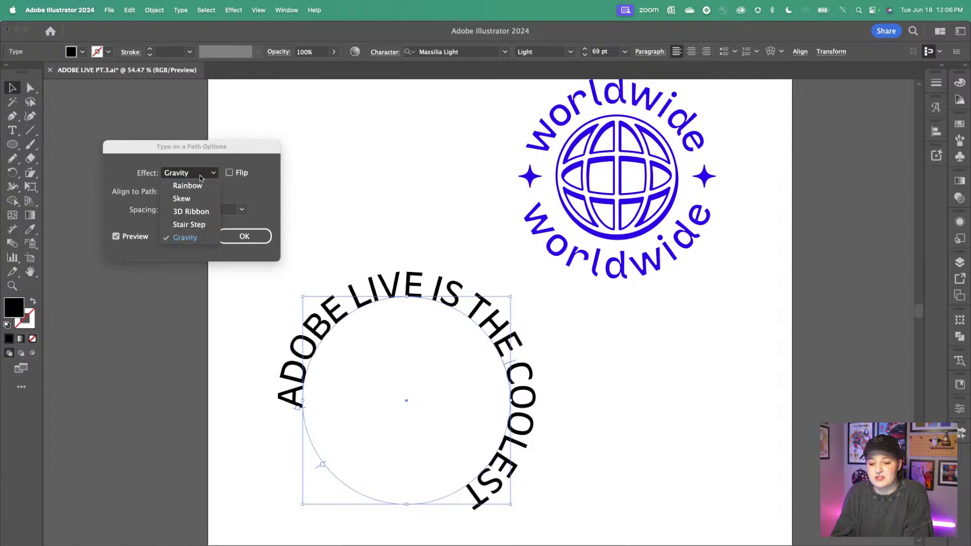
pyautogui.click(188, 186)
# Step: Try flipping the circular text and aligning it to the path by Center, Ascender and Descender, ending unflipped on Baseline
pyautogui.click(228, 174)
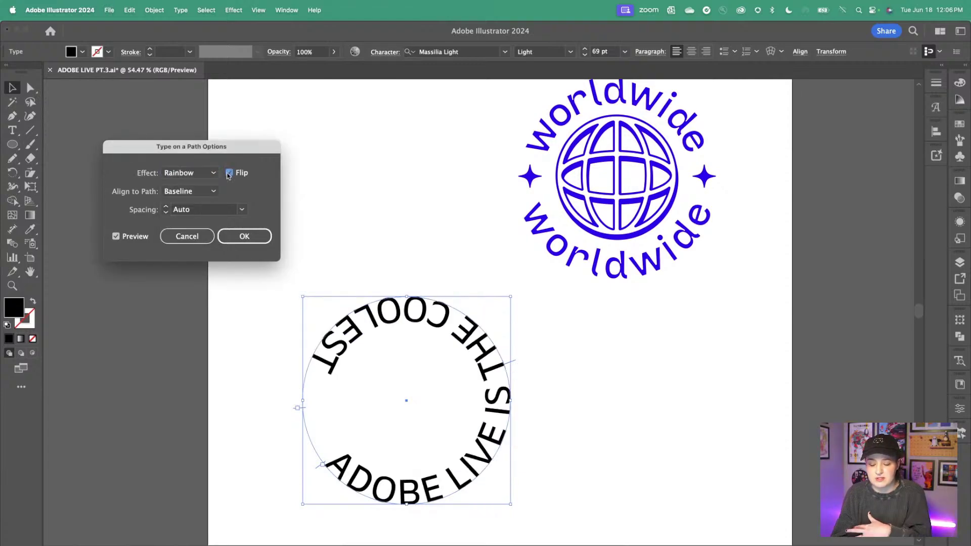
pyautogui.click(228, 174)
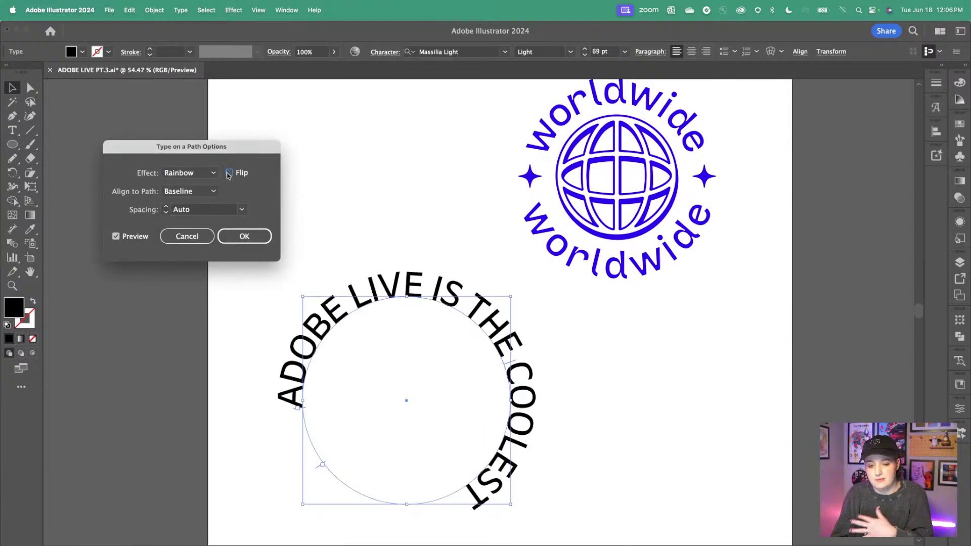
pyautogui.click(207, 197)
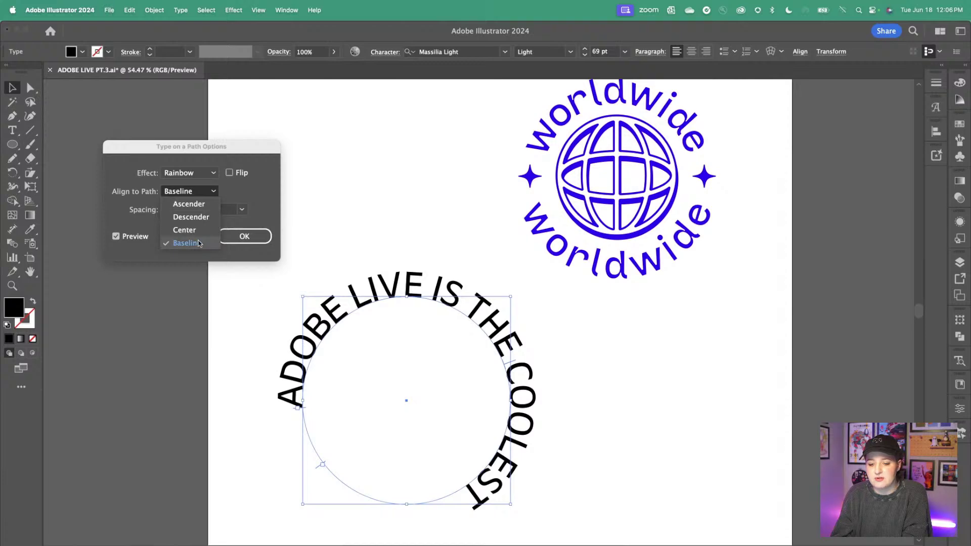
pyautogui.click(197, 231)
pyautogui.click(208, 196)
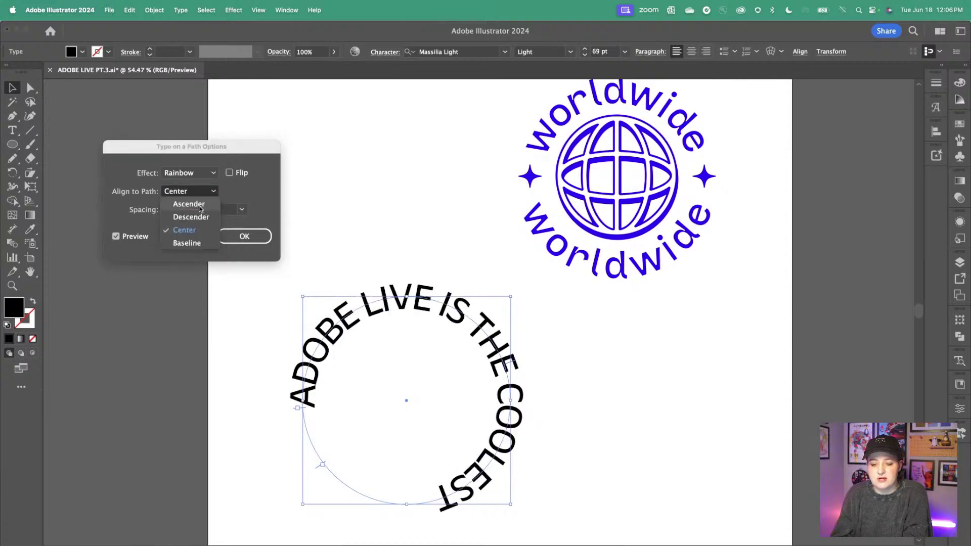
pyautogui.click(199, 204)
pyautogui.click(207, 196)
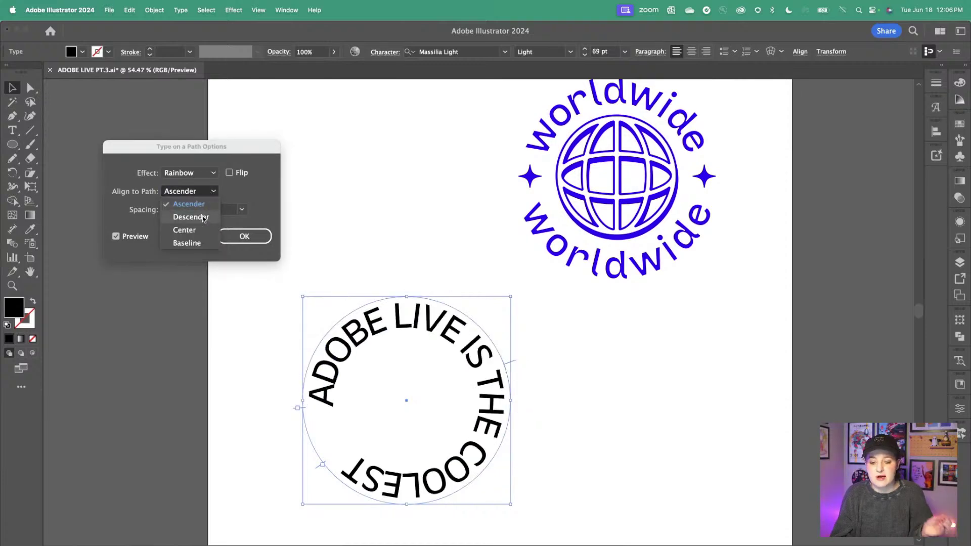
pyautogui.click(207, 217)
pyautogui.click(209, 195)
pyautogui.click(199, 235)
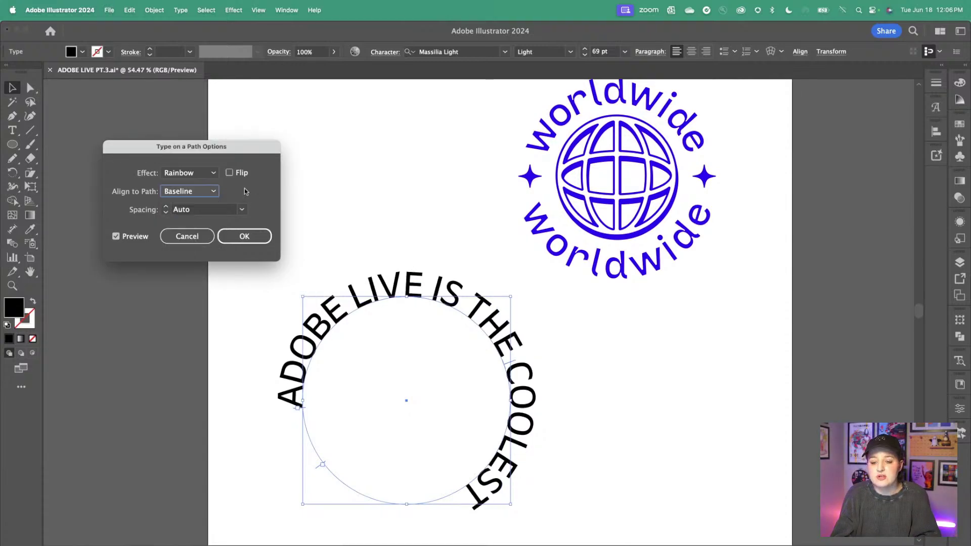
# Step: Keep the circular text's spacing at Auto and apply the path type options
pyautogui.click(242, 210)
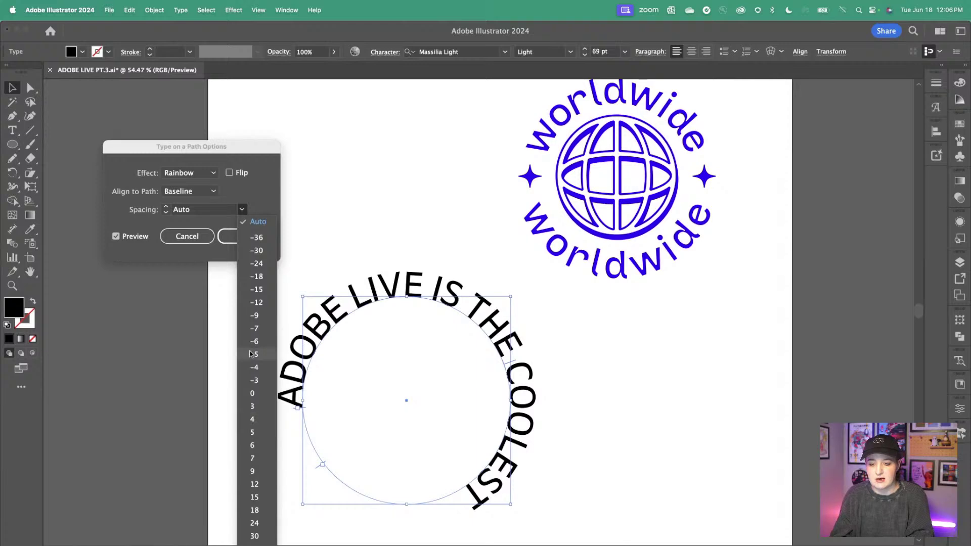
pyautogui.click(257, 221)
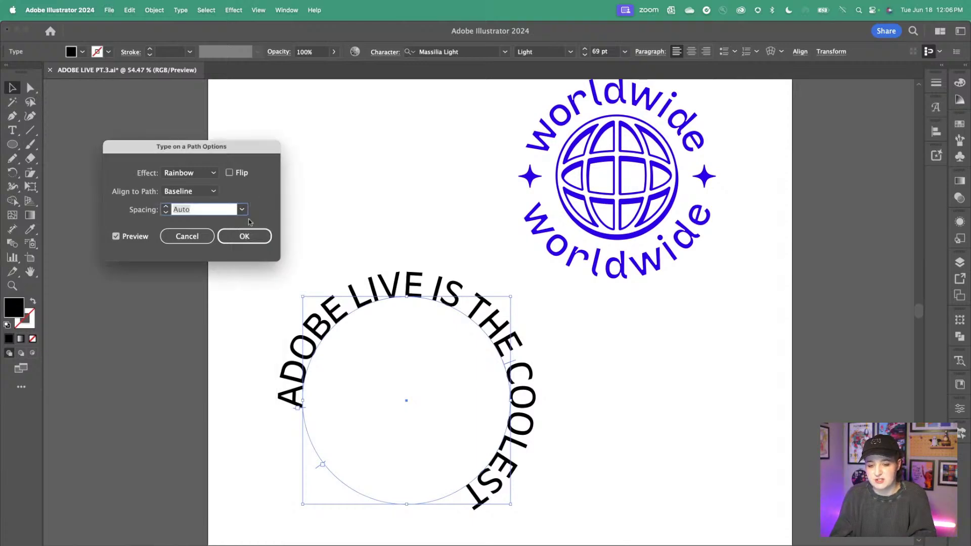
pyautogui.click(245, 237)
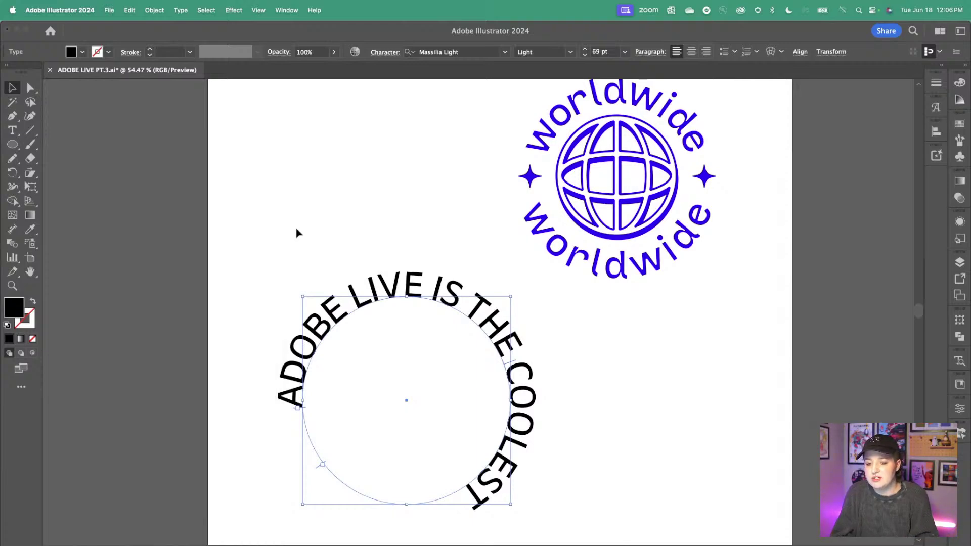
# Step: On the SHEER artboard, nudge the LOOK arrow slightly left and the SUPER lettering slightly upward
pyautogui.scroll(-2, 296, 233)
pyautogui.hscroll(15, 296, 233)
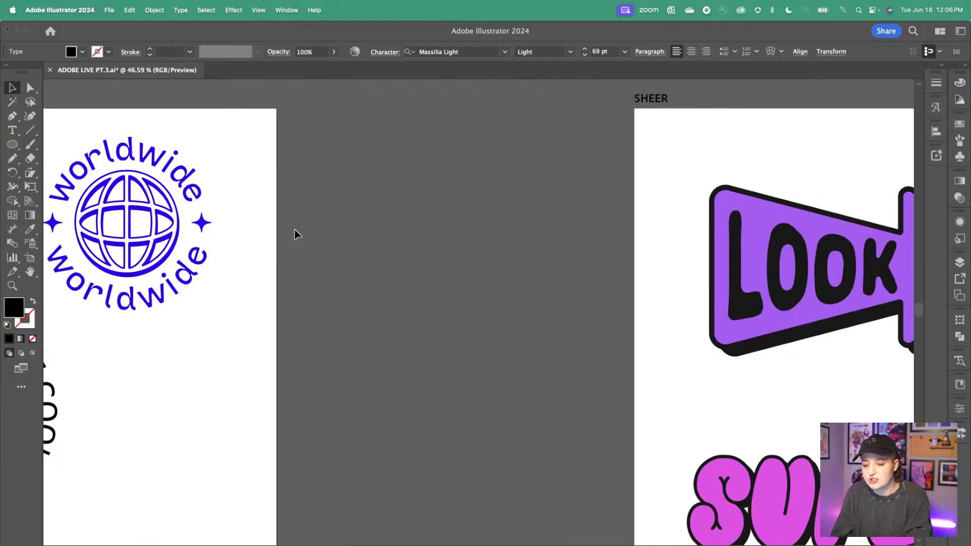
pyautogui.hscroll(5, 294, 229)
pyautogui.scroll(-2, 294, 229)
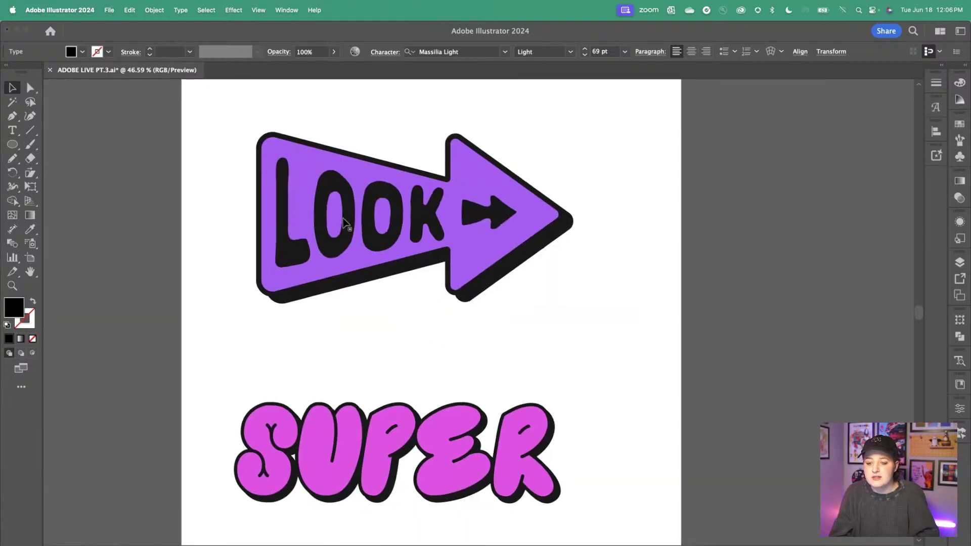
pyautogui.click(344, 222)
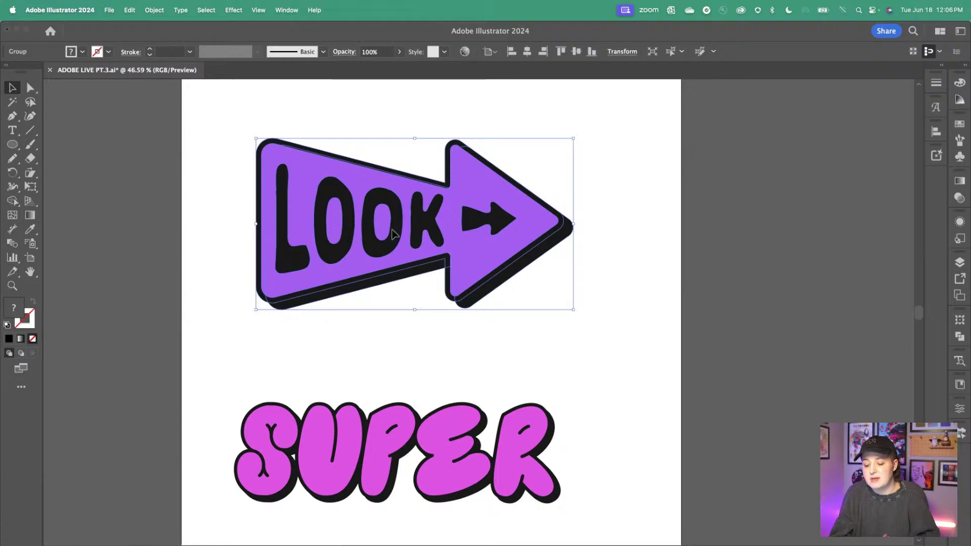
pyautogui.moveTo(393, 231); pyautogui.dragTo(382, 229)
pyautogui.moveTo(381, 418); pyautogui.dragTo(380, 408)
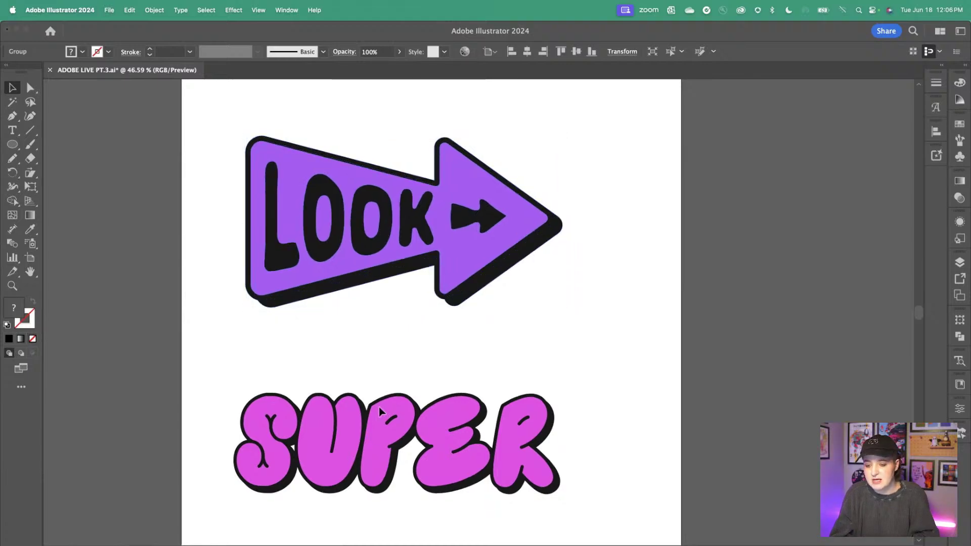
# Step: Rotate the LOOK arrow and the SUPER lettering counterclockwise so they rise to the right, and reposition both on the artboard
pyautogui.click(393, 230)
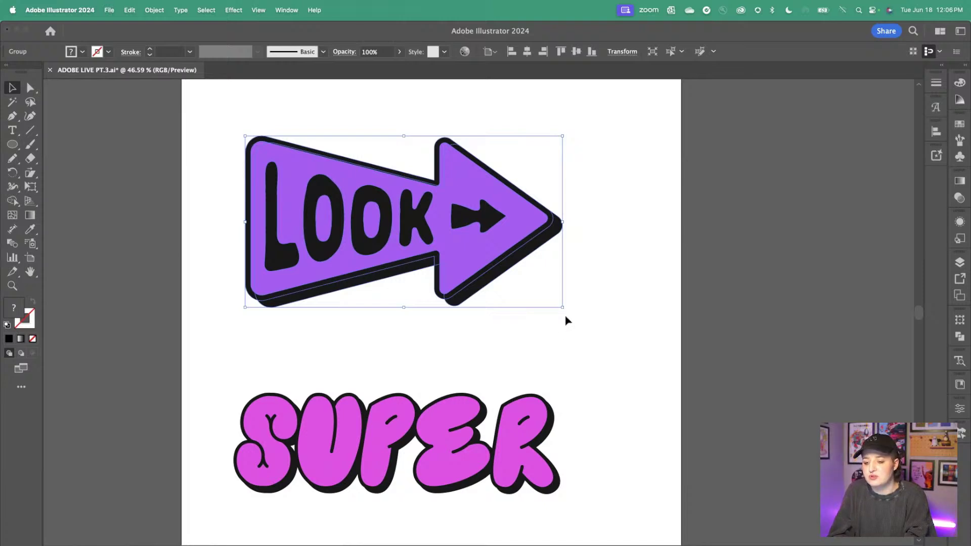
pyautogui.moveTo(566, 310); pyautogui.dragTo(563, 240)
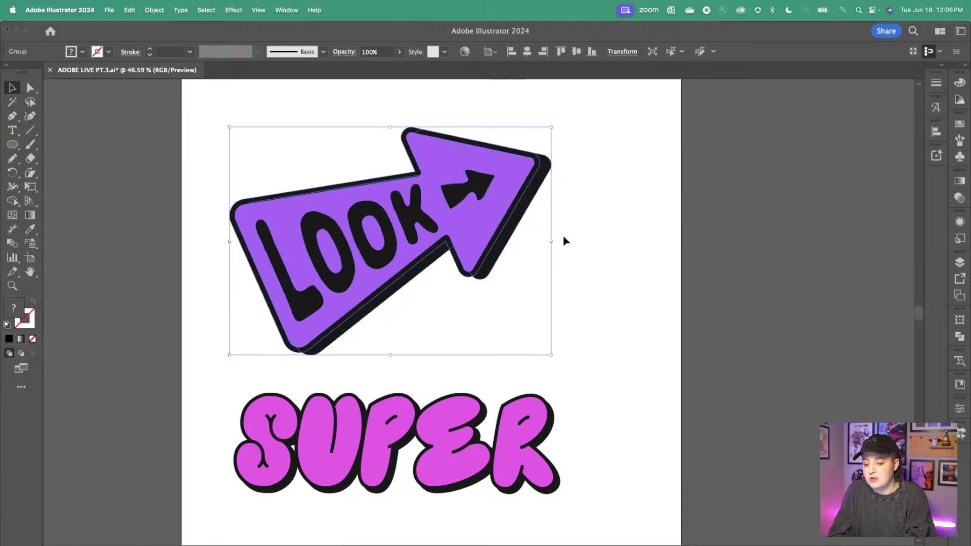
pyautogui.click(549, 478)
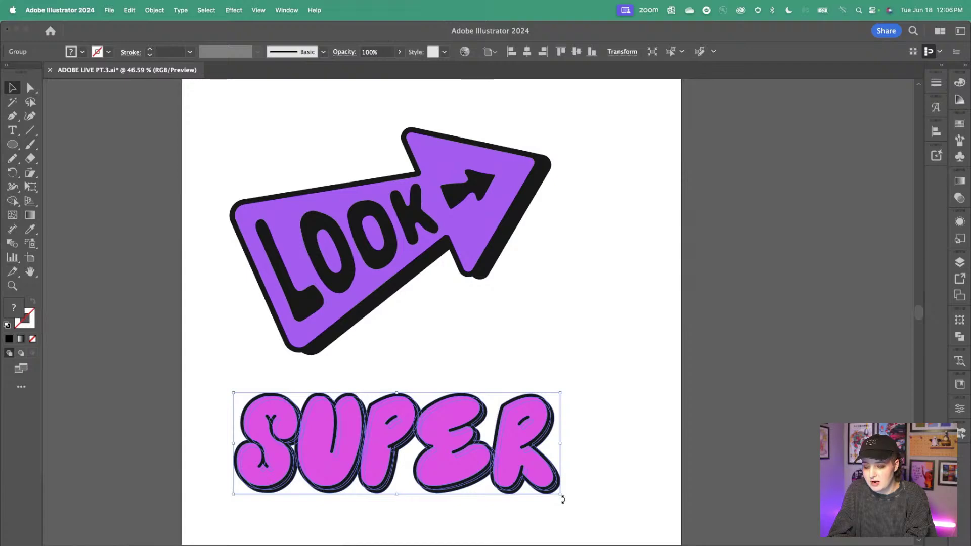
pyautogui.moveTo(563, 500); pyautogui.dragTo(563, 425)
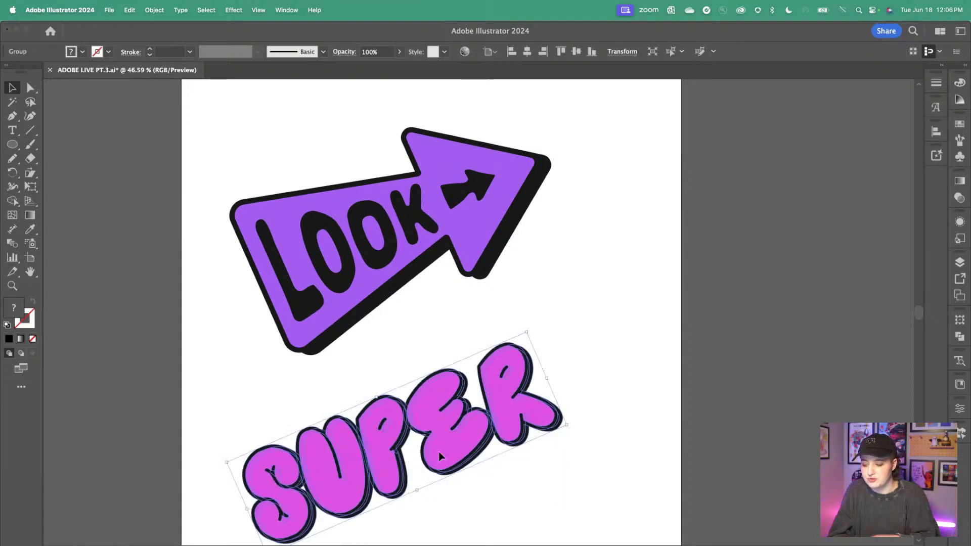
pyautogui.moveTo(439, 457); pyautogui.dragTo(500, 404)
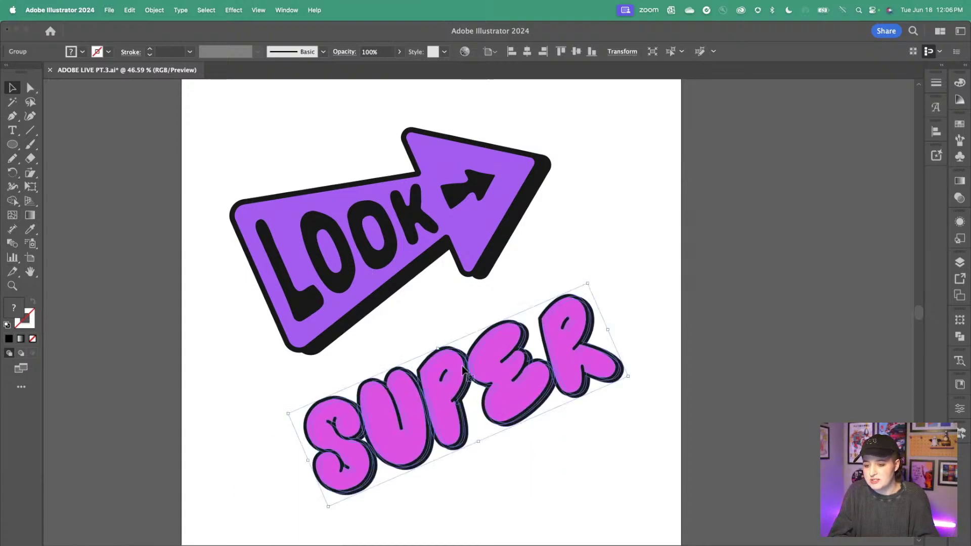
pyautogui.moveTo(329, 288); pyautogui.dragTo(315, 267)
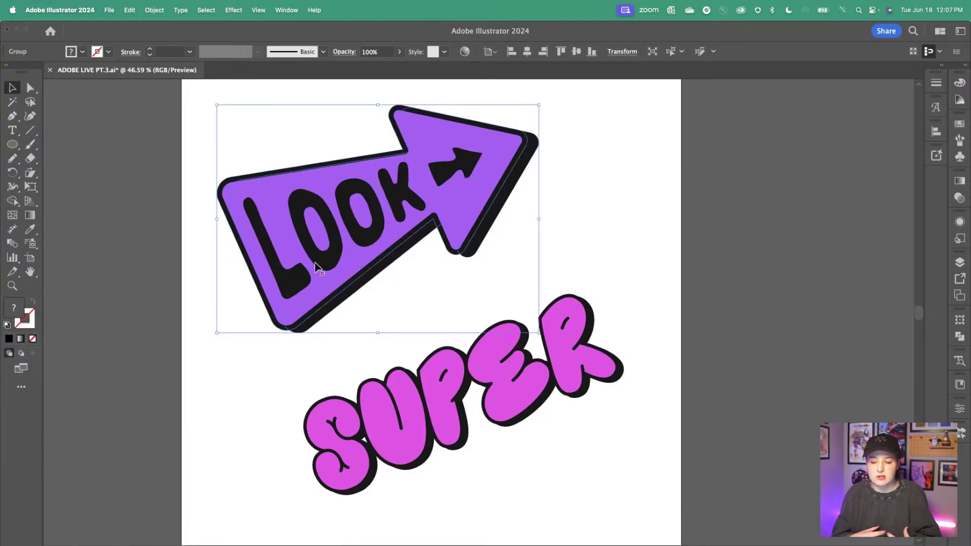
# Step: Undo the rotations and the following moves of the LOOK arrow and the SUPER lettering
pyautogui.press('super+z')
pyautogui.press('super+z')
pyautogui.press('super+z')
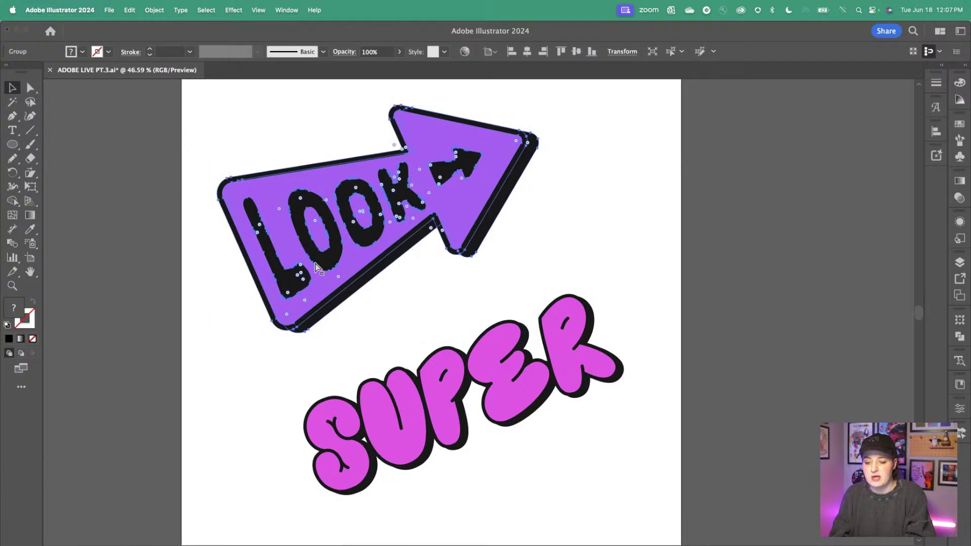
pyautogui.press('super+z')
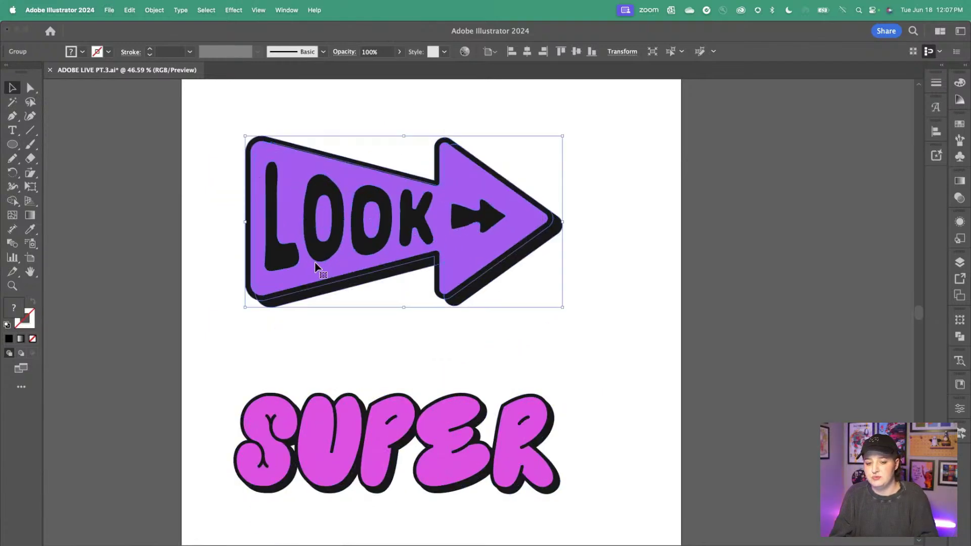
# Step: Shear the LOOK arrow vertically with the Shear tool so it slopes upward toward its tip, keeping the letters' sides vertical, and deselect it
pyautogui.scroll(1, 287, 339)
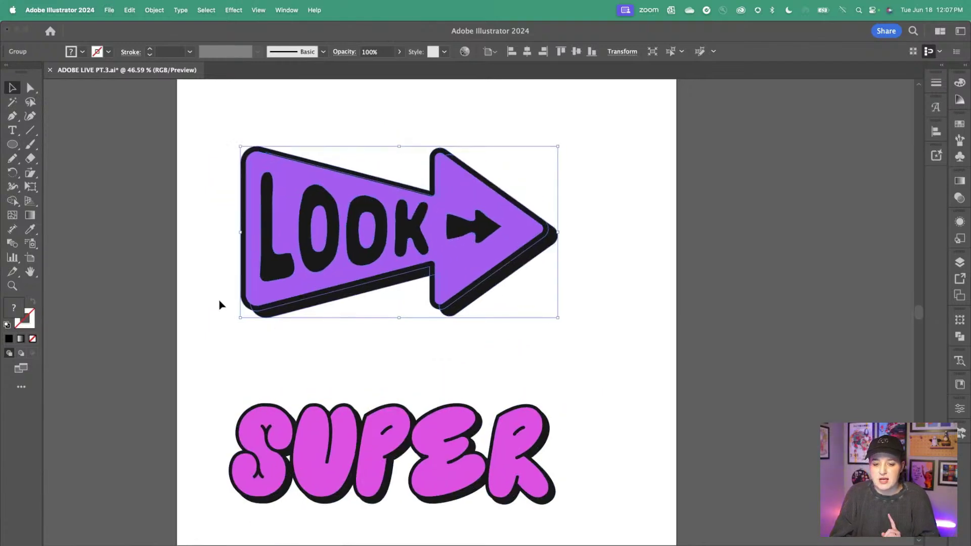
pyautogui.click(35, 175)
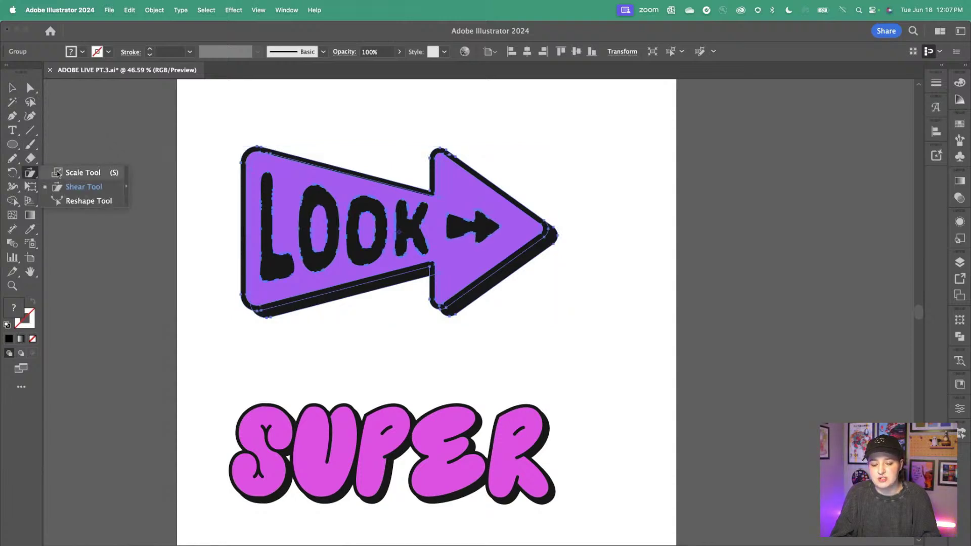
pyautogui.click(56, 172)
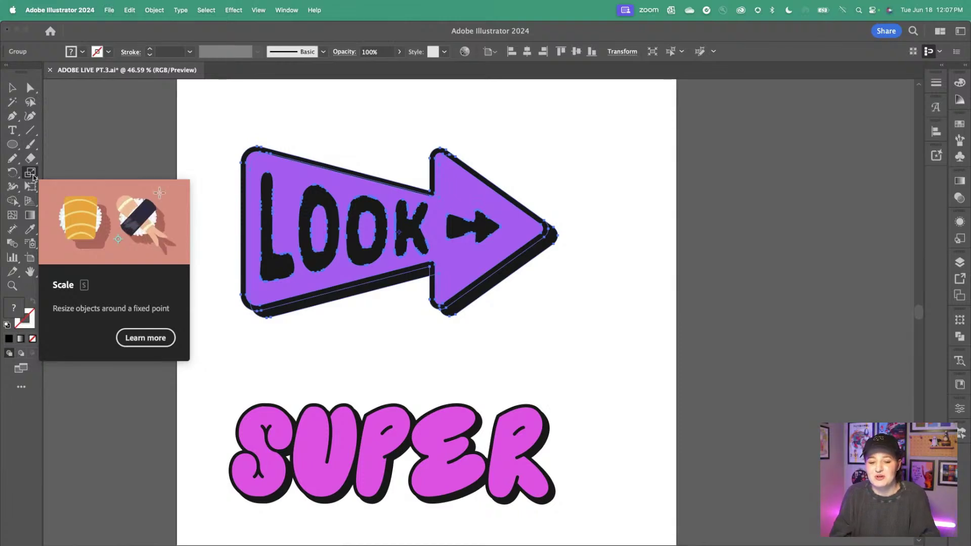
pyautogui.click(33, 177)
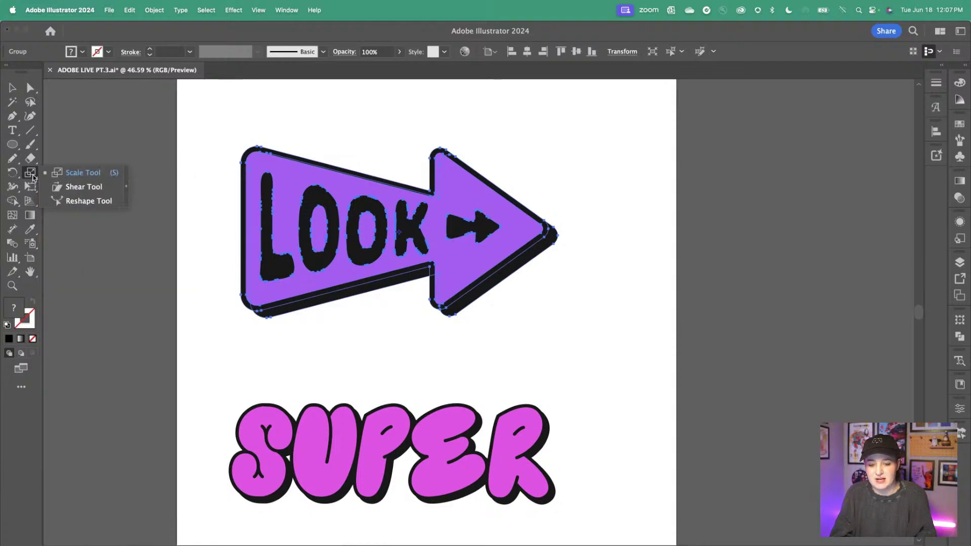
pyautogui.click(70, 187)
pyautogui.scroll(2, 364, 215)
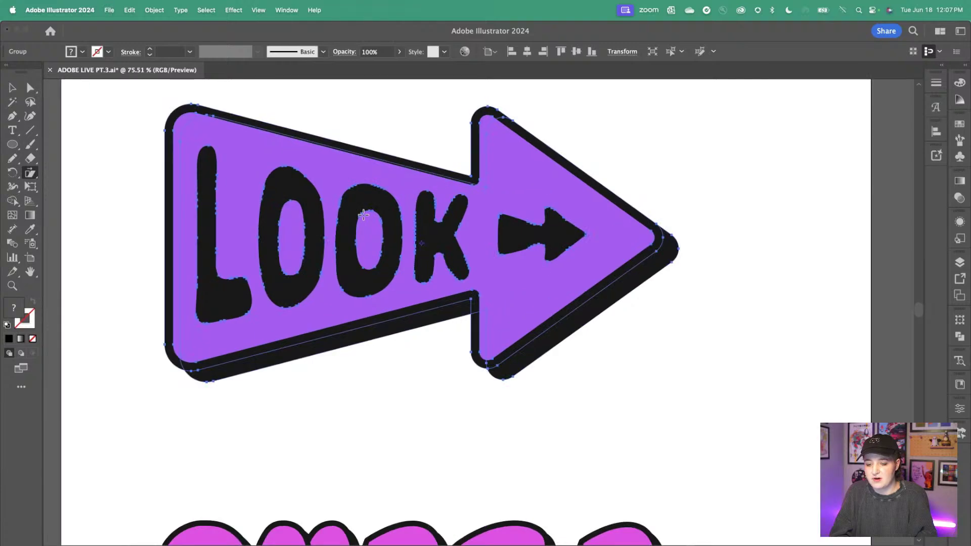
pyautogui.hscroll(2, 364, 215)
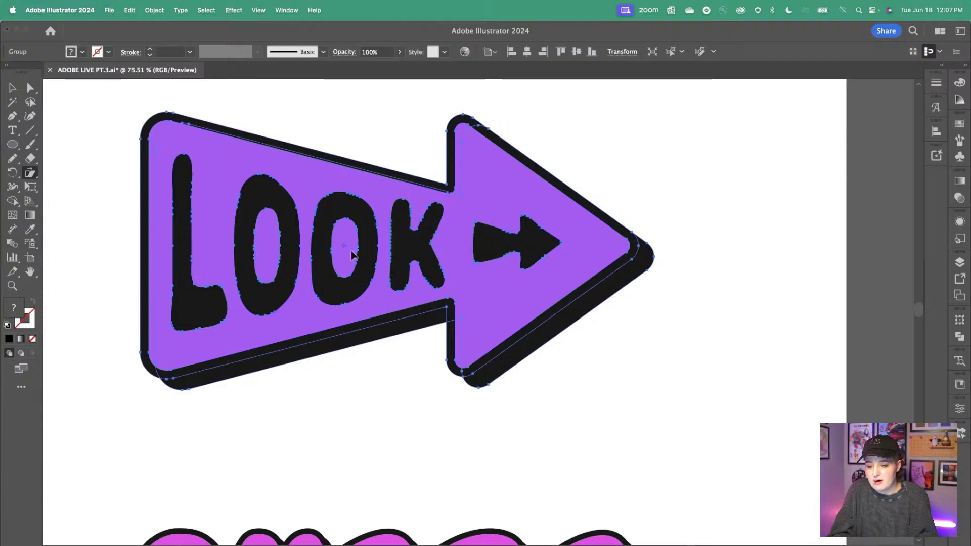
pyautogui.moveTo(347, 246); pyautogui.dragTo(347, 250)
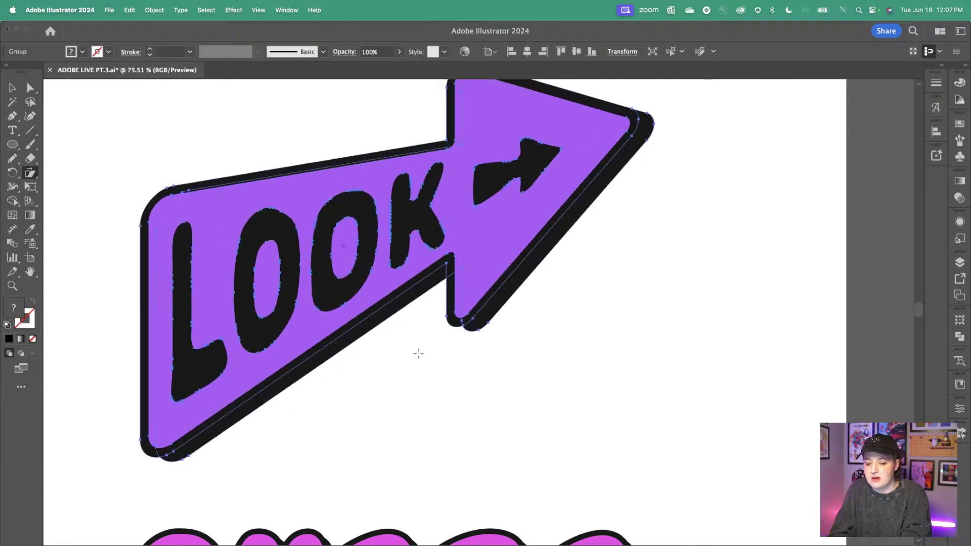
pyautogui.scroll(-3, 432, 371)
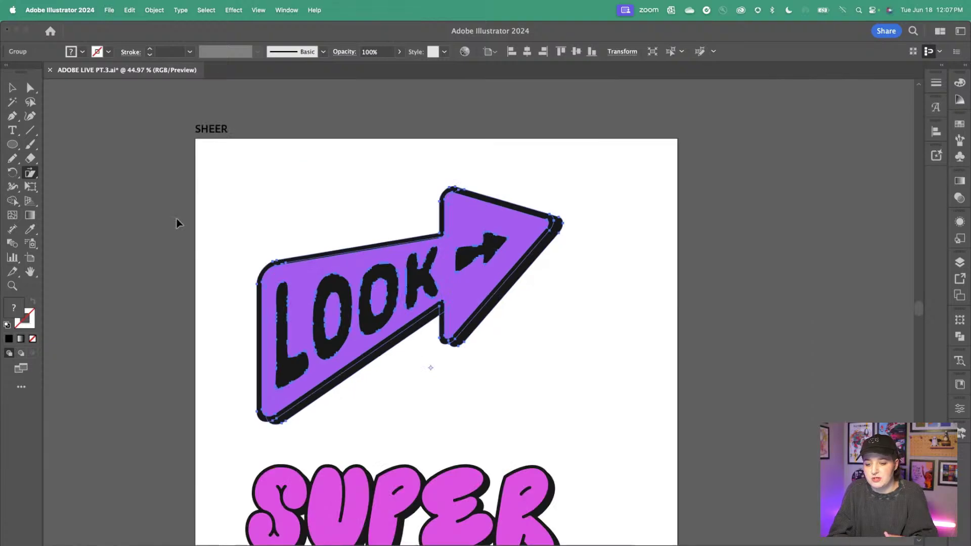
pyautogui.click(17, 90)
pyautogui.click(211, 260)
pyautogui.scroll(-2, 273, 425)
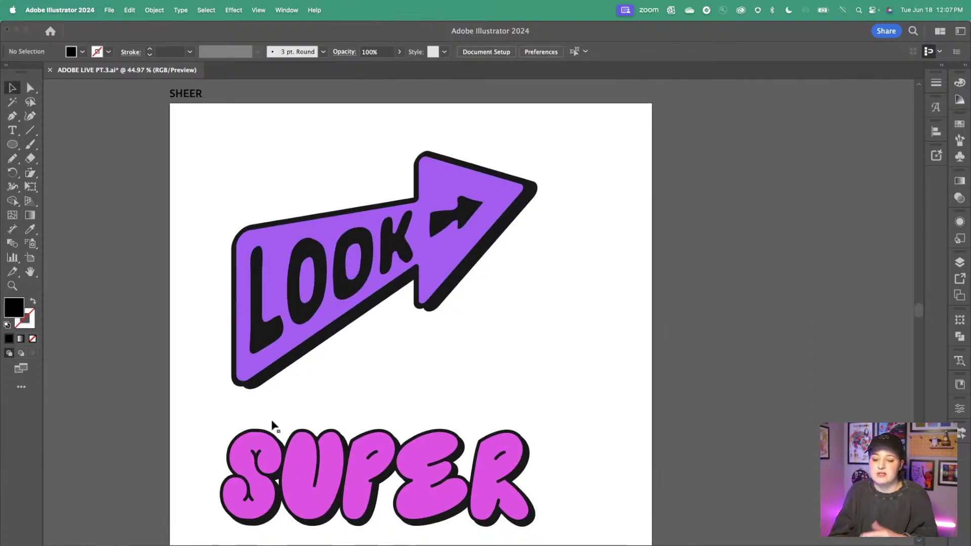
# Step: Move the SUPER lettering slightly to the right beneath the LOOK arrow and activate the Shear tool for it
pyautogui.scroll(-2, 271, 427)
pyautogui.scroll(2, 341, 451)
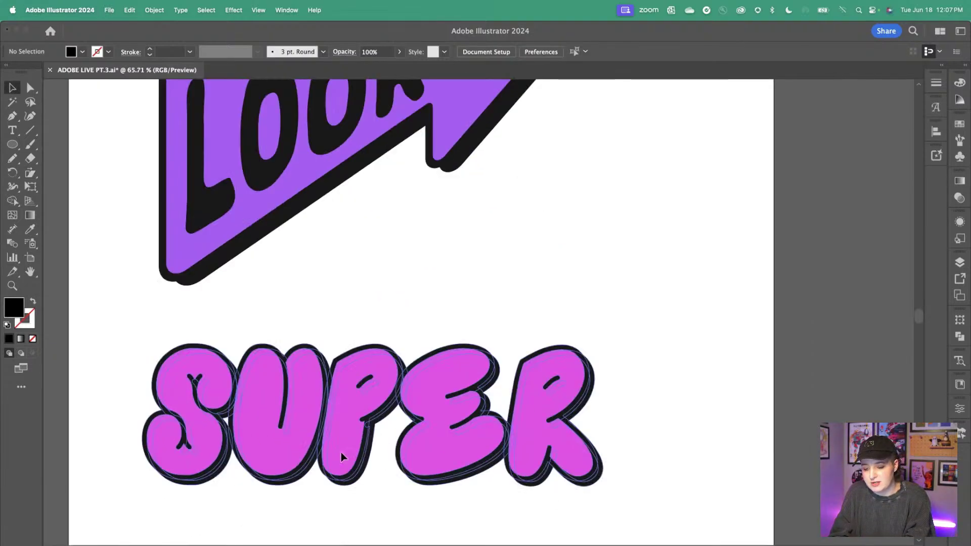
pyautogui.hscroll(-2, 408, 451)
pyautogui.hscroll(2, 408, 451)
pyautogui.scroll(-1, 408, 452)
pyautogui.moveTo(403, 458); pyautogui.dragTo(152, 329)
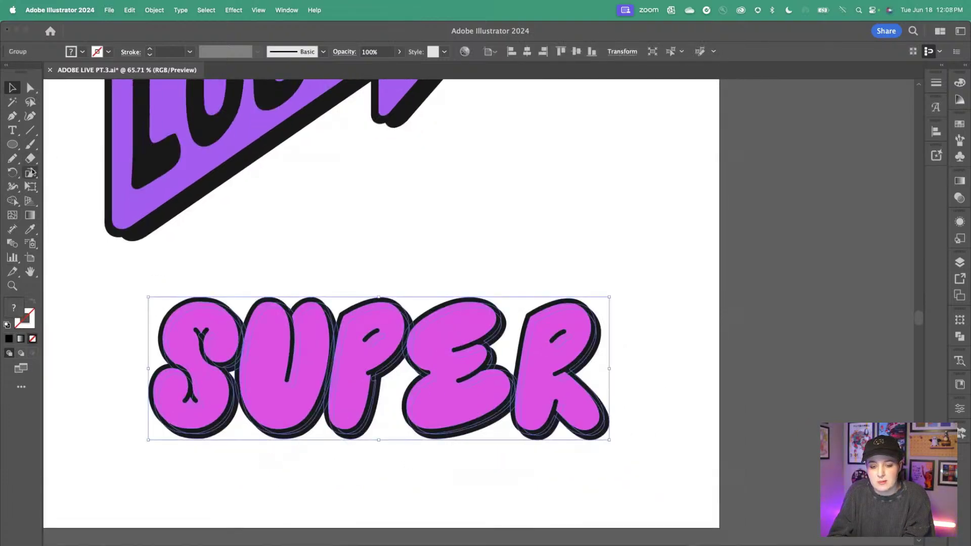
pyautogui.click(31, 174)
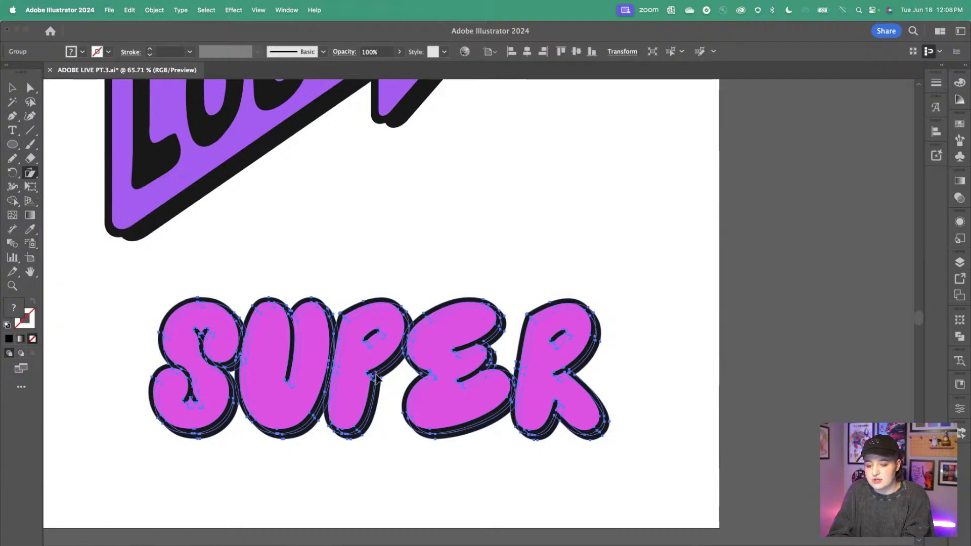
# Step: Try slanting the SUPER lettering horizontally to the right with the Shear tool, and undo that shear
pyautogui.moveTo(375, 377); pyautogui.dragTo(377, 376)
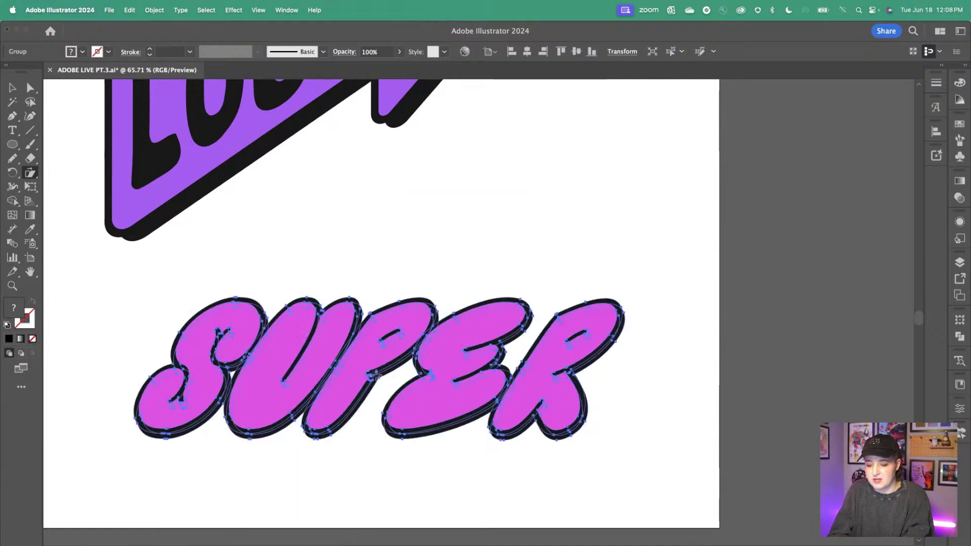
pyautogui.press('super+z')
pyautogui.scroll(5, 390, 403)
pyautogui.scroll(-4, 390, 401)
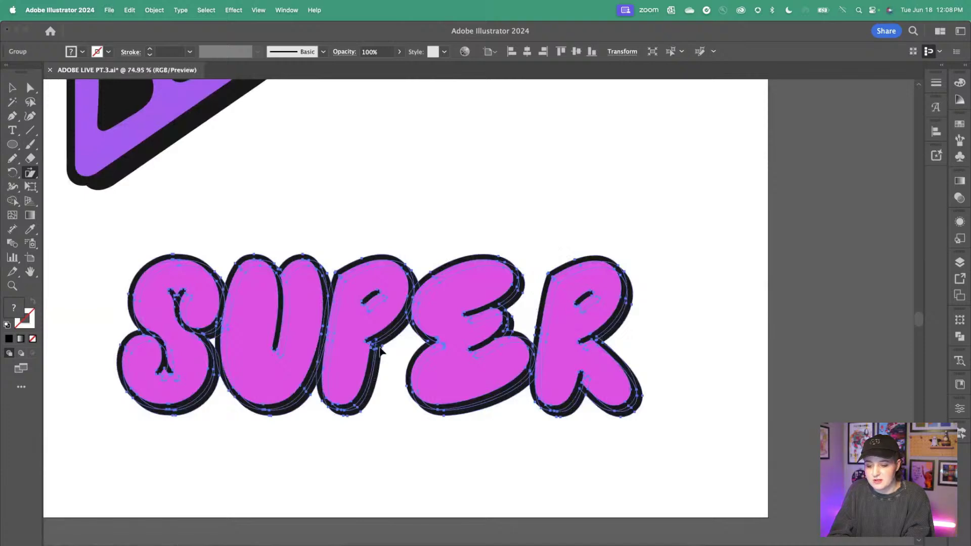
# Step: Shear the SUPER lettering vertically so it climbs to the right like the LOOK arrow, and deselect it
pyautogui.moveTo(380, 350); pyautogui.dragTo(377, 345)
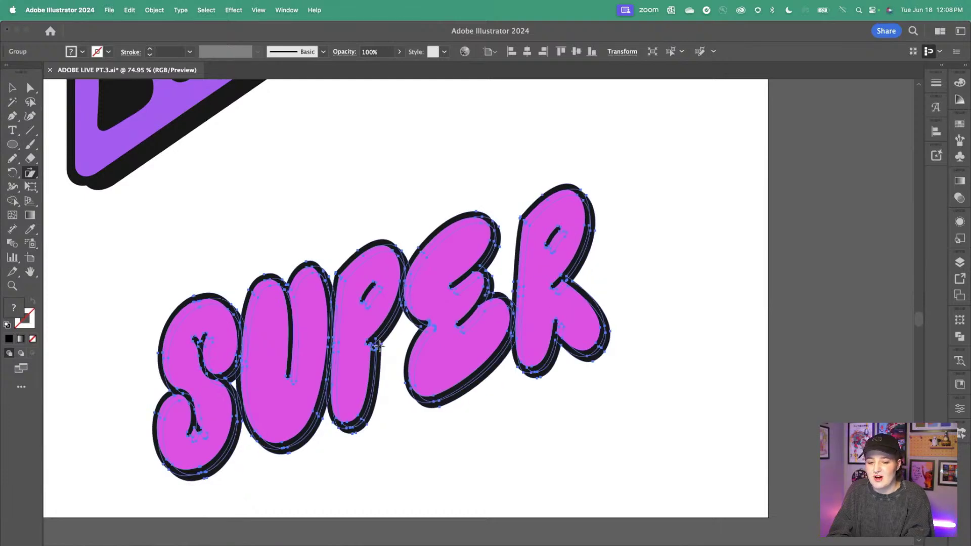
pyautogui.click(12, 89)
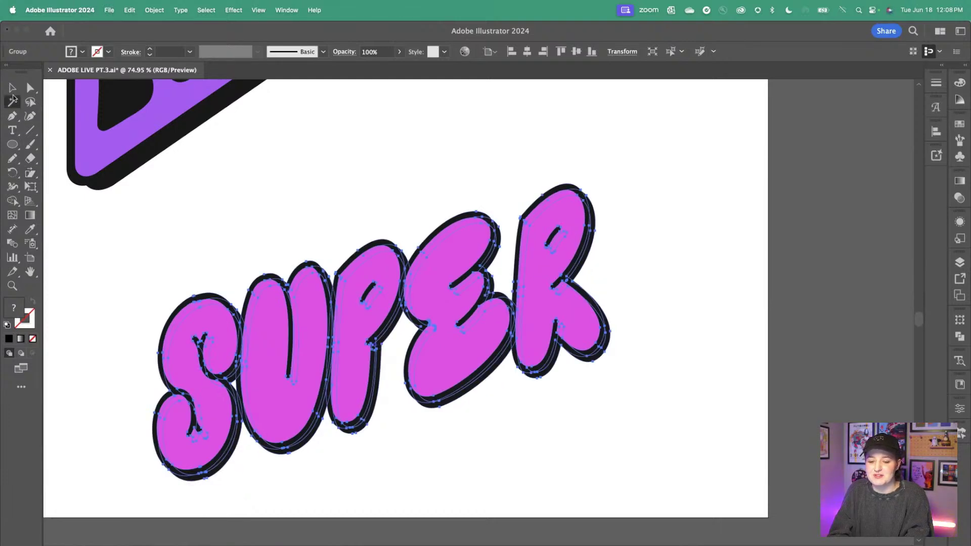
pyautogui.click(135, 263)
pyautogui.scroll(-5, 135, 263)
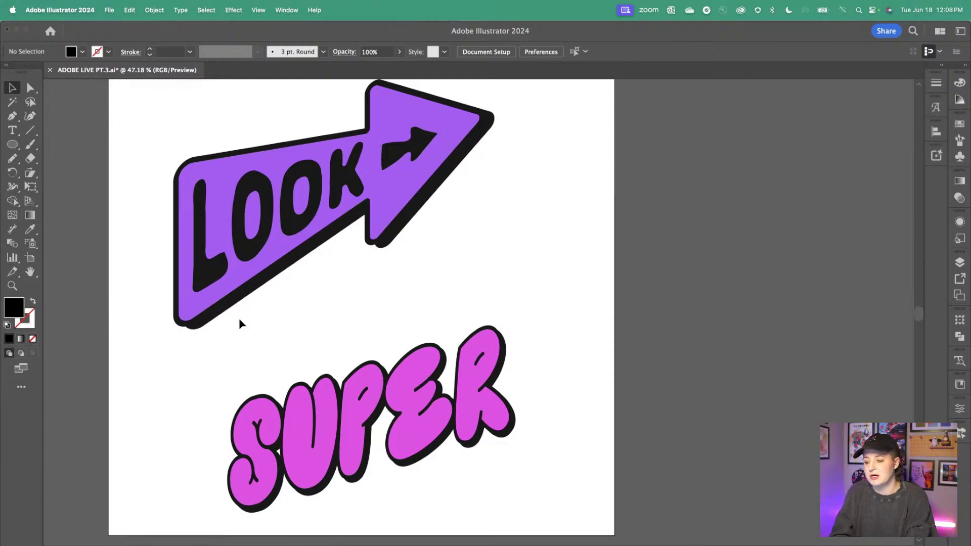
# Step: Select the blue scalloped cloud outline below the NICE lettering on the neighboring artboard
pyautogui.hscroll(10, 239, 324)
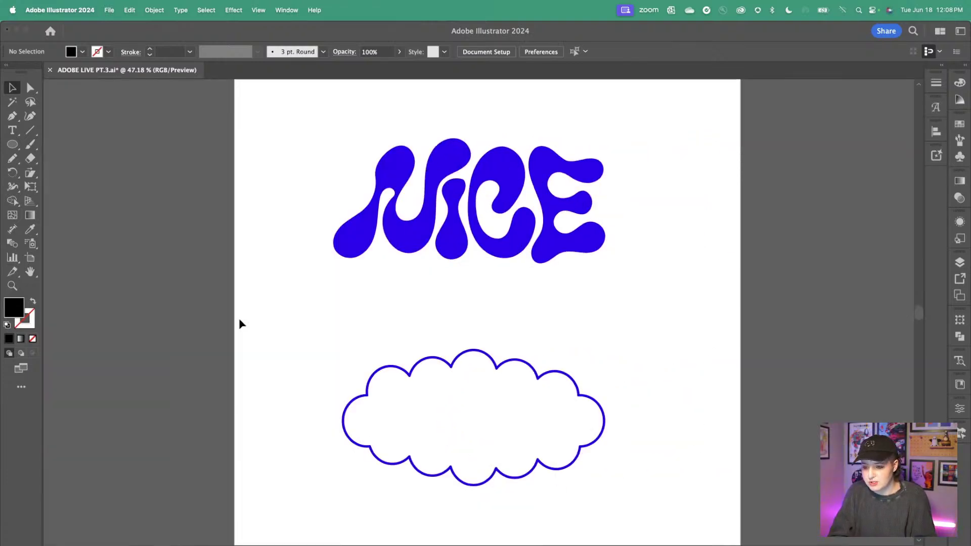
pyautogui.hscroll(3, 239, 324)
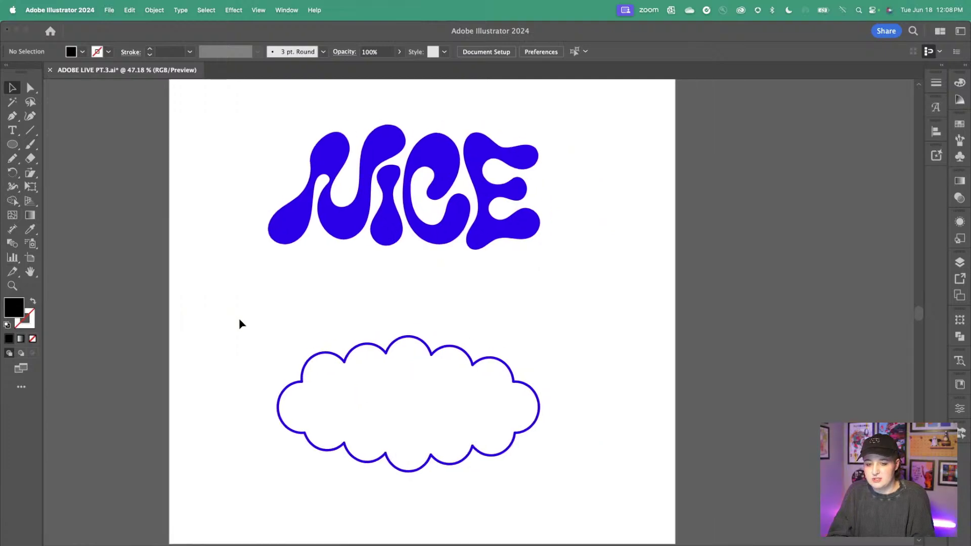
pyautogui.hscroll(1, 239, 324)
pyautogui.scroll(1, 238, 323)
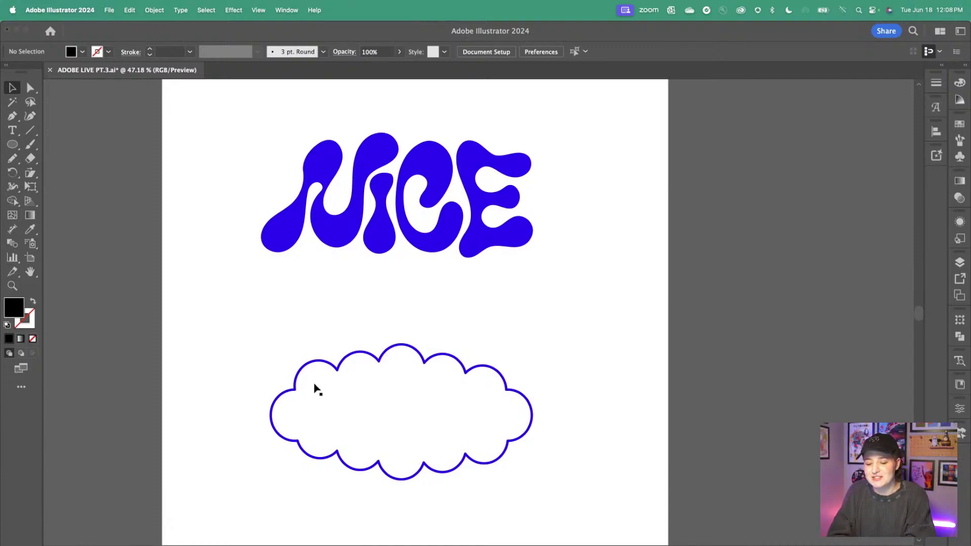
pyautogui.click(377, 368)
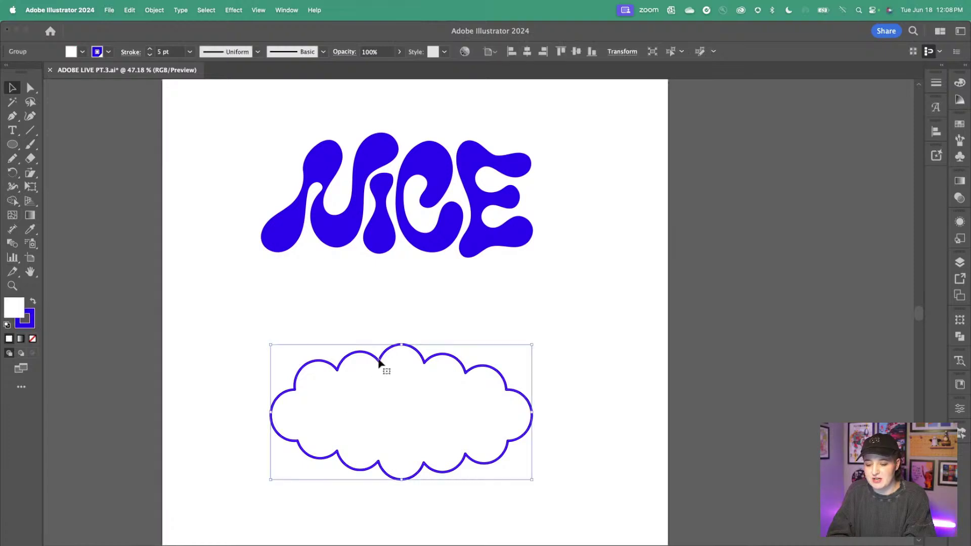
pyautogui.scroll(3, 379, 362)
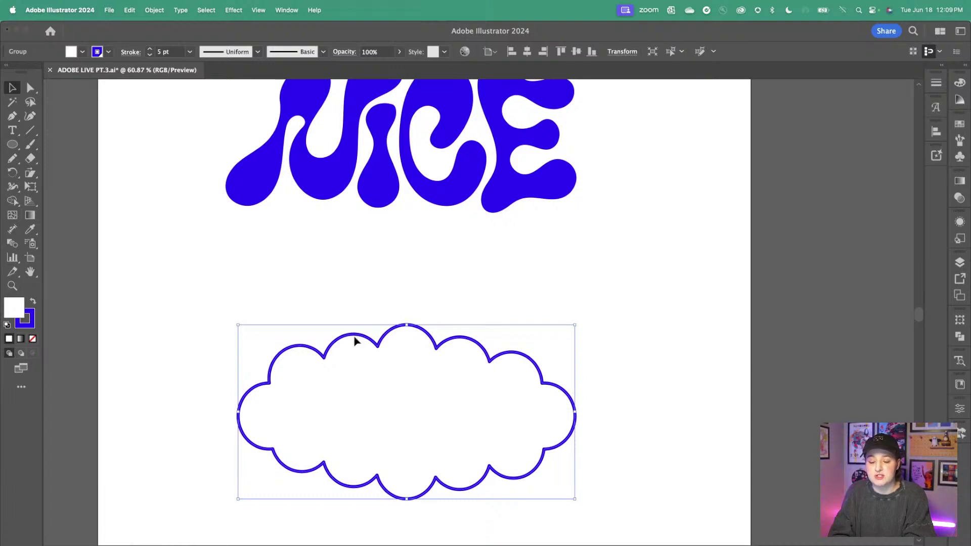
# Step: Try building an inner outline by duplicating the cloud and manually scaling and stretching the copy inside it, and delete the copy
pyautogui.moveTo(356, 338); pyautogui.dragTo(355, 354)
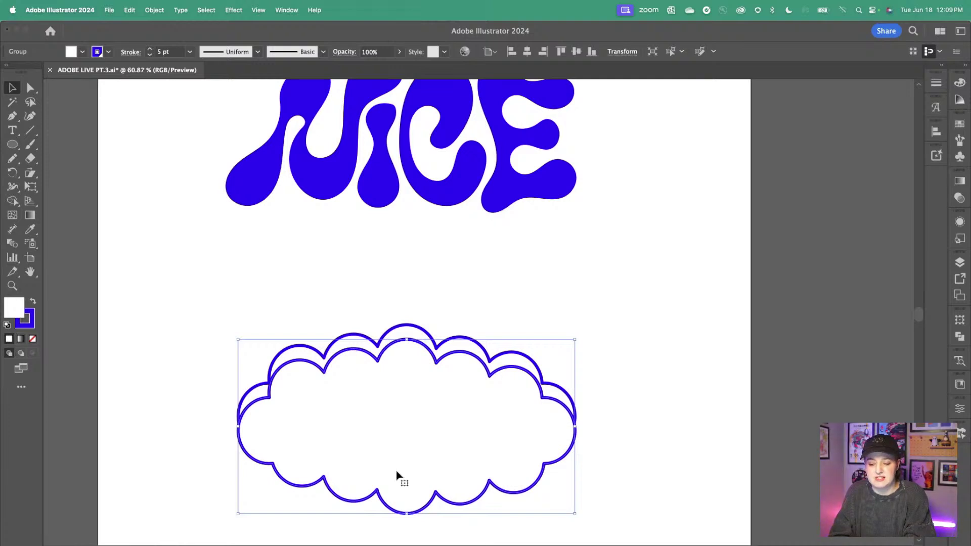
pyautogui.moveTo(406, 513); pyautogui.dragTo(407, 479)
pyautogui.moveTo(408, 342); pyautogui.dragTo(408, 349)
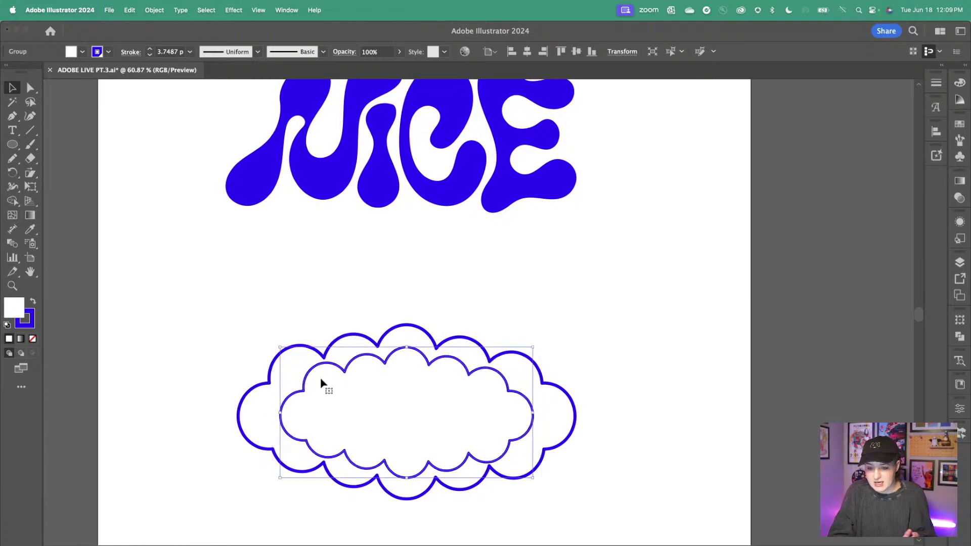
pyautogui.moveTo(347, 375)
pyautogui.mouseDown()
pyautogui.moveTo(305, 373)
pyautogui.moveTo(345, 379)
pyautogui.mouseUp()
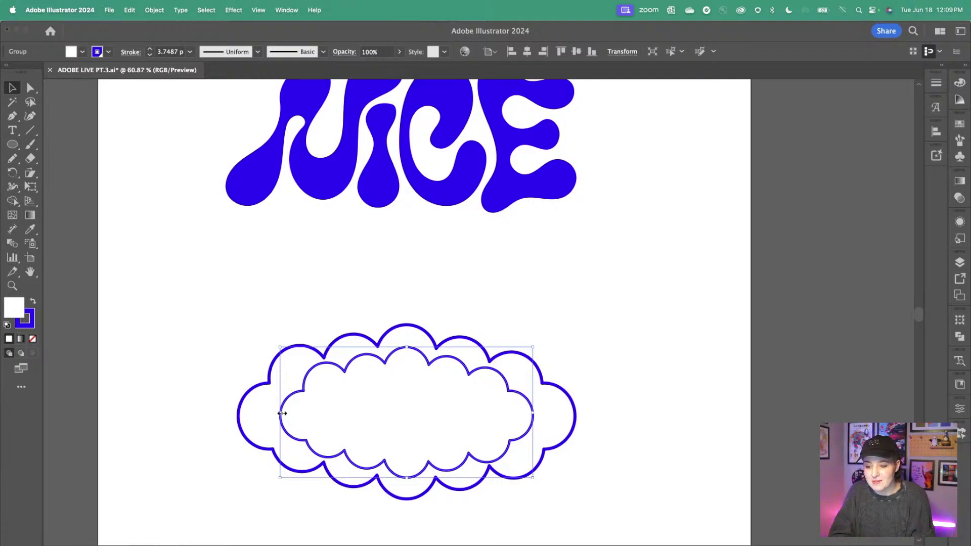
pyautogui.moveTo(282, 413); pyautogui.dragTo(253, 413)
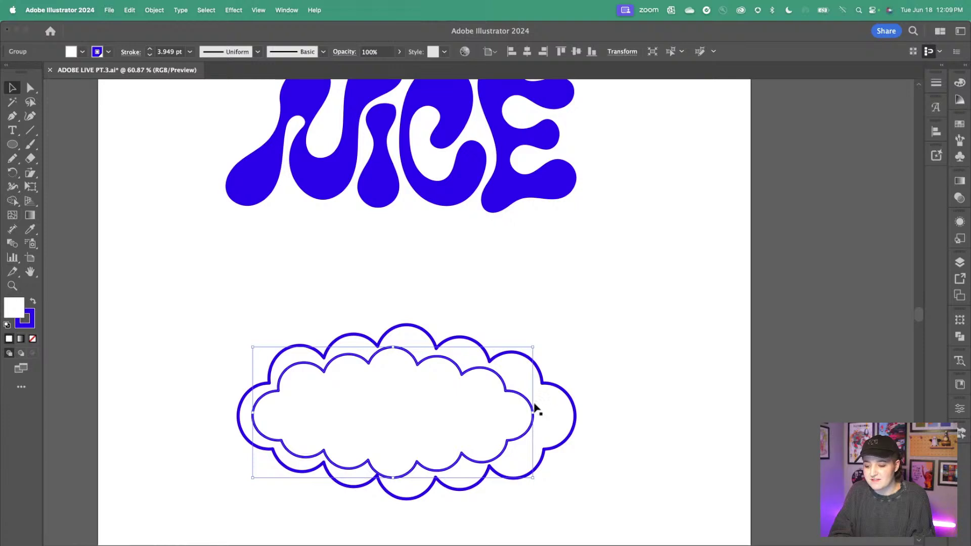
pyautogui.moveTo(534, 412); pyautogui.dragTo(565, 413)
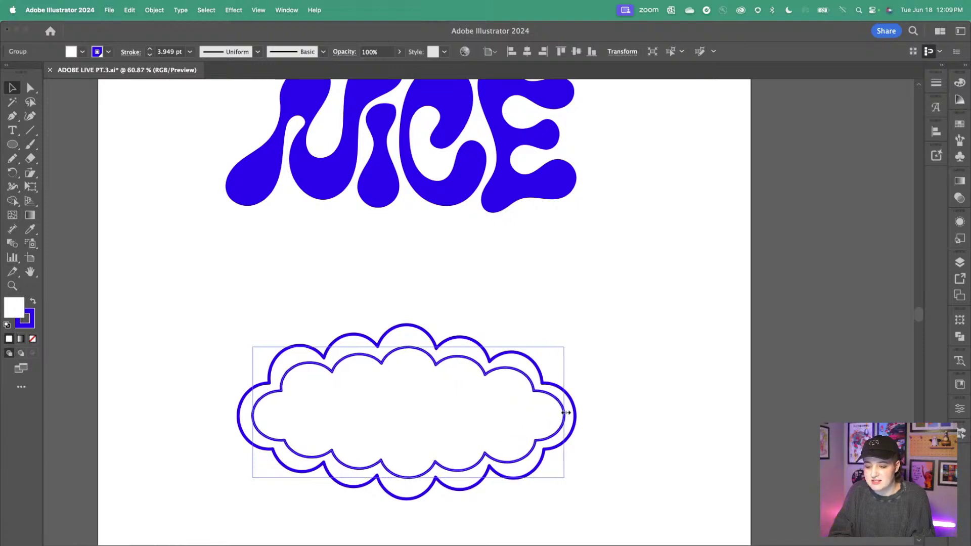
pyautogui.moveTo(408, 348); pyautogui.dragTo(410, 336)
pyautogui.moveTo(410, 479); pyautogui.dragTo(409, 489)
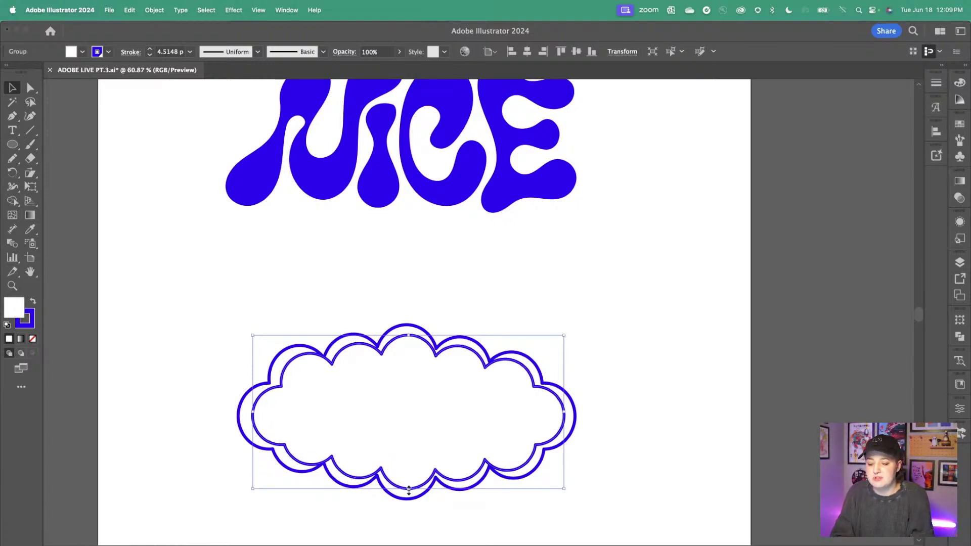
pyautogui.press('Delete')
# Step: Add an outer outline to the cloud with Offset Path, using a 20 px offset, Miter joins and a miter limit of 4
pyautogui.click(291, 349)
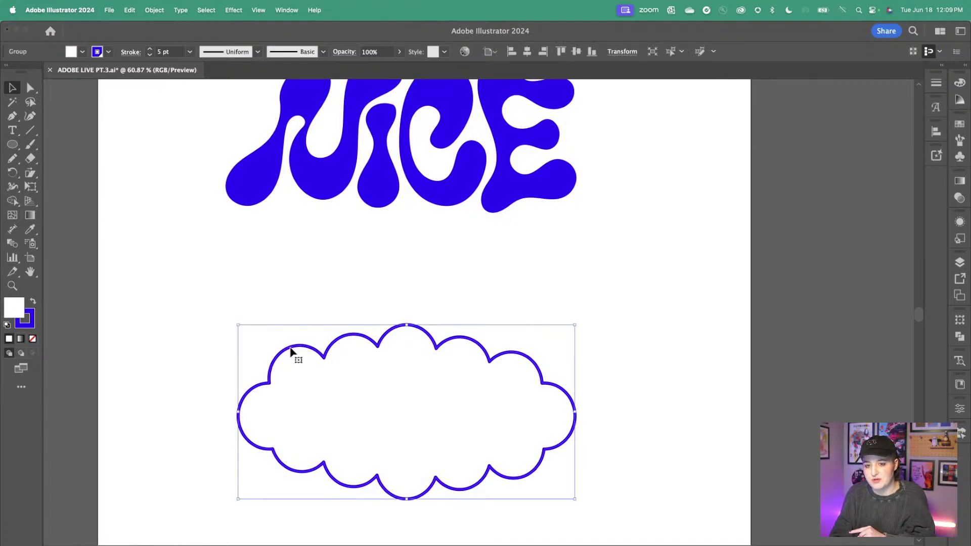
pyautogui.click(158, 4)
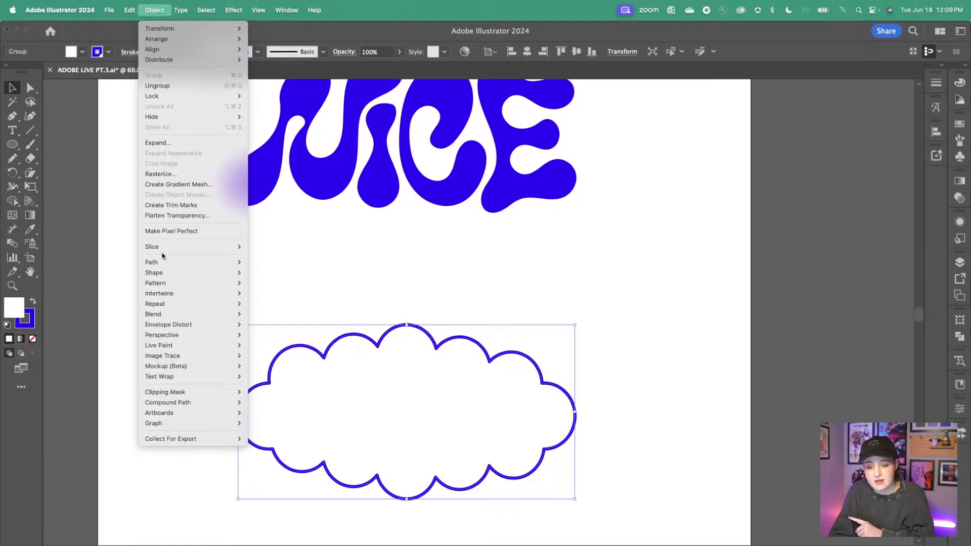
pyautogui.moveTo(162, 266)
pyautogui.click(281, 299)
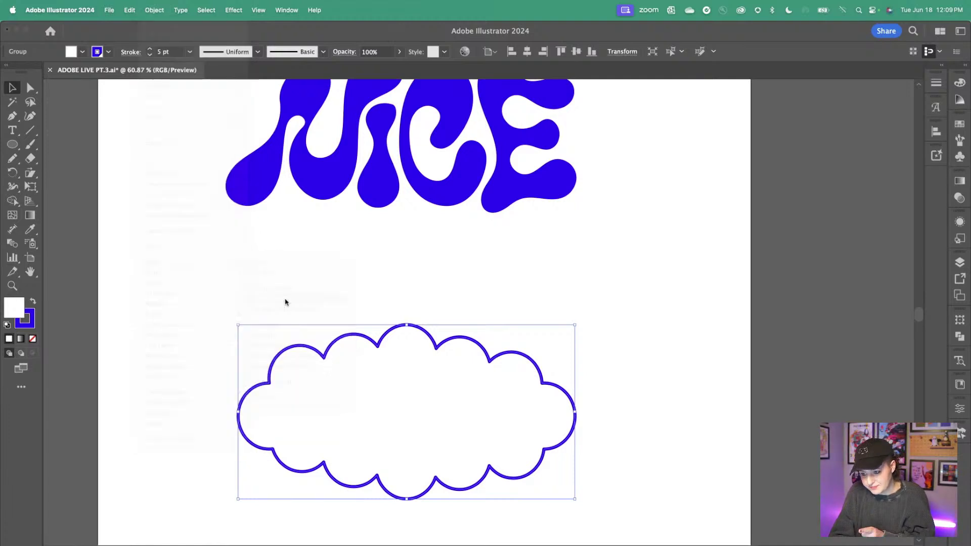
pyautogui.moveTo(795, 211); pyautogui.dragTo(199, 193)
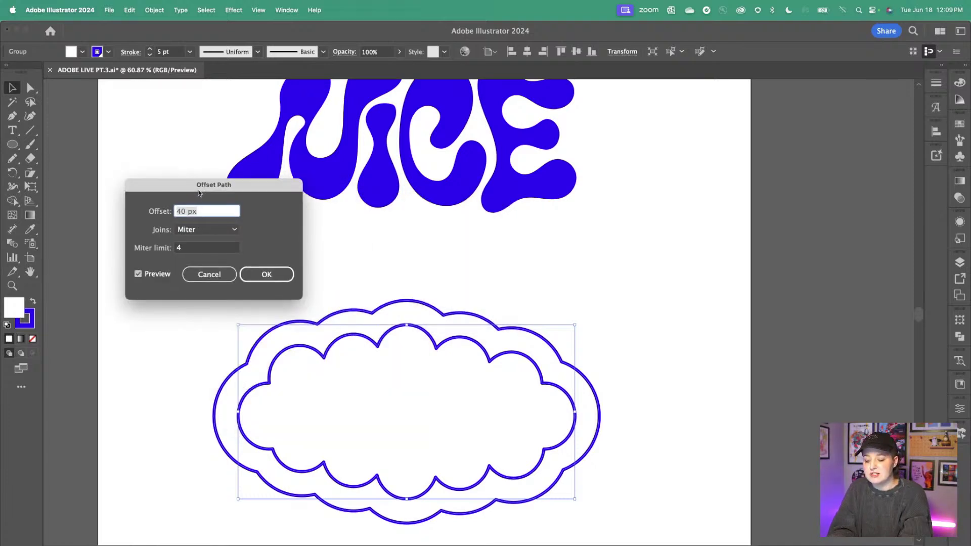
pyautogui.write('20')
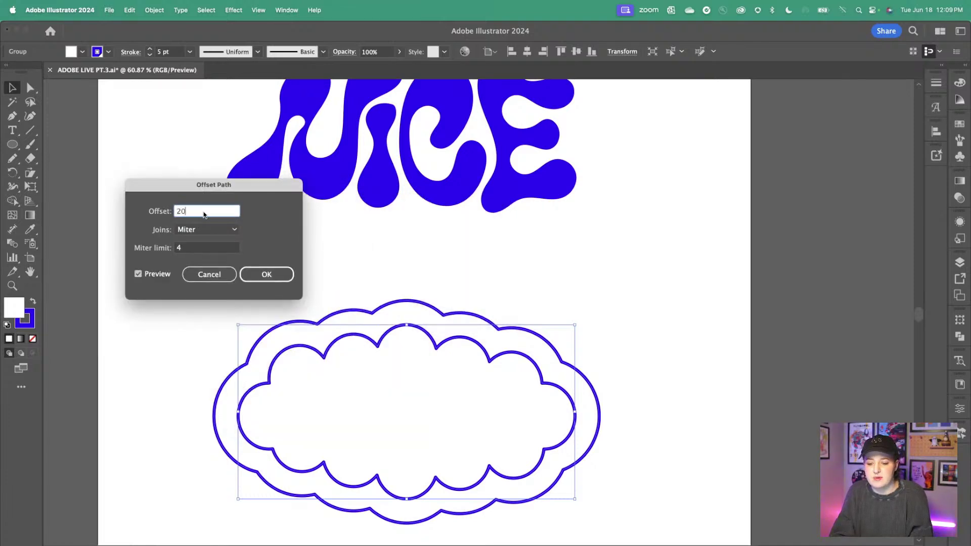
pyautogui.click(206, 251)
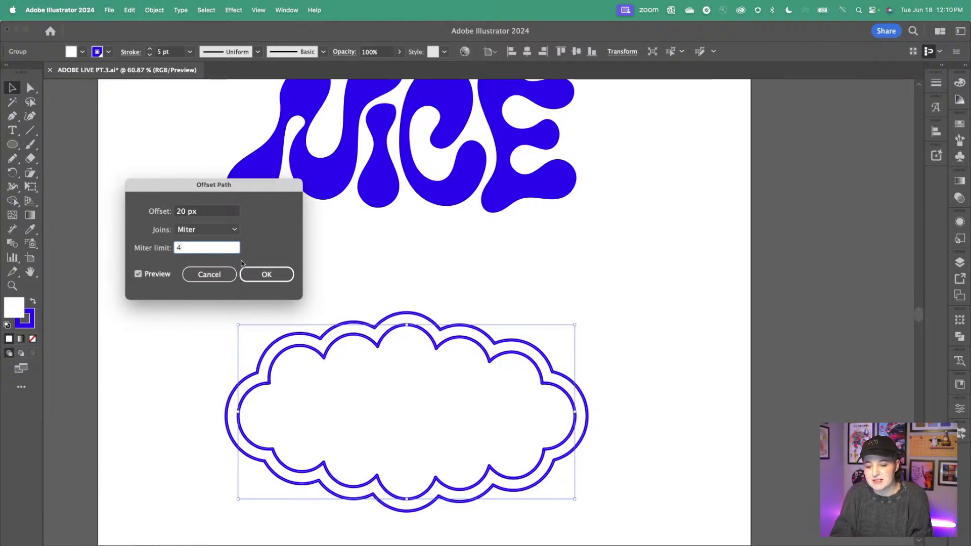
pyautogui.click(267, 274)
pyautogui.click(177, 375)
pyautogui.scroll(5, 396, 401)
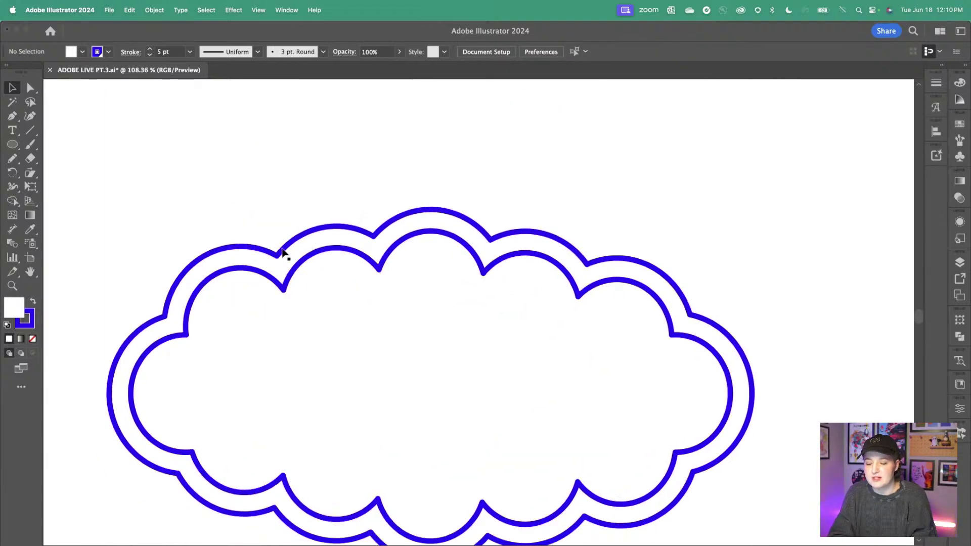
# Step: Examine the NICE lettering above the double cloud outline
pyautogui.scroll(-2, 282, 260)
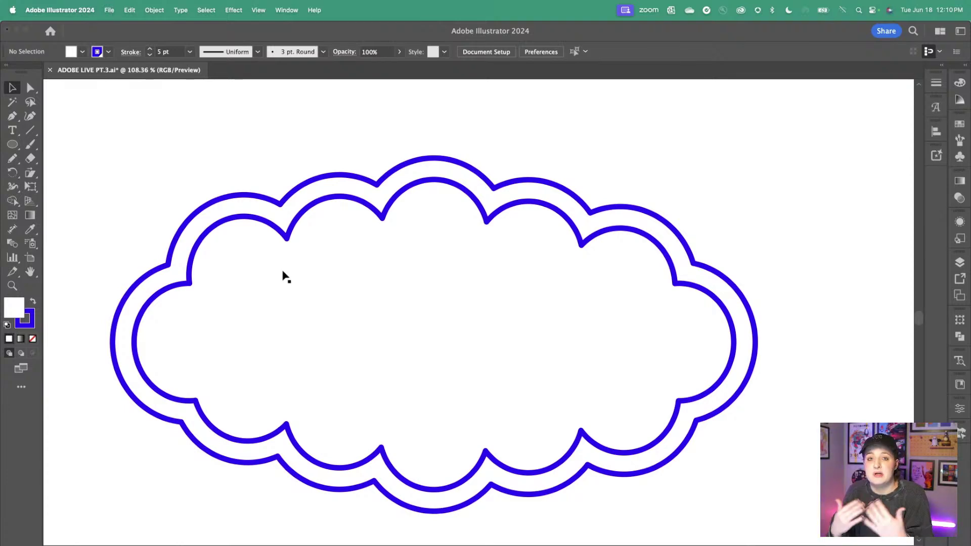
pyautogui.scroll(-4, 284, 276)
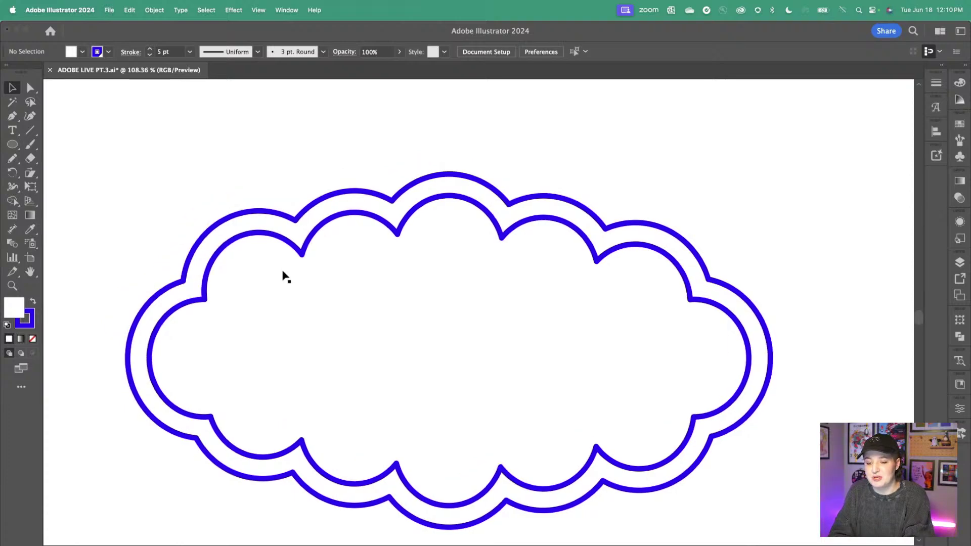
pyautogui.scroll(5, 283, 276)
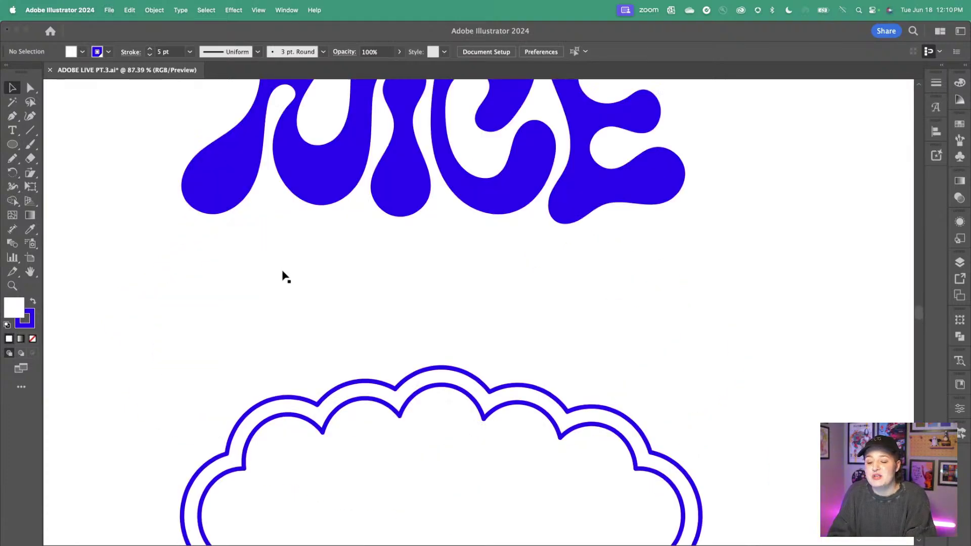
pyautogui.scroll(3, 284, 276)
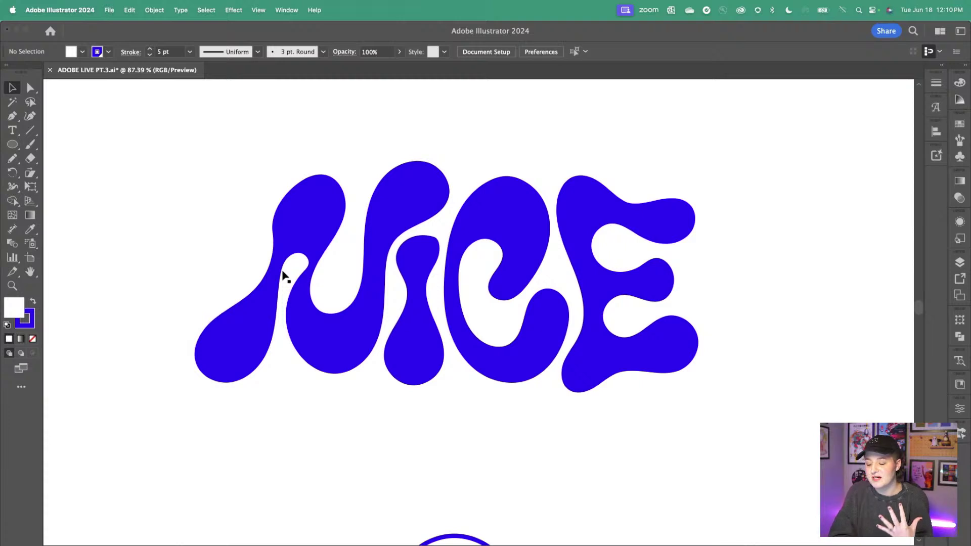
pyautogui.moveTo(210, 193); pyautogui.dragTo(609, 321)
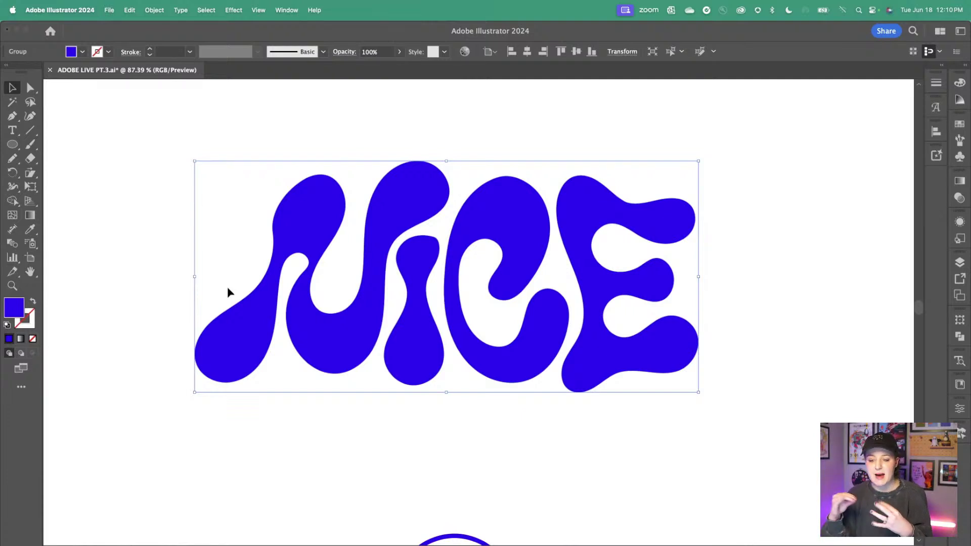
pyautogui.click(161, 328)
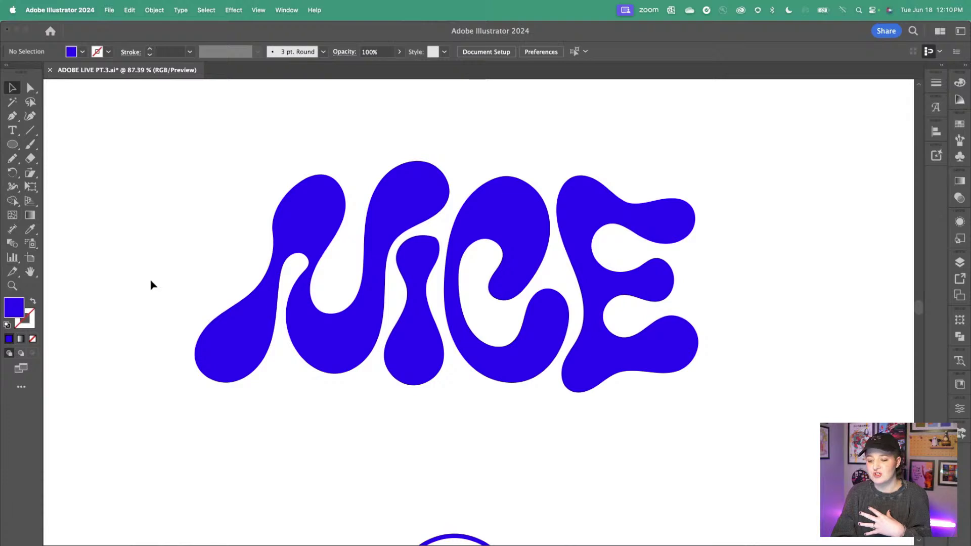
pyautogui.moveTo(149, 282)
pyautogui.mouseDown()
pyautogui.moveTo(324, 372)
pyautogui.moveTo(274, 277)
pyautogui.mouseUp()
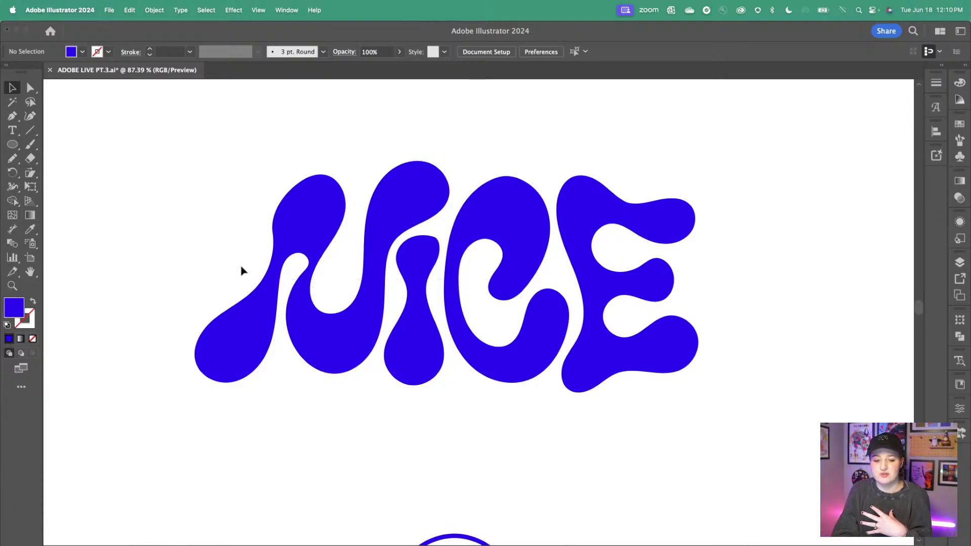
pyautogui.click(13, 159)
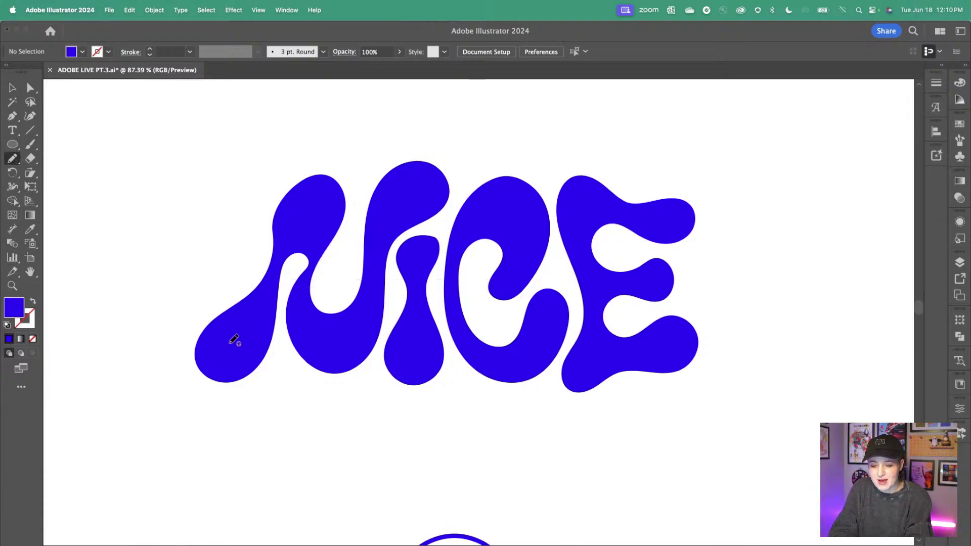
pyautogui.moveTo(193, 323)
pyautogui.mouseDown()
pyautogui.moveTo(181, 372)
pyautogui.moveTo(204, 397)
pyautogui.moveTo(280, 375)
pyautogui.moveTo(308, 387)
pyautogui.moveTo(386, 384)
pyautogui.moveTo(408, 399)
pyautogui.moveTo(451, 383)
pyautogui.moveTo(509, 403)
pyautogui.moveTo(553, 391)
pyautogui.moveTo(672, 398)
pyautogui.moveTo(715, 354)
pyautogui.moveTo(698, 315)
pyautogui.mouseUp()
pyautogui.press('super+shift+a')
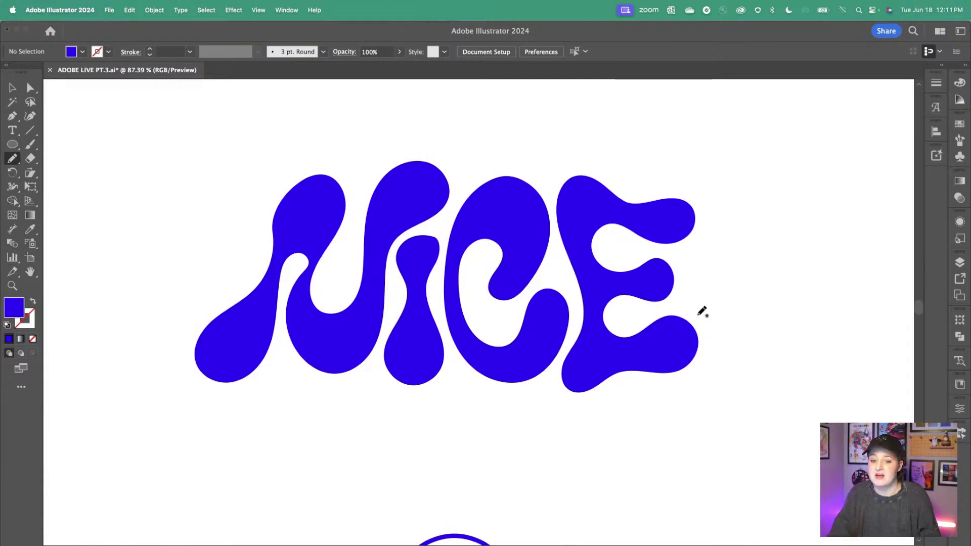
pyautogui.press('v')
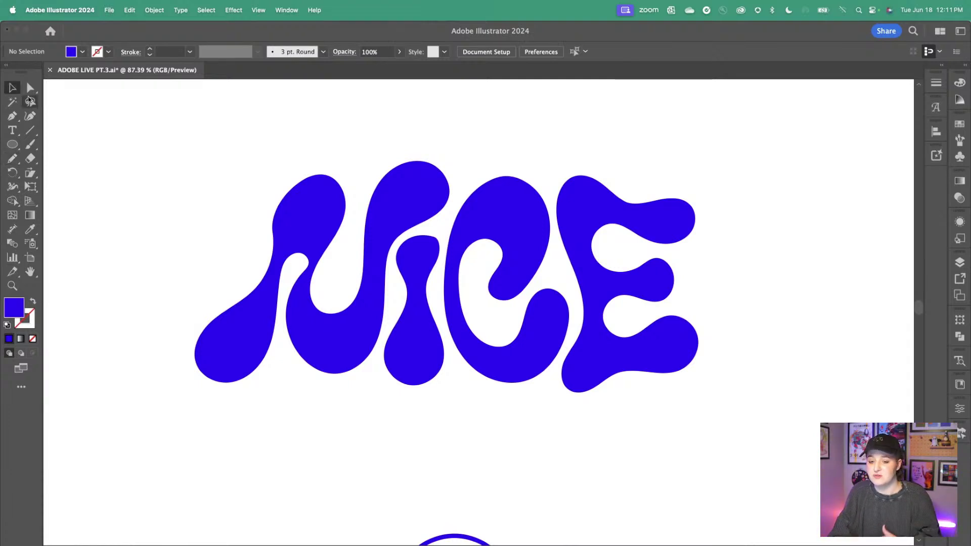
# Step: Apply Offset Path to the whole NICE lettering group with a 40 px offset, Miter joins and a miter limit of 4
pyautogui.moveTo(147, 143); pyautogui.dragTo(706, 380)
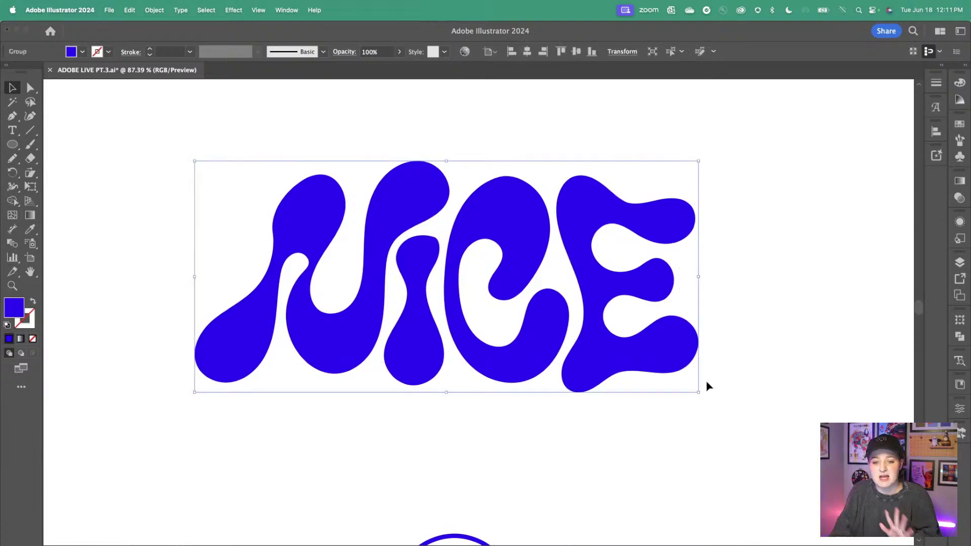
pyautogui.click(153, 8)
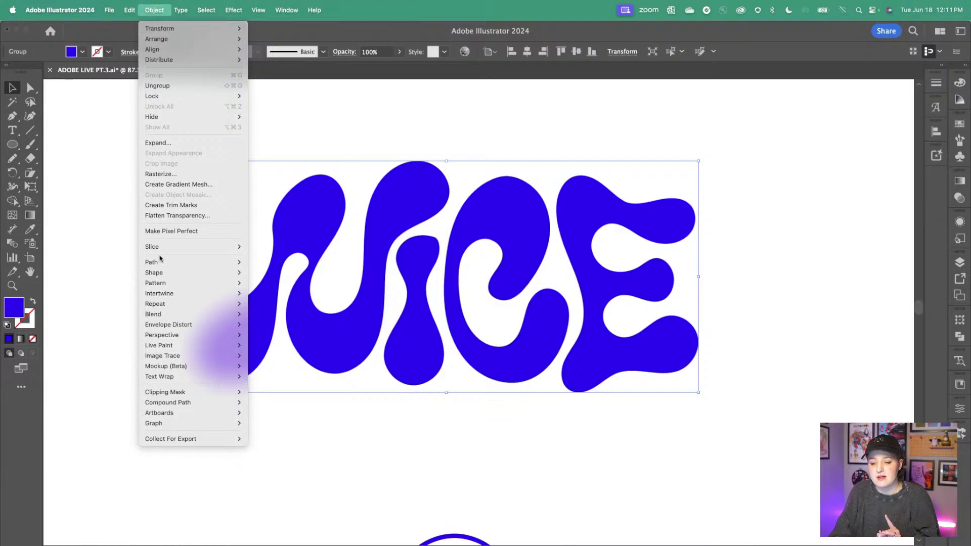
pyautogui.moveTo(161, 262)
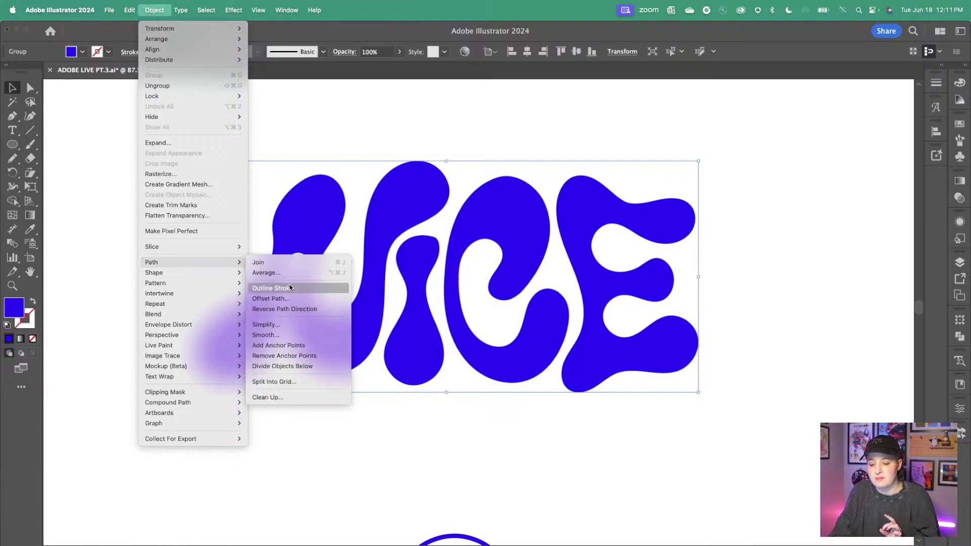
pyautogui.click(289, 299)
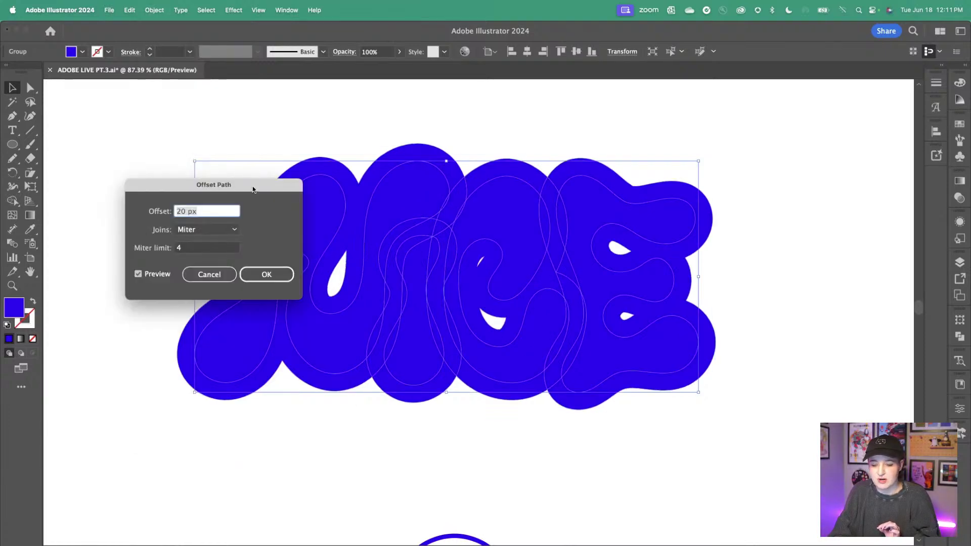
pyautogui.moveTo(253, 190); pyautogui.dragTo(248, 364)
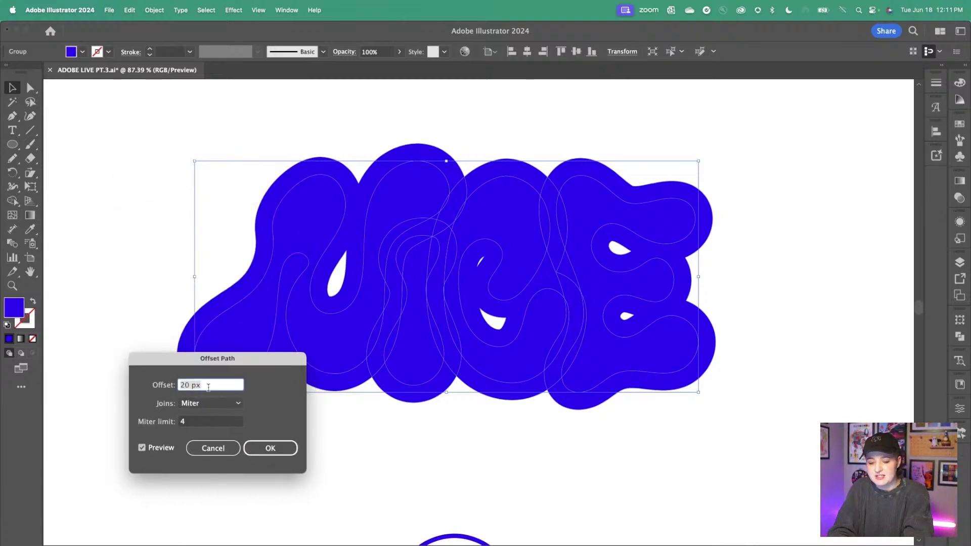
pyautogui.tripleClick(208, 387)
pyautogui.press('BackSpace')
pyautogui.write('20')
pyautogui.click(218, 421)
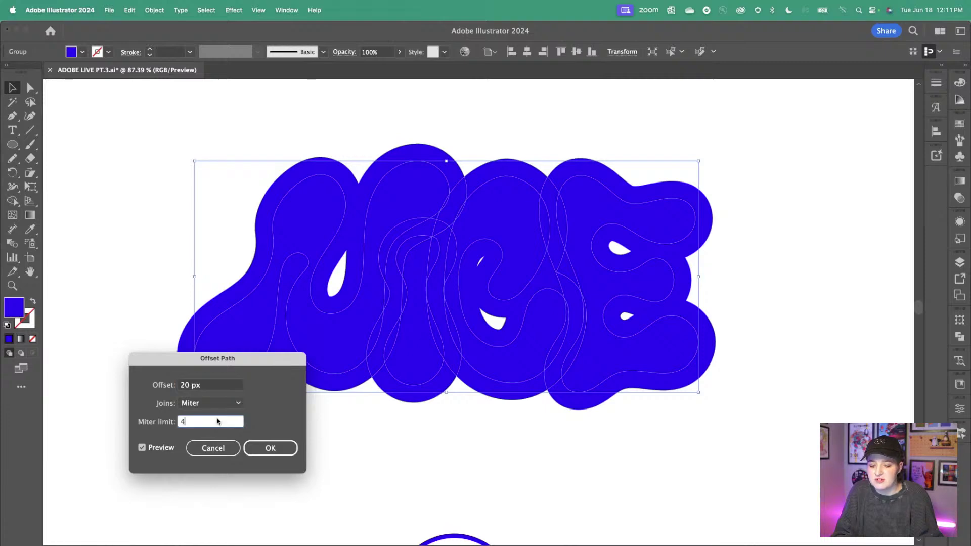
pyautogui.tripleClick(204, 387)
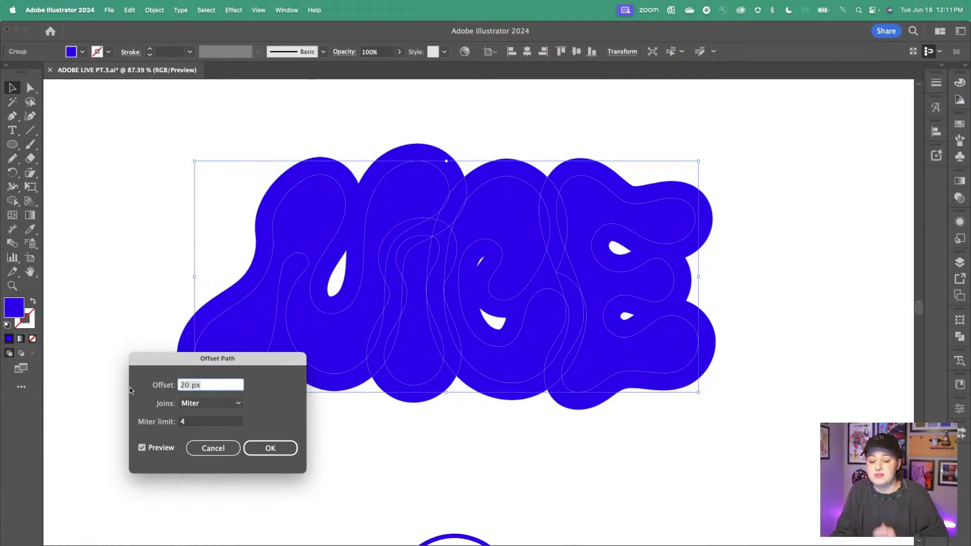
pyautogui.write('40')
pyautogui.click(197, 421)
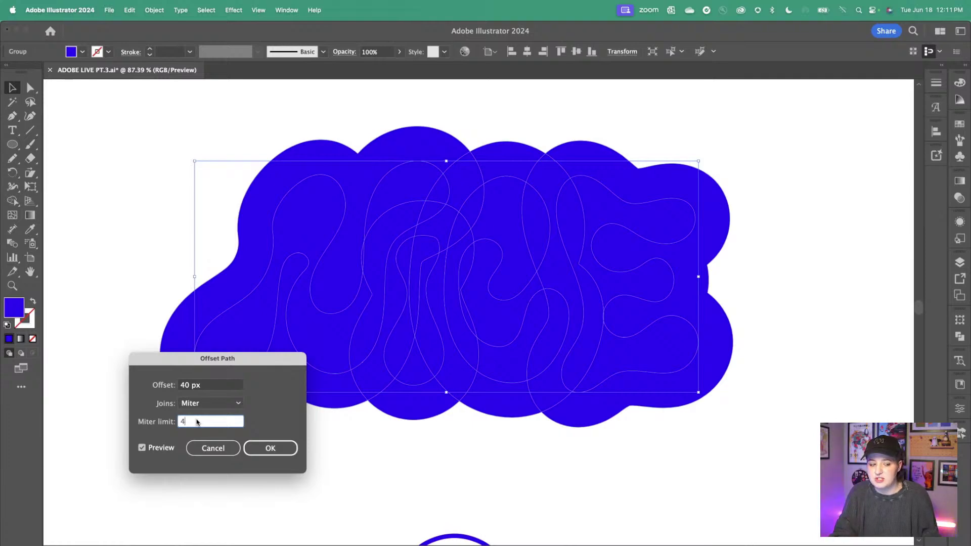
pyautogui.click(260, 450)
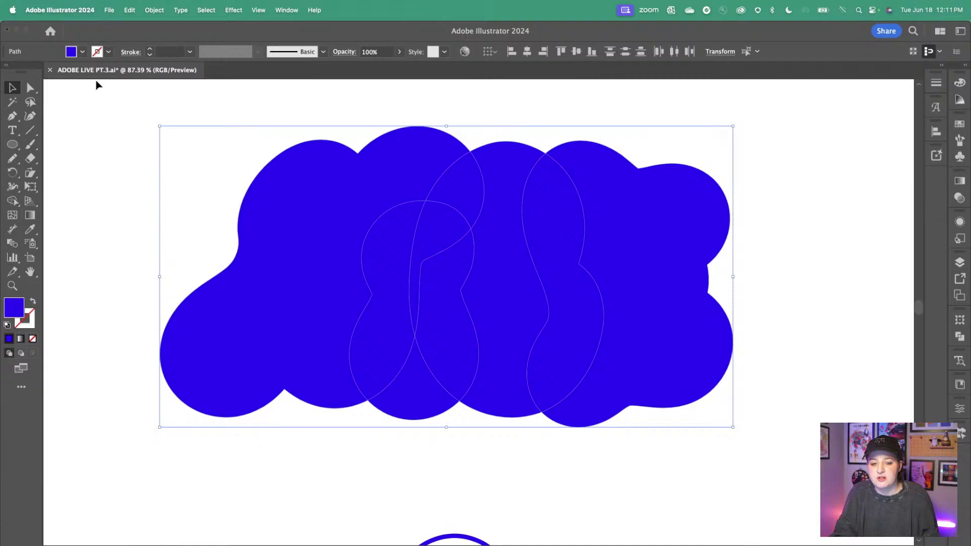
# Step: Fill the offset shapes around the NICE lettering with the yellow swatch and deselect them
pyautogui.click(82, 51)
pyautogui.click(24, 108)
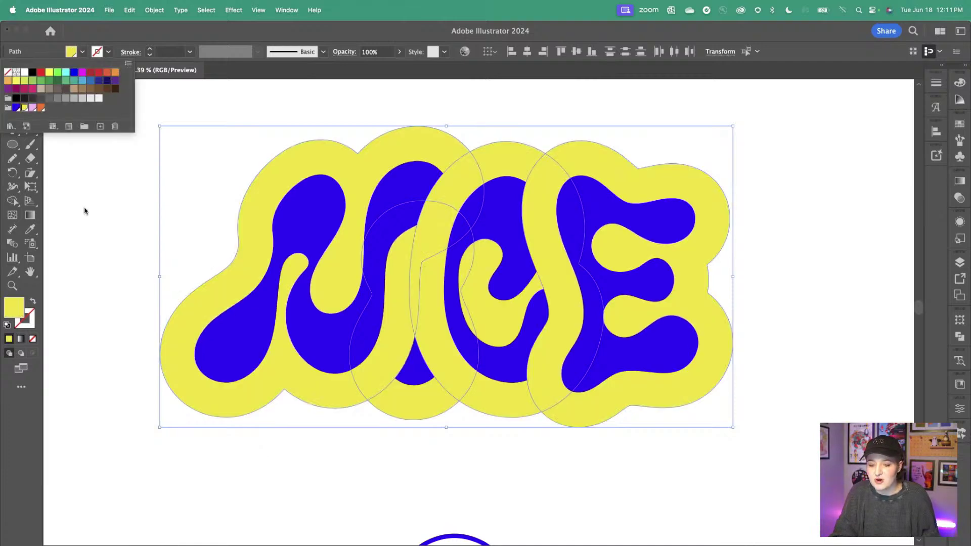
pyautogui.click(94, 218)
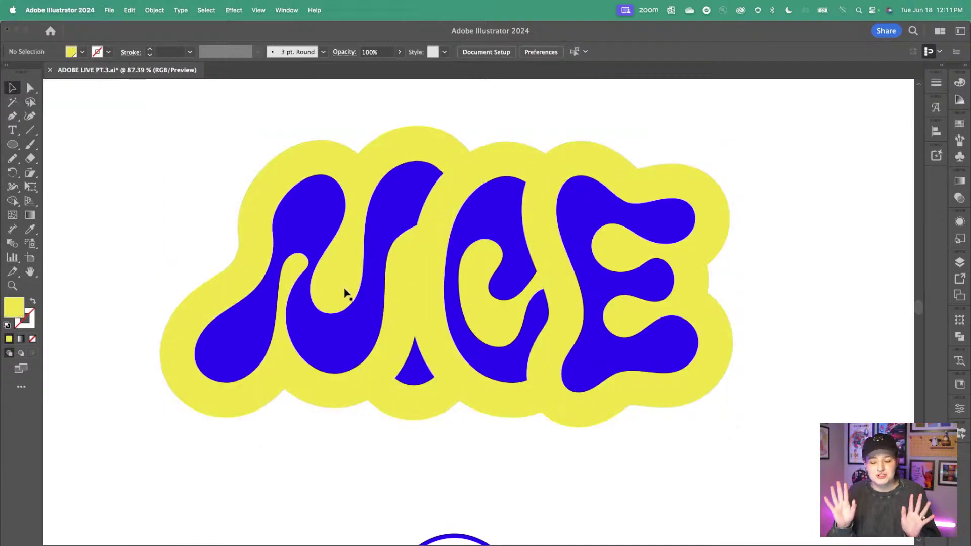
# Step: Isolate the NICE group and bring its blue letter N to the front of the yellow offset shapes
pyautogui.click(338, 339)
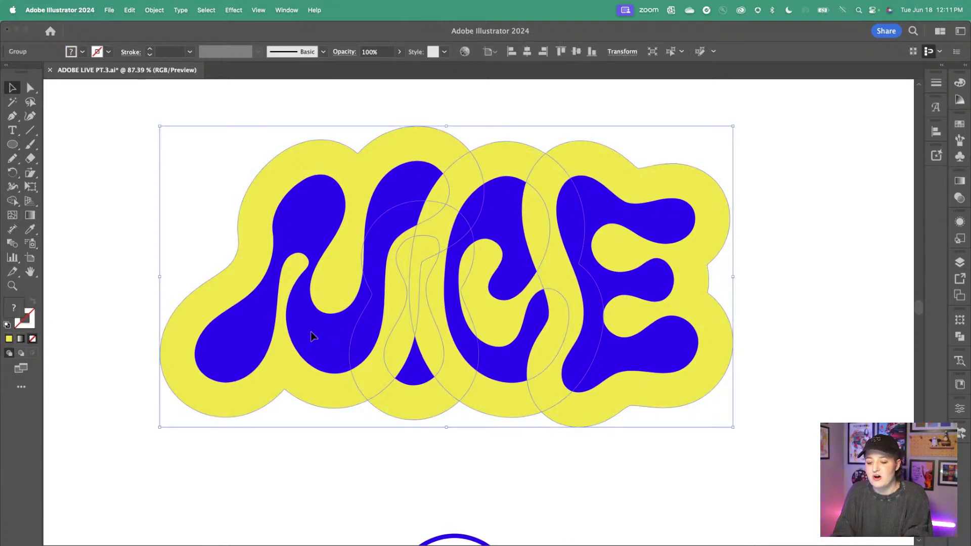
pyautogui.doubleClick(313, 338)
pyautogui.click(314, 338)
pyautogui.click(154, 7)
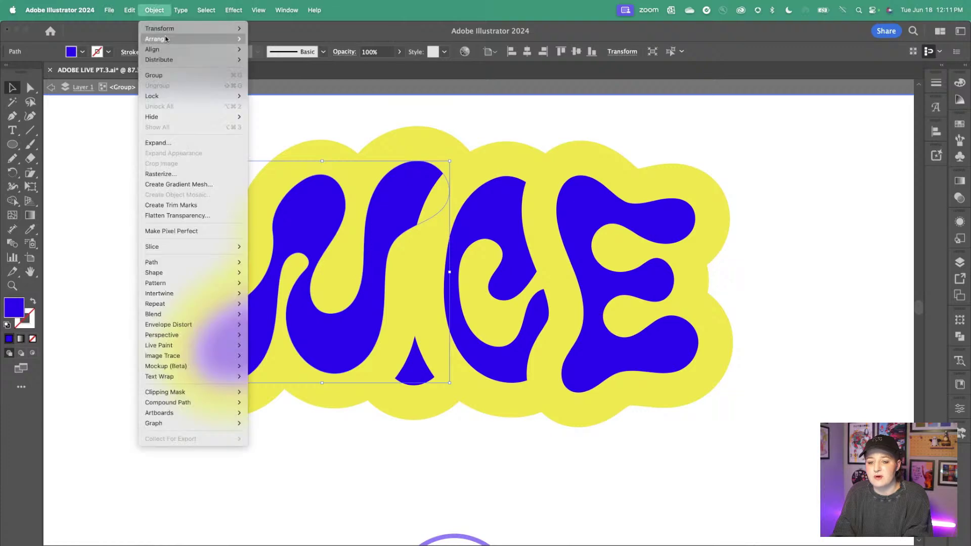
pyautogui.moveTo(202, 39)
pyautogui.click(270, 40)
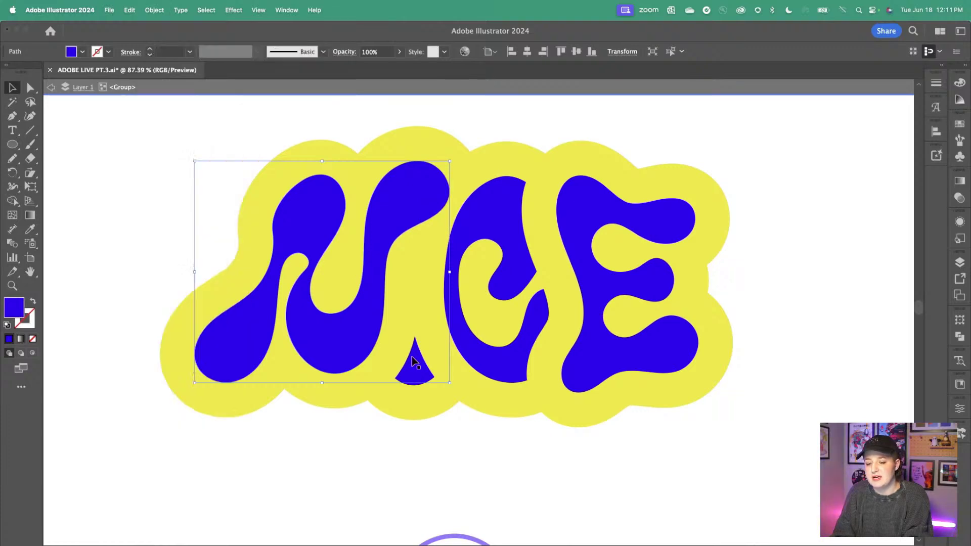
# Step: Bring the blue letter I to the front of the isolated group
pyautogui.click(418, 356)
pyautogui.click(154, 9)
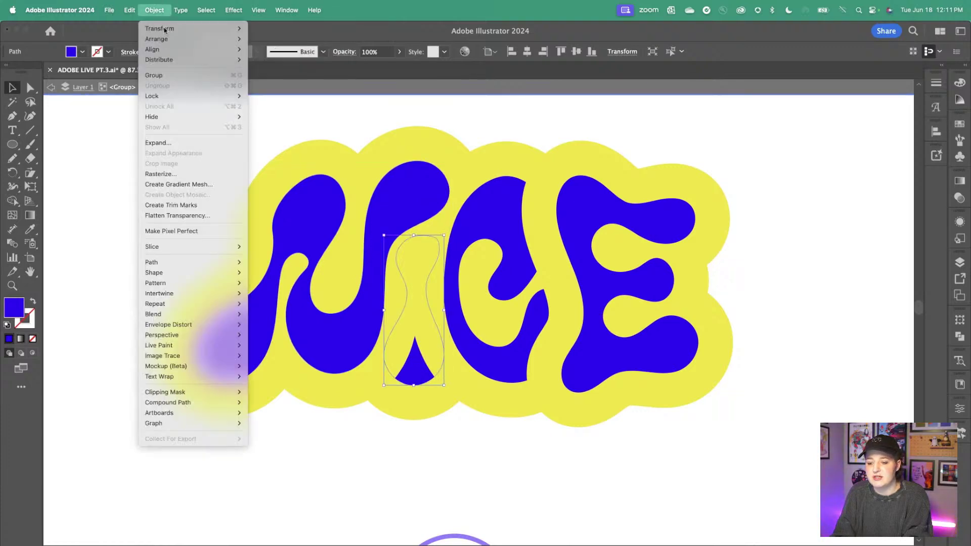
pyautogui.moveTo(202, 39)
pyautogui.click(270, 40)
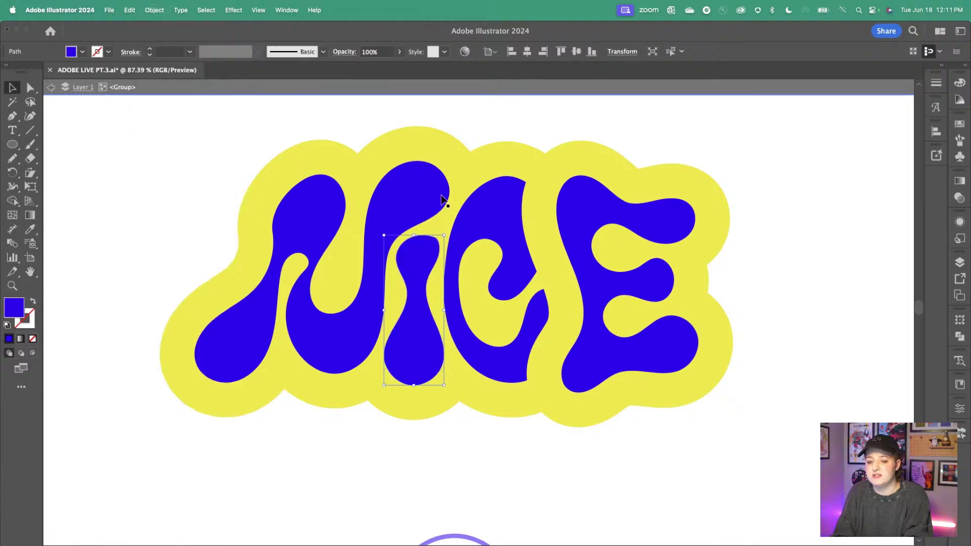
# Step: Bring the blue letter C to the front of the yellow offset shapes and leave isolation mode
pyautogui.click(481, 216)
pyautogui.click(154, 10)
pyautogui.moveTo(169, 44)
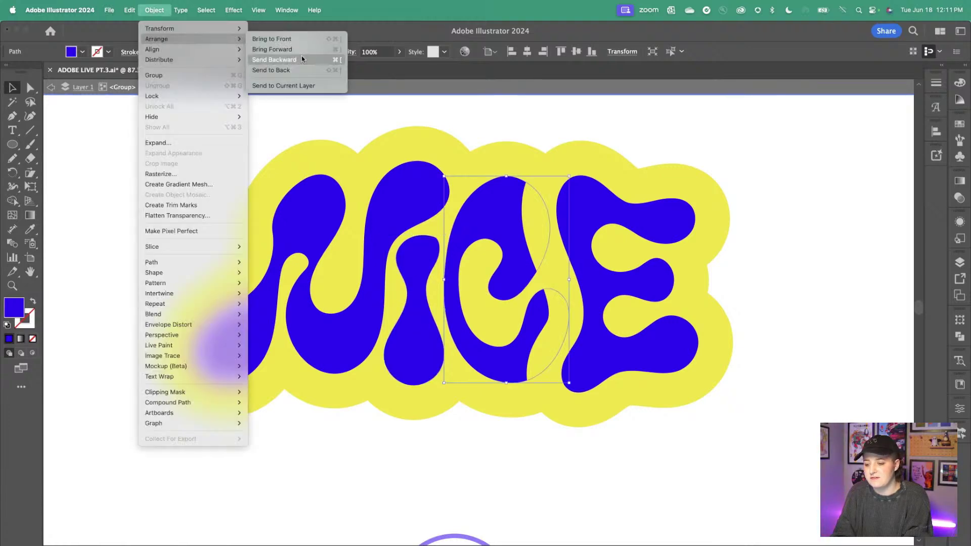
pyautogui.click(271, 40)
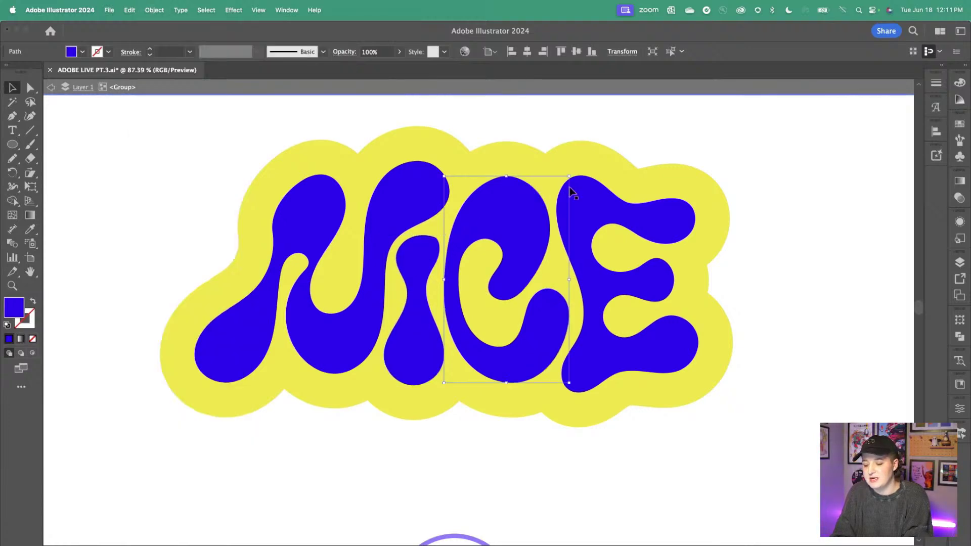
pyautogui.click(420, 442)
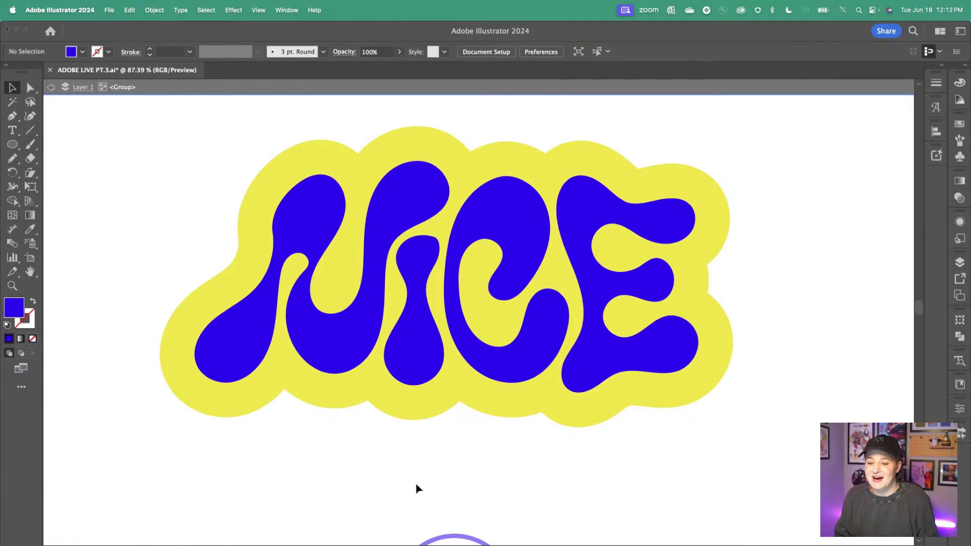
pyautogui.doubleClick(360, 447)
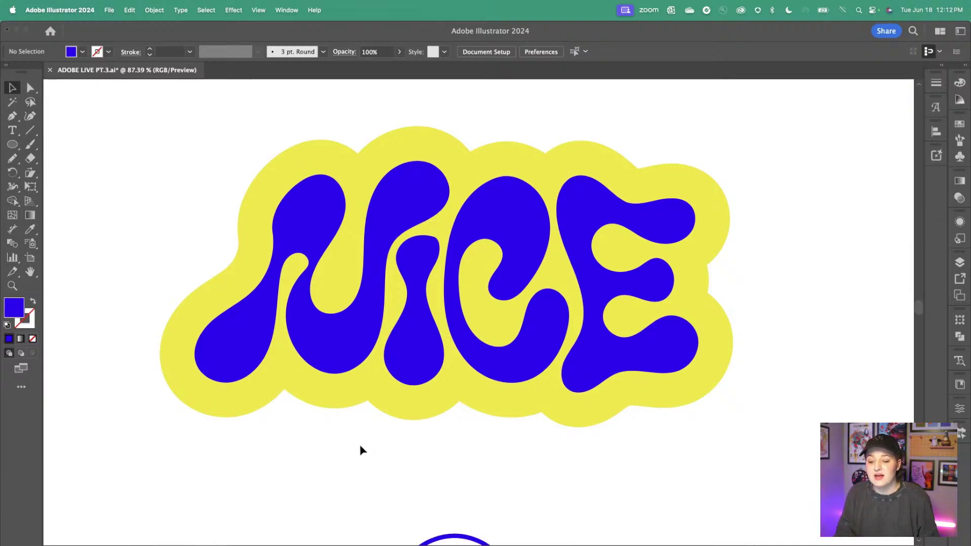
# Step: Go from the OFFSET PATH artboard to the empty HEART artboard
pyautogui.scroll(-4, 359, 444)
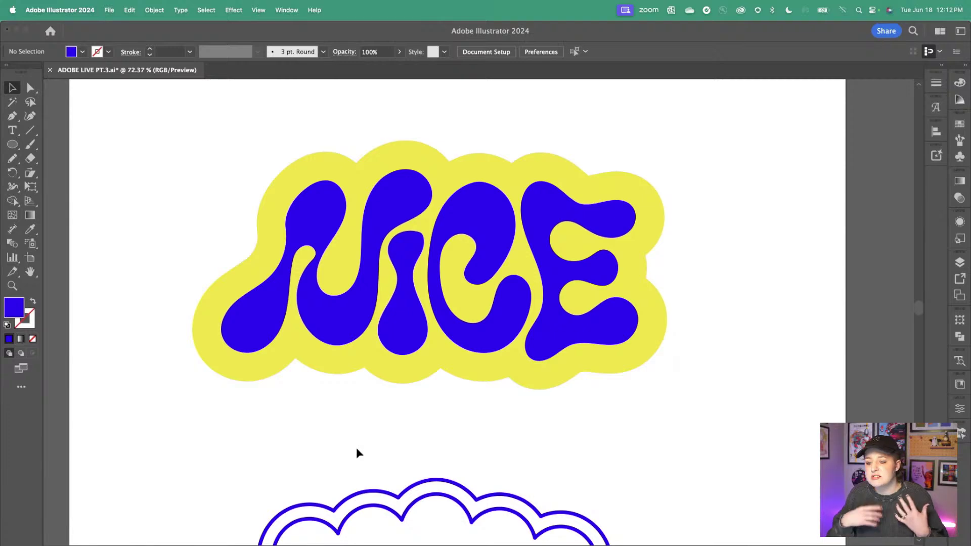
pyautogui.scroll(-5, 350, 451)
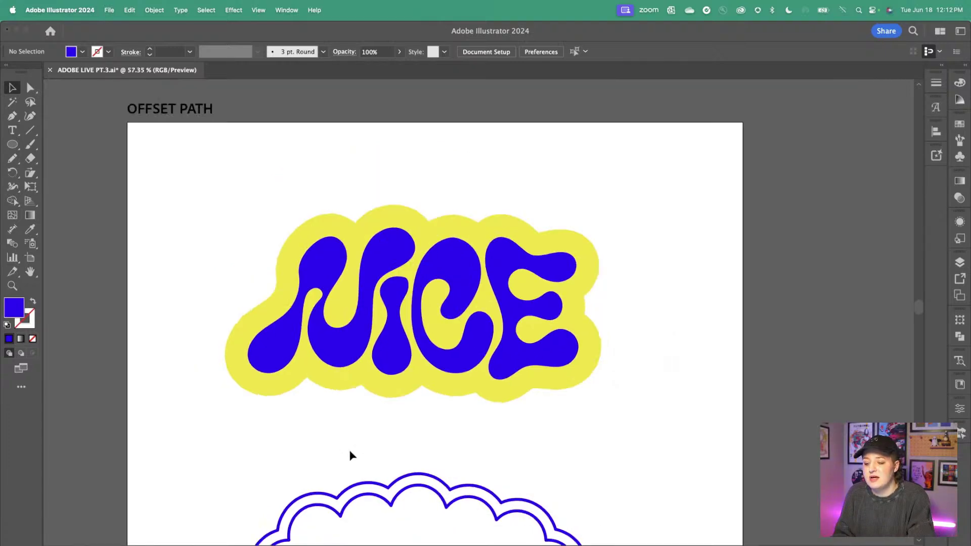
pyautogui.hscroll(10, 353, 455)
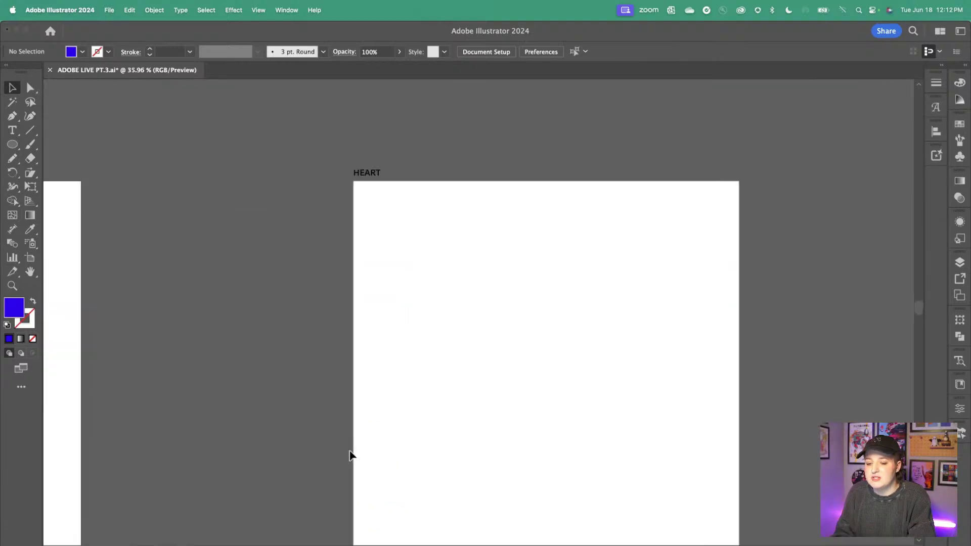
pyautogui.scroll(2, 350, 451)
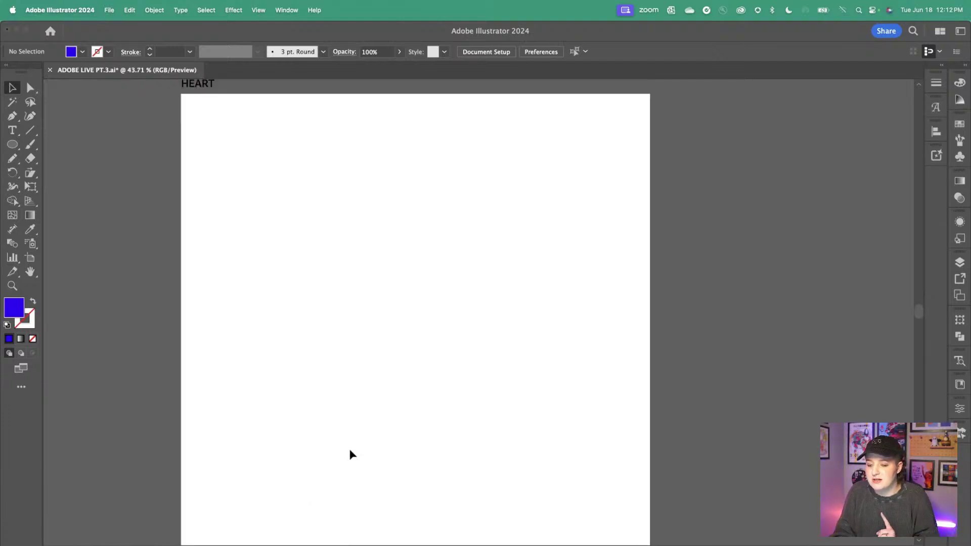
pyautogui.scroll(-2, 352, 455)
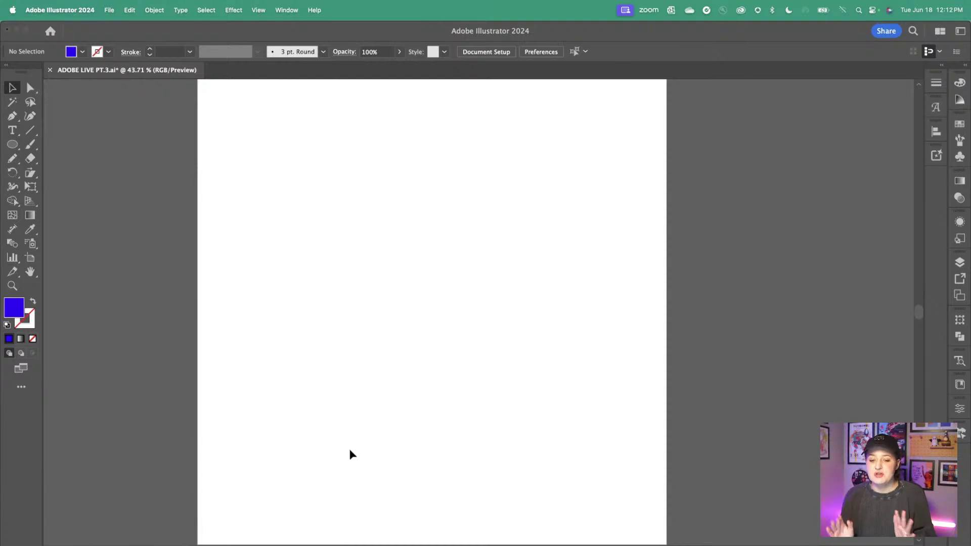
# Step: Draw an upright light pink rectangle without a stroke on the empty HEART artboard
pyautogui.click(13, 145)
pyautogui.click(54, 147)
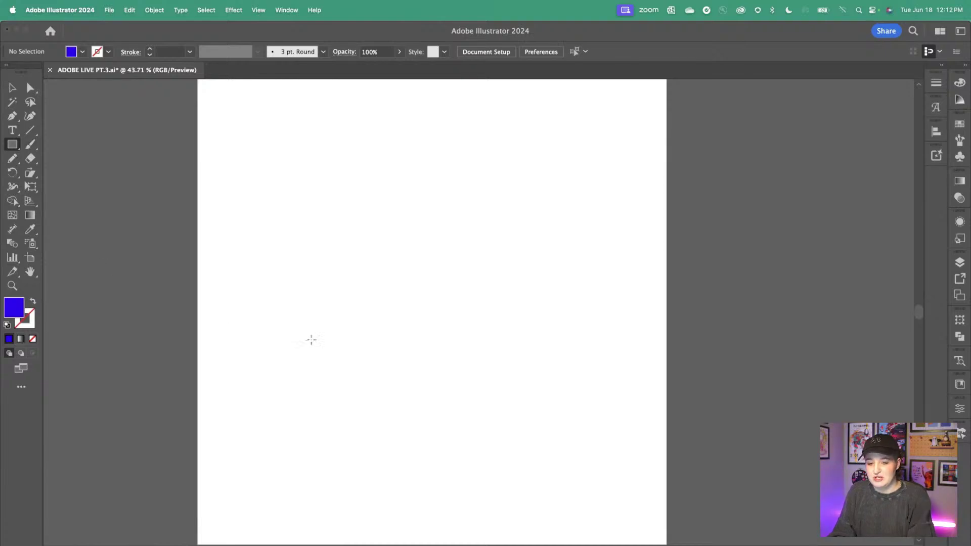
pyautogui.click(82, 52)
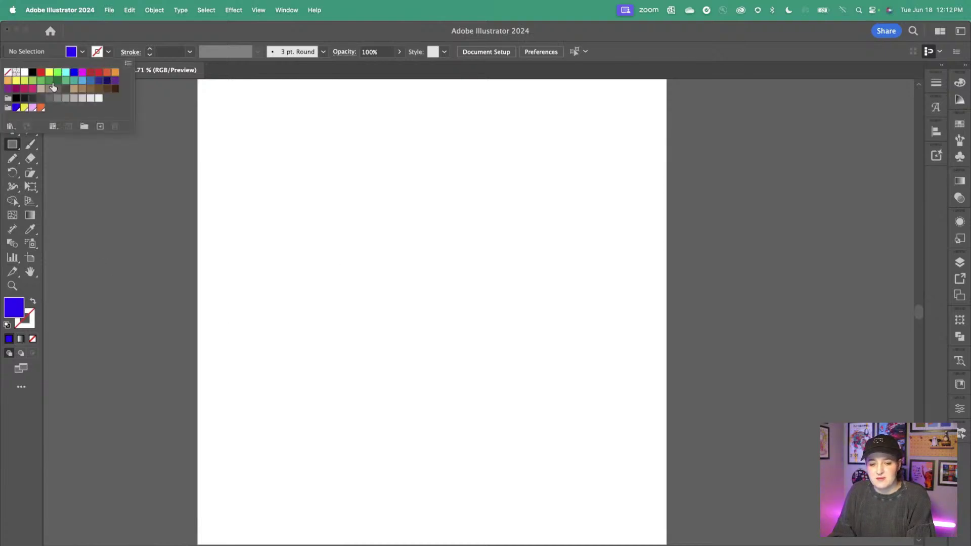
pyautogui.click(34, 107)
pyautogui.click(336, 216)
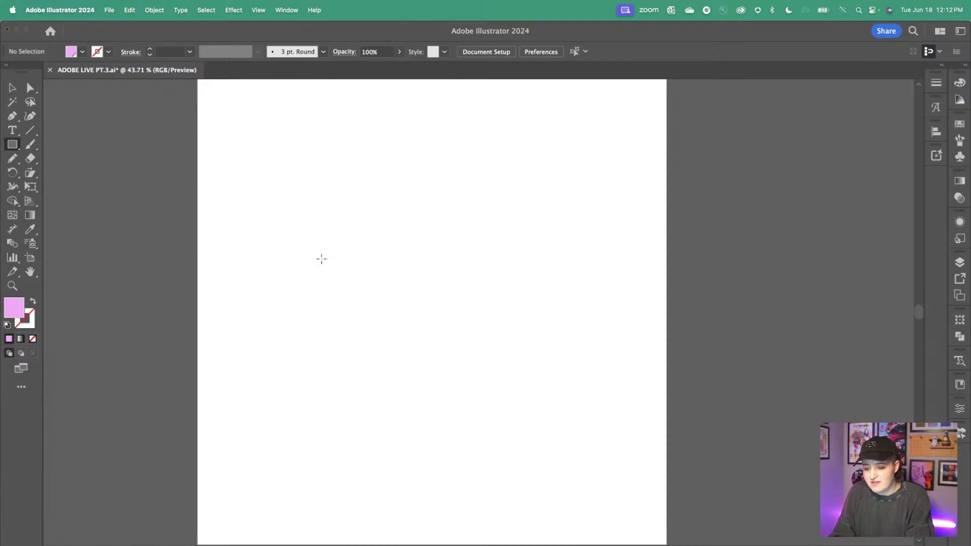
pyautogui.moveTo(320, 258)
pyautogui.mouseDown()
pyautogui.moveTo(394, 372)
pyautogui.moveTo(392, 358)
pyautogui.mouseUp()
pyautogui.scroll(3, 381, 293)
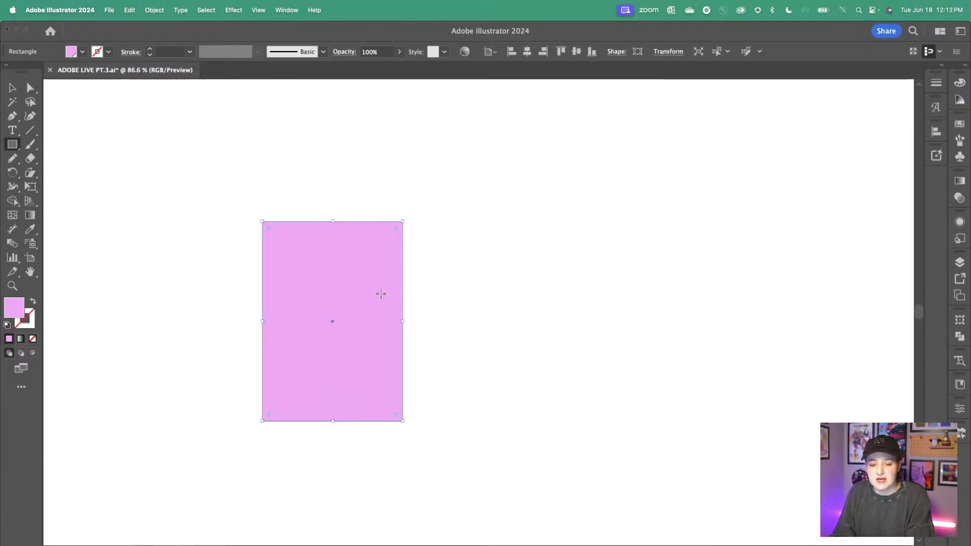
# Step: Draw a 175 px circle over the rectangle's upper end and delete its lowest anchor point to leave a half circle
pyautogui.moveTo(12, 144); pyautogui.dragTo(57, 172)
pyautogui.moveTo(254, 143); pyautogui.dragTo(405, 293)
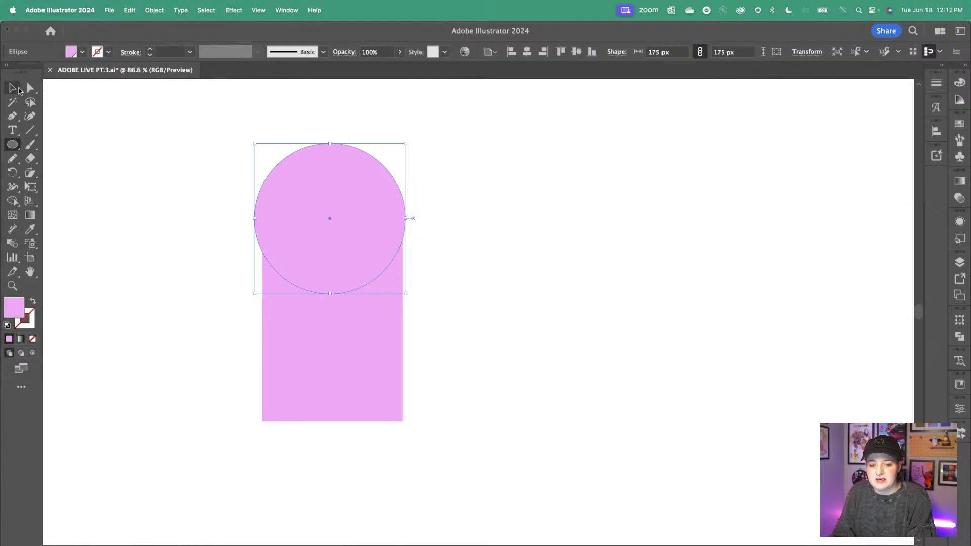
pyautogui.click(30, 87)
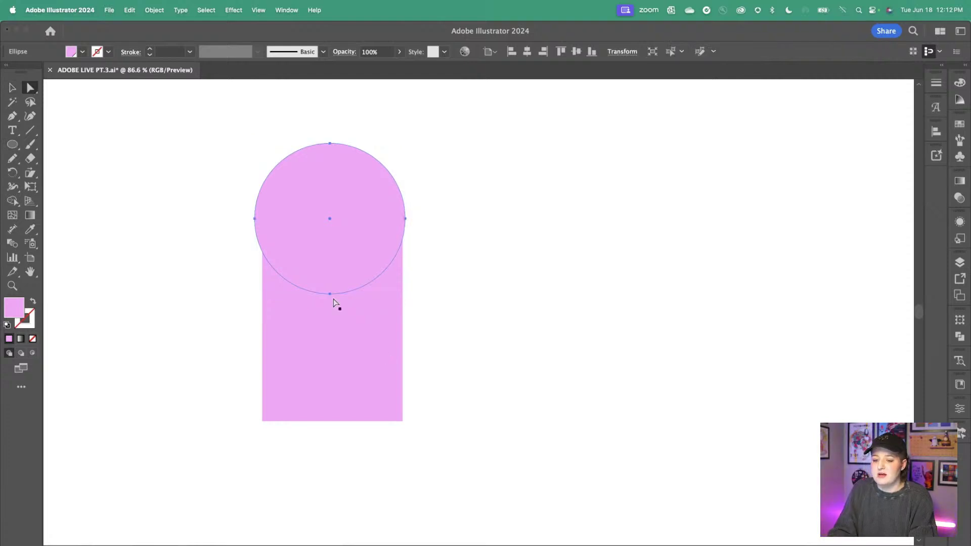
pyautogui.click(334, 299)
pyautogui.press('Delete')
pyautogui.click(18, 90)
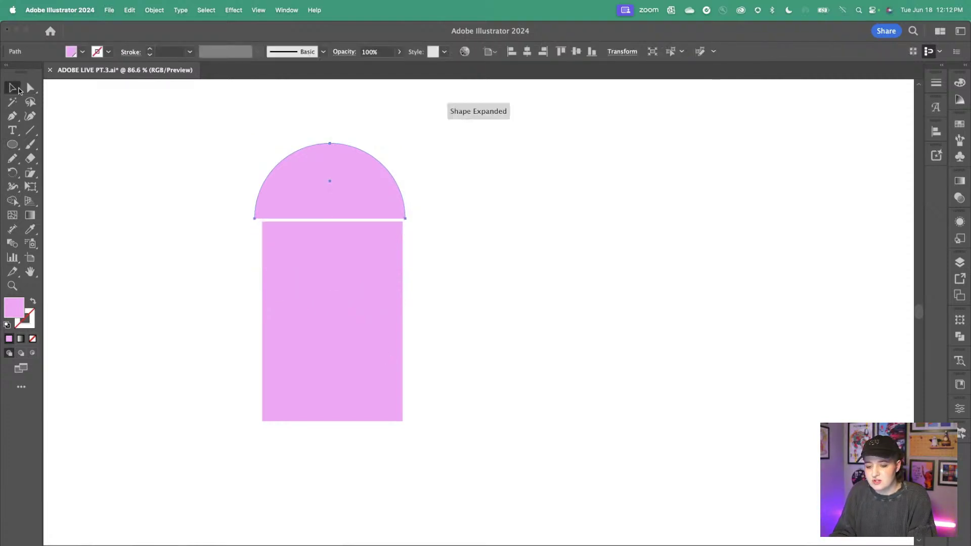
# Step: Scale the half circle proportionally to the rectangle's width and seat it flush on the rectangle's upper edge
pyautogui.scroll(3, 316, 160)
pyautogui.moveTo(317, 160); pyautogui.dragTo(327, 163)
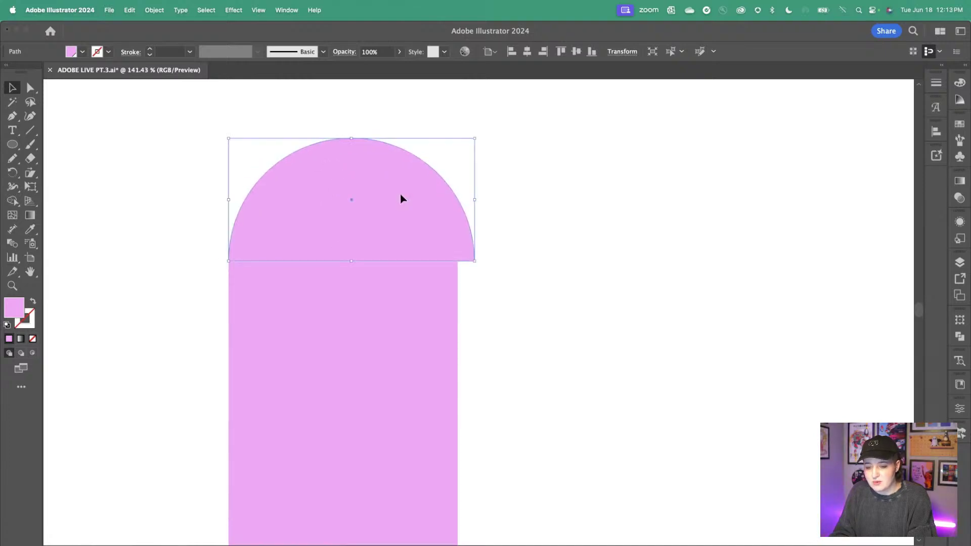
pyautogui.moveTo(401, 196); pyautogui.dragTo(401, 196)
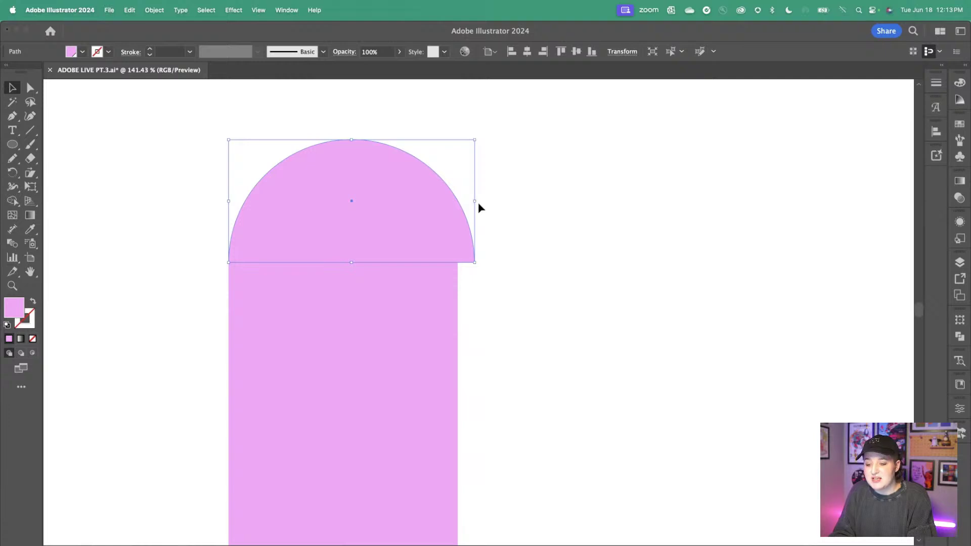
pyautogui.moveTo(475, 202); pyautogui.dragTo(458, 206)
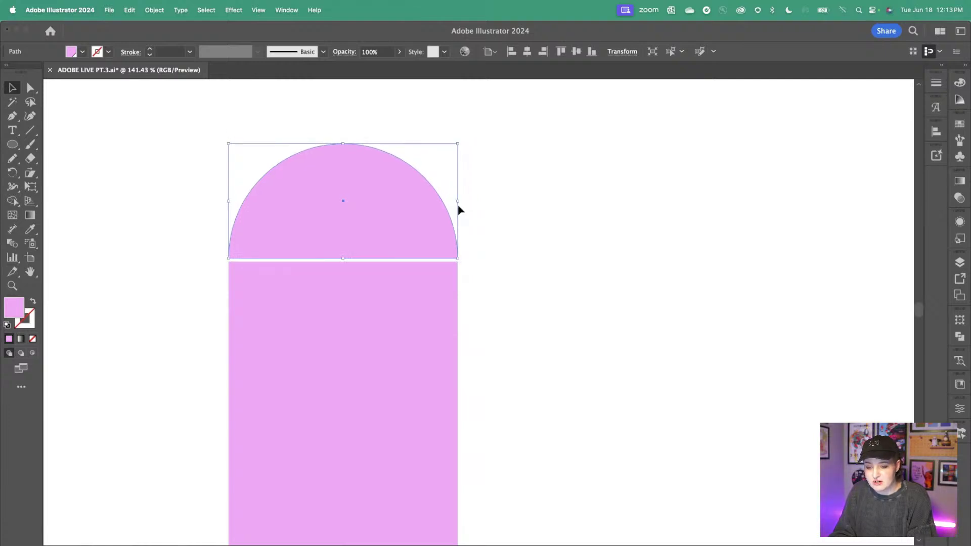
pyautogui.moveTo(399, 206); pyautogui.dragTo(400, 212)
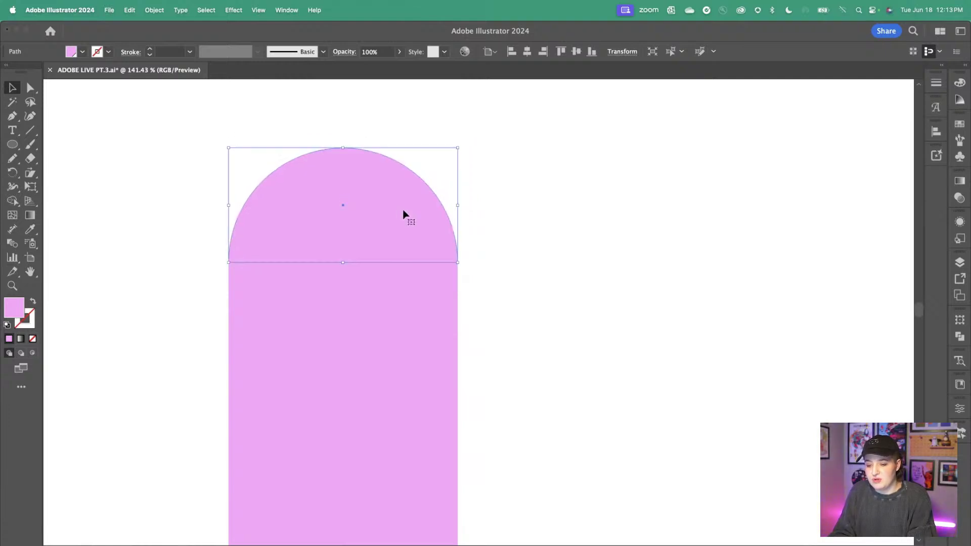
# Step: Rotate the half circle and rectangle together 45° counterclockwise, and place a copy of the half circle over the rectangle's upper right side
pyautogui.scroll(-4, 506, 232)
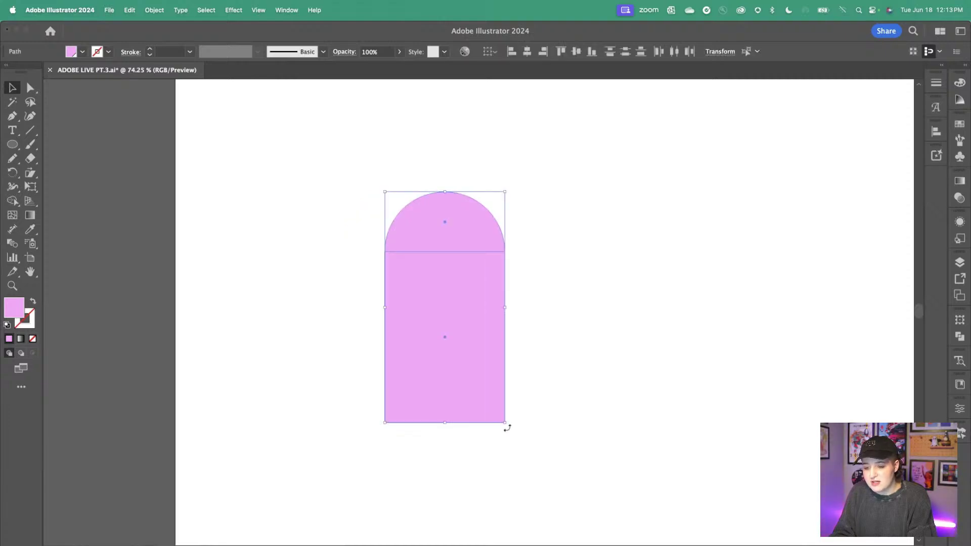
pyautogui.moveTo(506, 428); pyautogui.dragTo(542, 380)
pyautogui.click(593, 245)
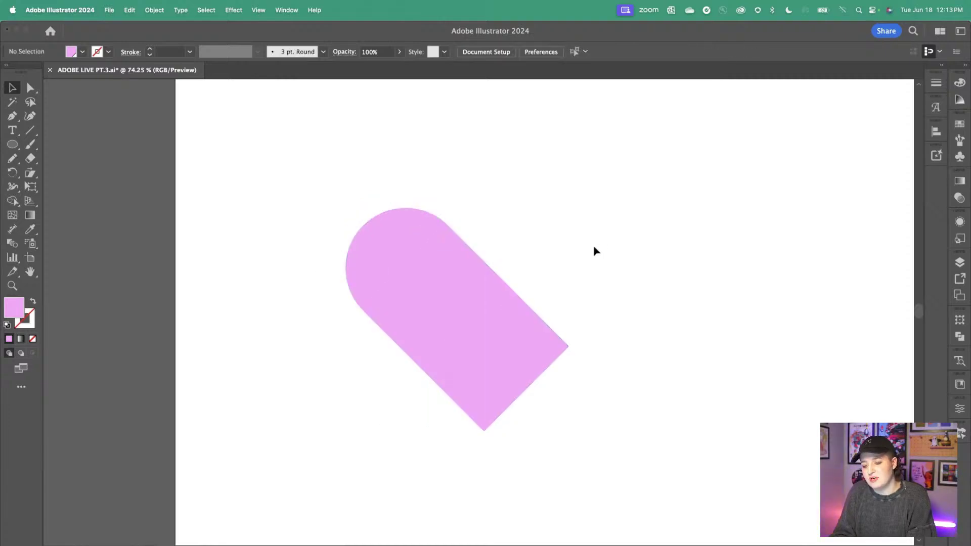
pyautogui.moveTo(393, 247); pyautogui.dragTo(537, 260)
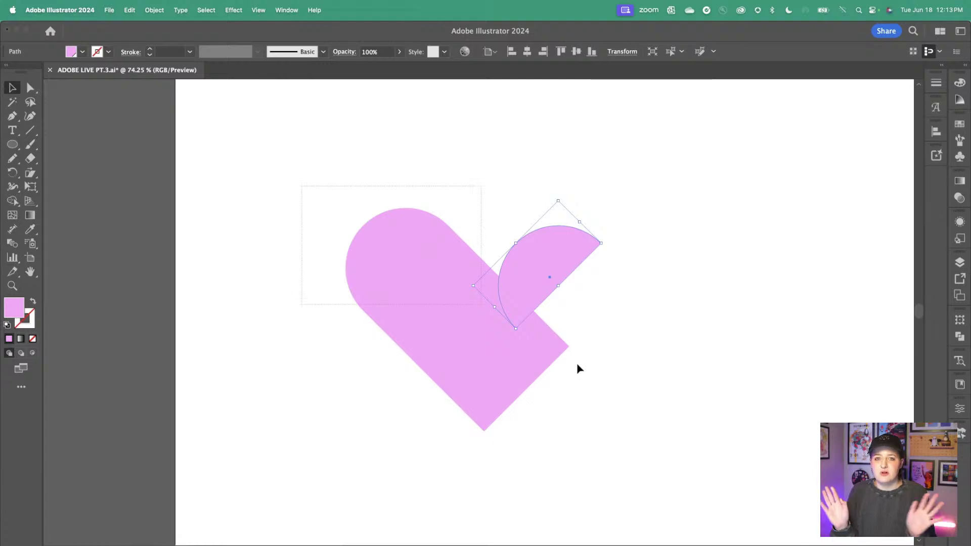
# Step: Delete all the trial heart shapes from the artboard
pyautogui.press('super+a')
pyautogui.press('Delete')
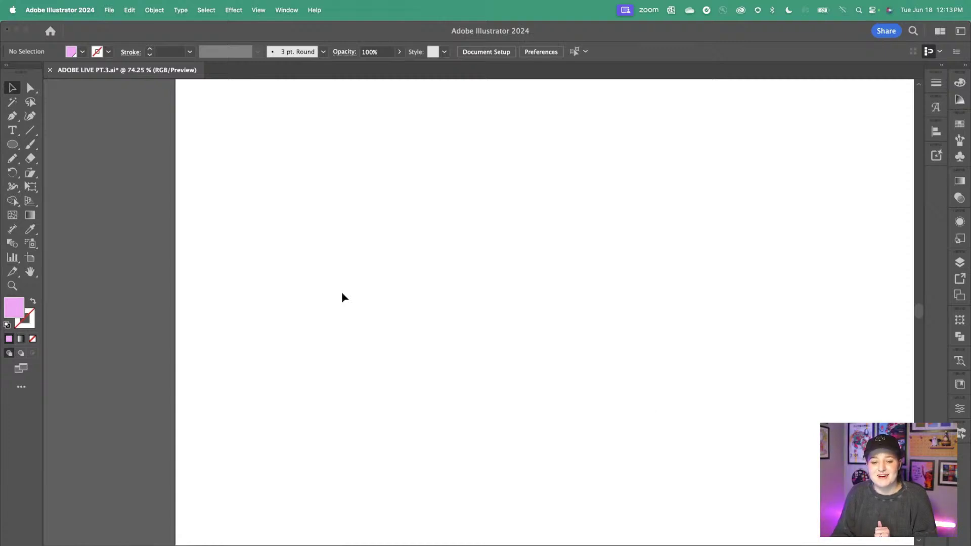
# Step: Set the drawing defaults to no fill and a light pink 2 pt stroke
pyautogui.hscroll(-2, 230, 212)
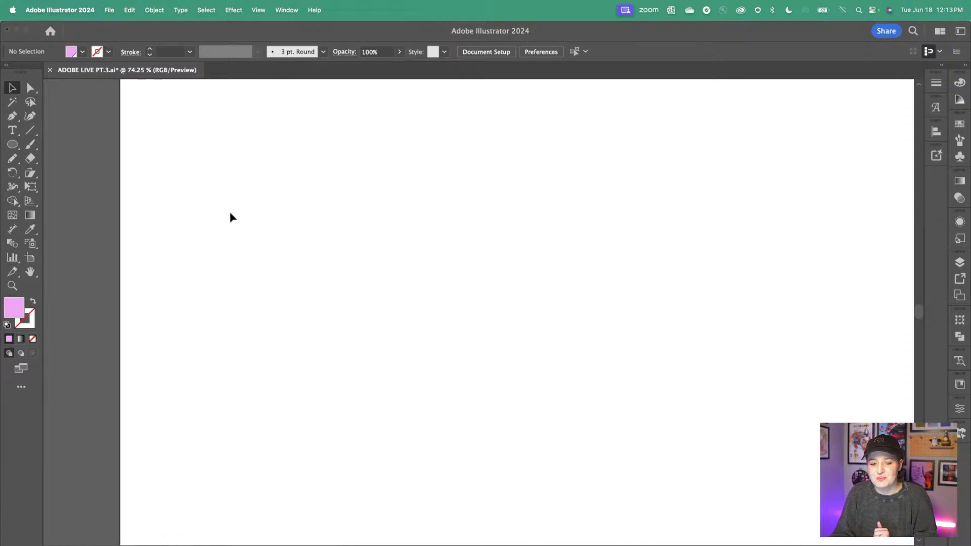
pyautogui.click(66, 52)
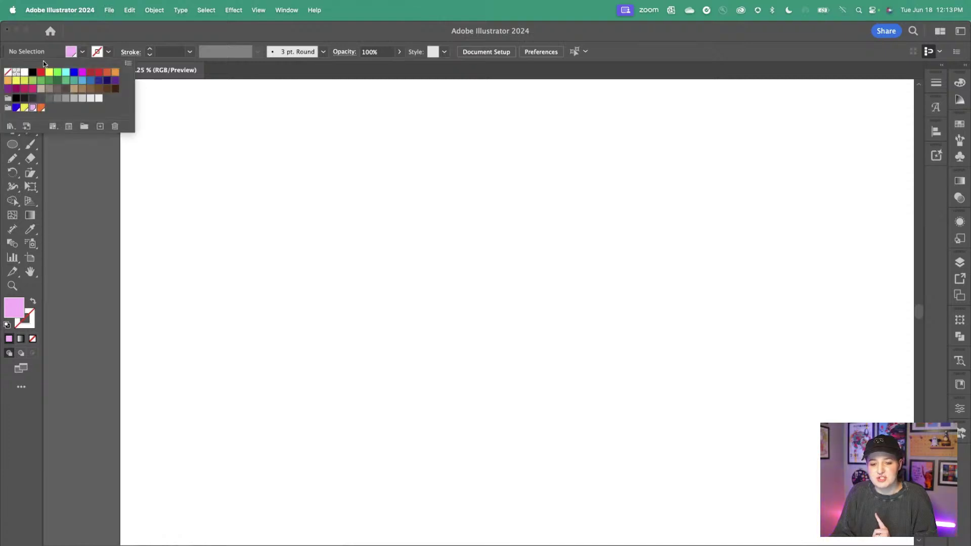
pyautogui.click(9, 73)
pyautogui.click(71, 51)
pyautogui.click(71, 52)
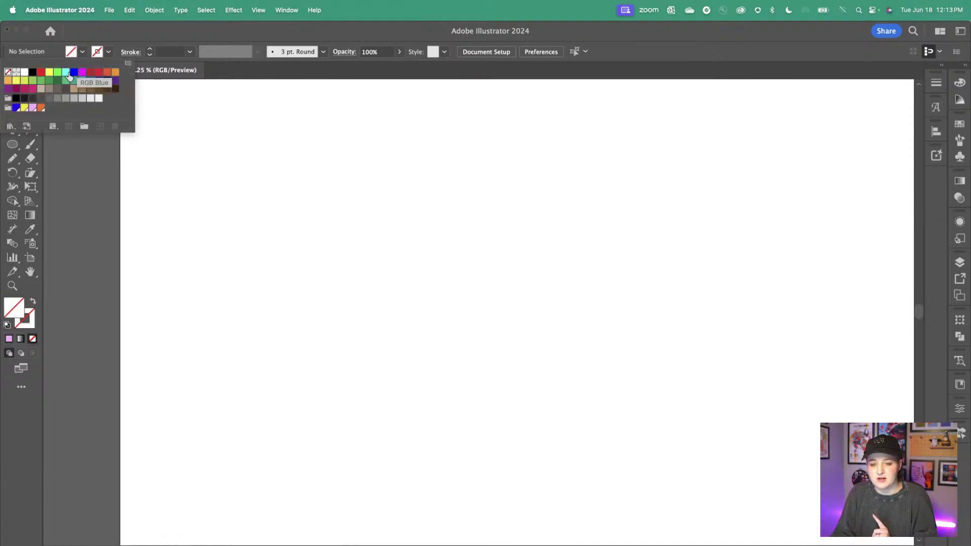
pyautogui.click(28, 108)
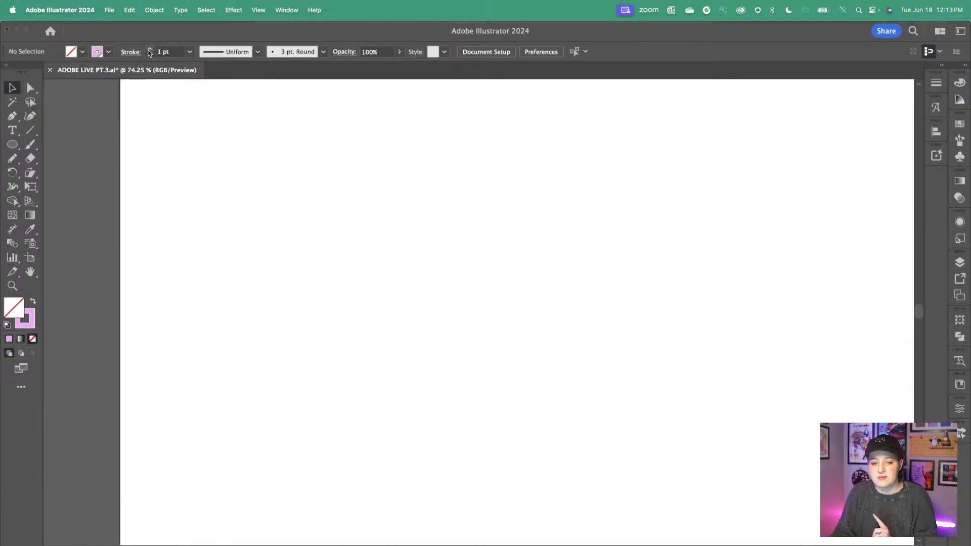
# Step: Draw a small open V about 32 px wide with the Pen tool, using two straight diagonal segments, and deselect it
pyautogui.click(12, 116)
pyautogui.hscroll(3, 486, 286)
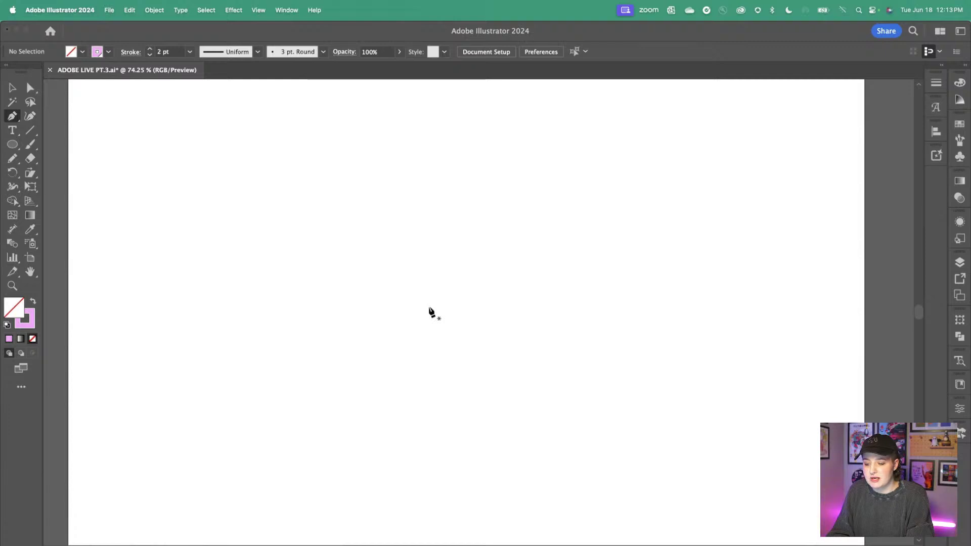
pyautogui.scroll(3, 430, 312)
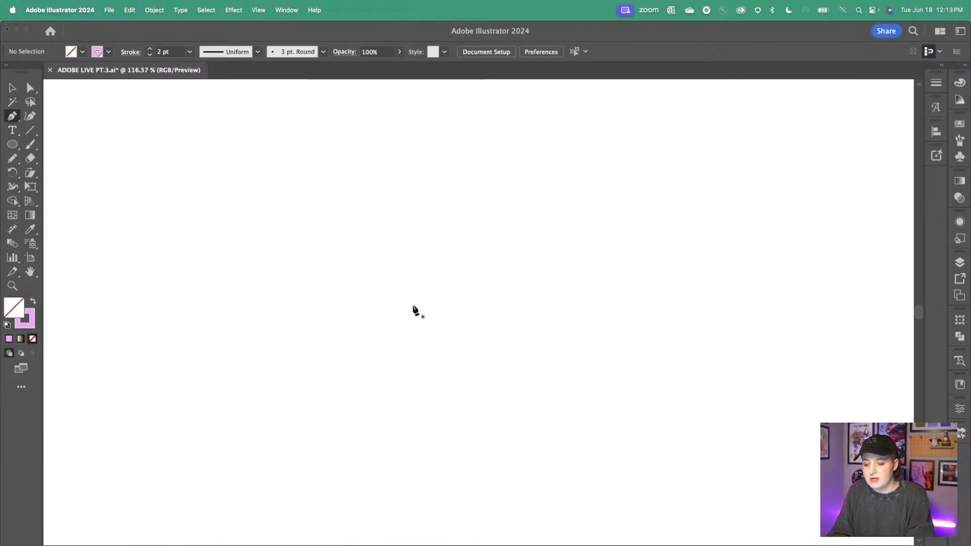
pyautogui.click(414, 303)
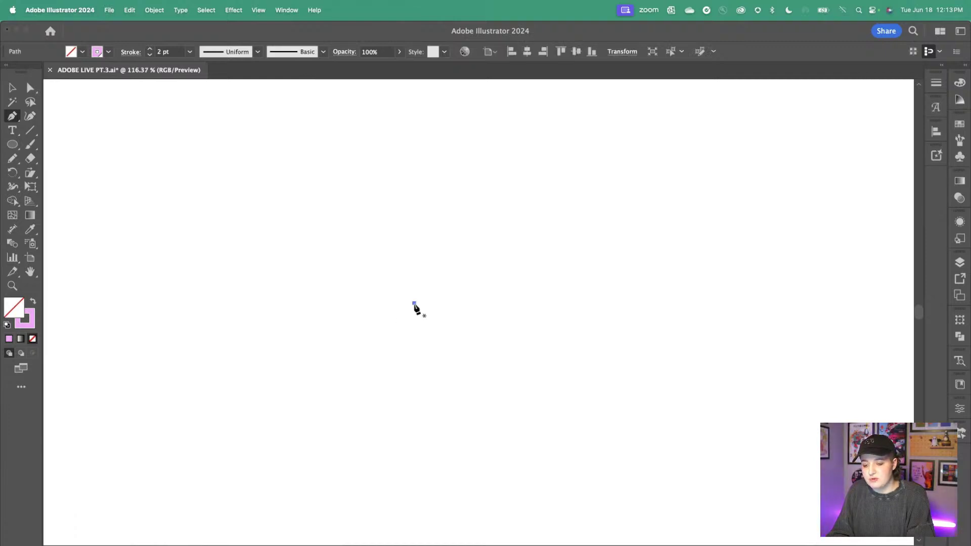
pyautogui.click(434, 323)
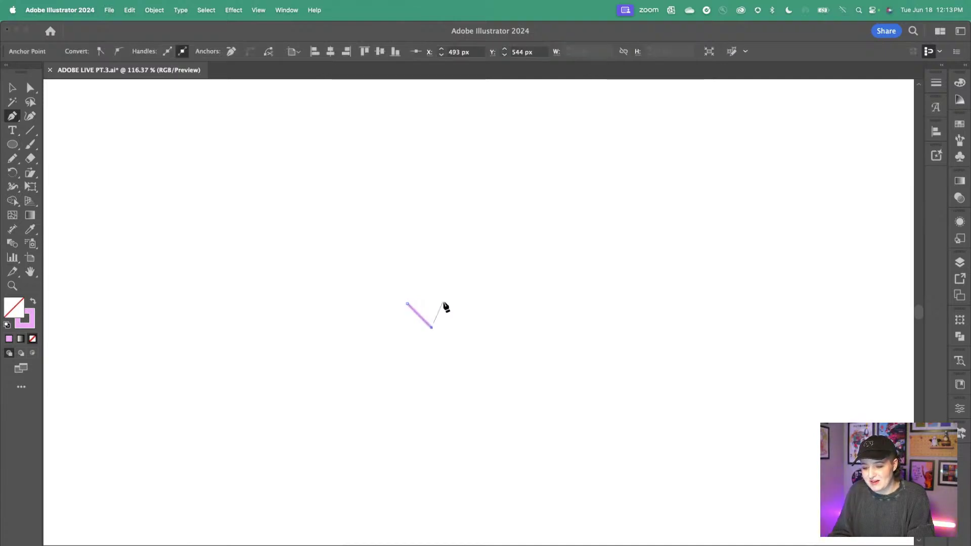
pyautogui.scroll(2, 443, 306)
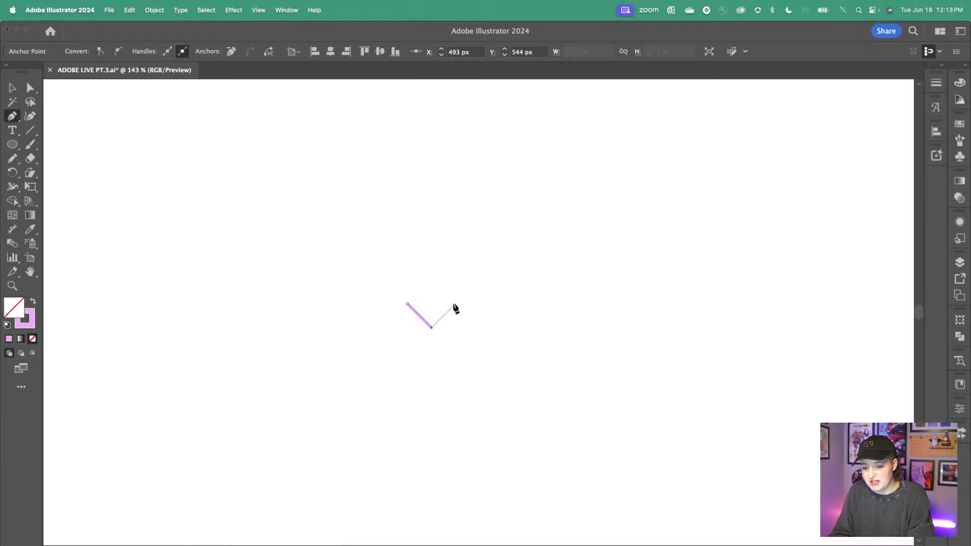
pyautogui.click(454, 306)
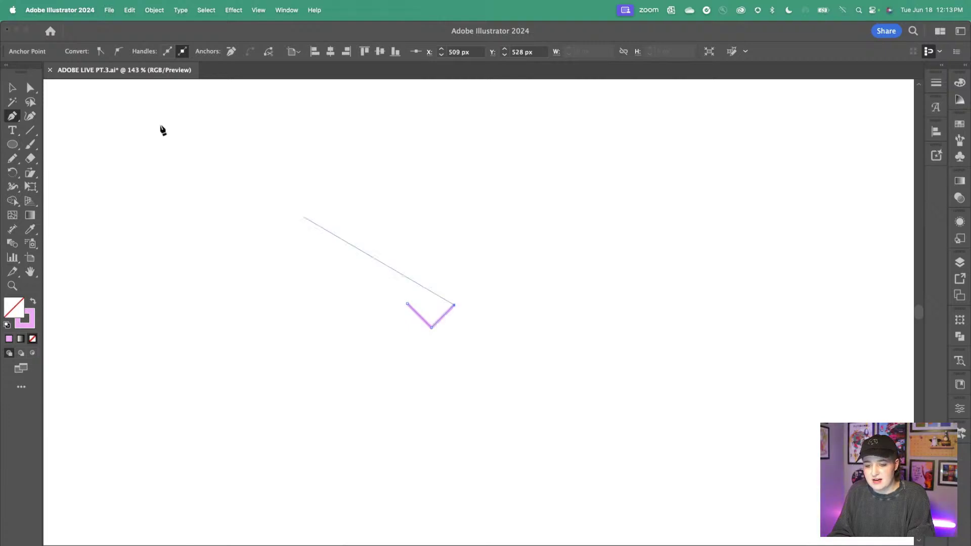
pyautogui.click(13, 88)
pyautogui.click(201, 267)
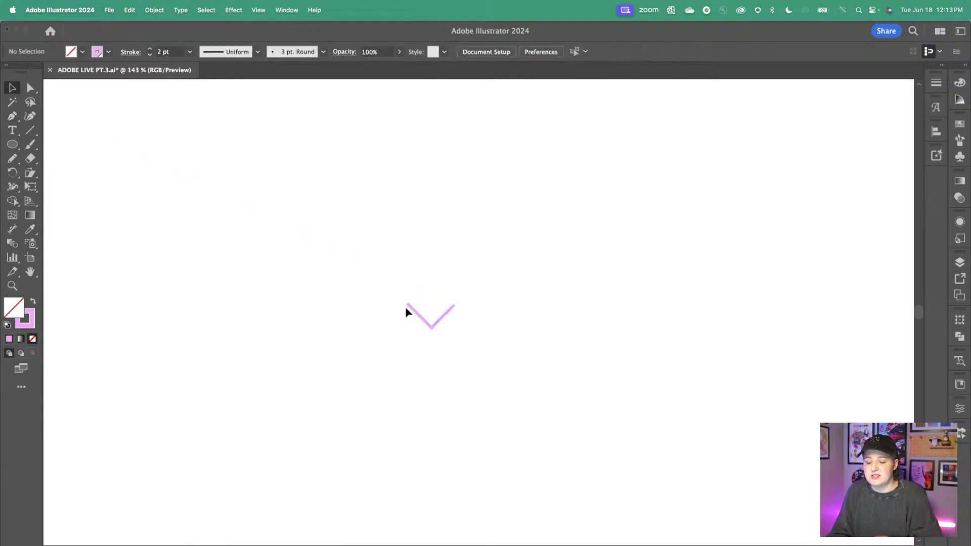
# Step: Select the V path, show its full stroke options and raise the stroke weight to 17 pt
pyautogui.moveTo(390, 269); pyautogui.dragTo(463, 348)
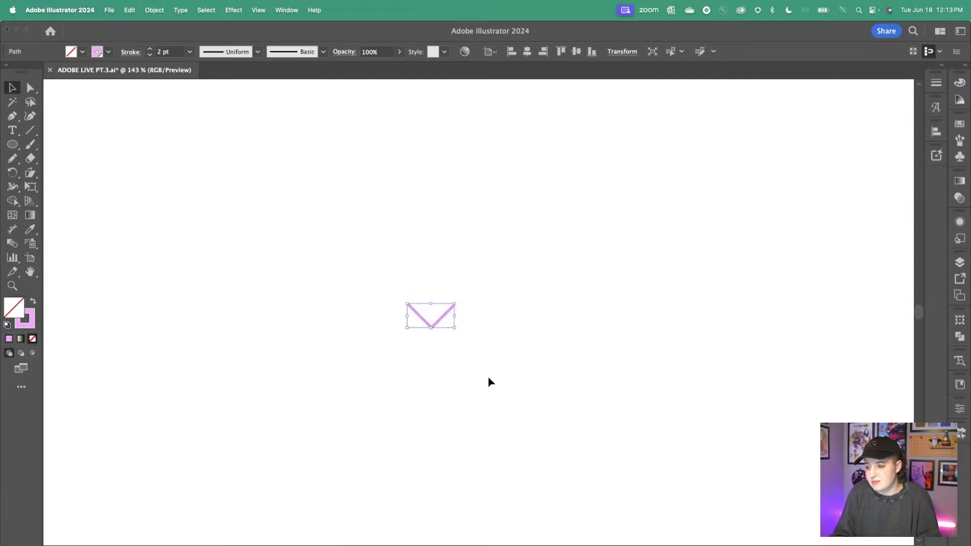
pyautogui.click(936, 83)
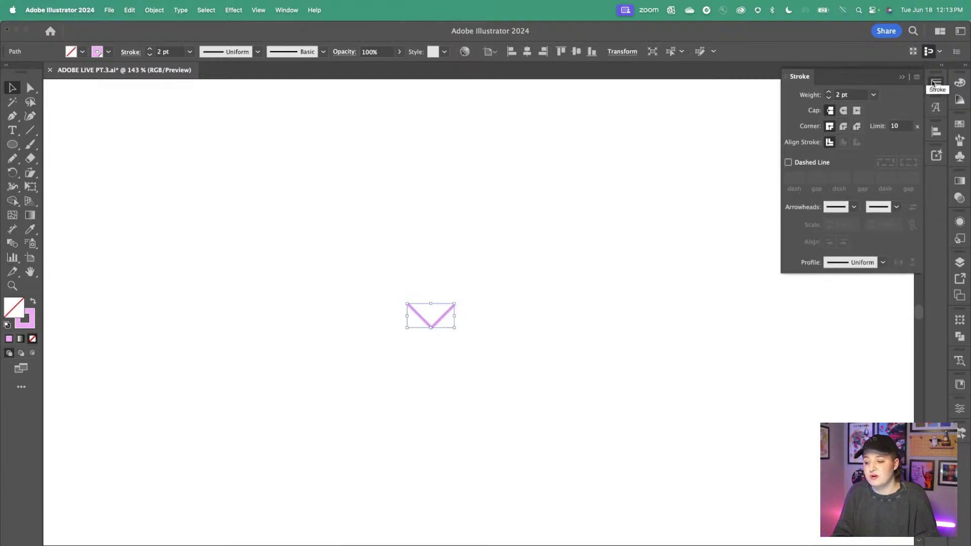
pyautogui.click(454, 360)
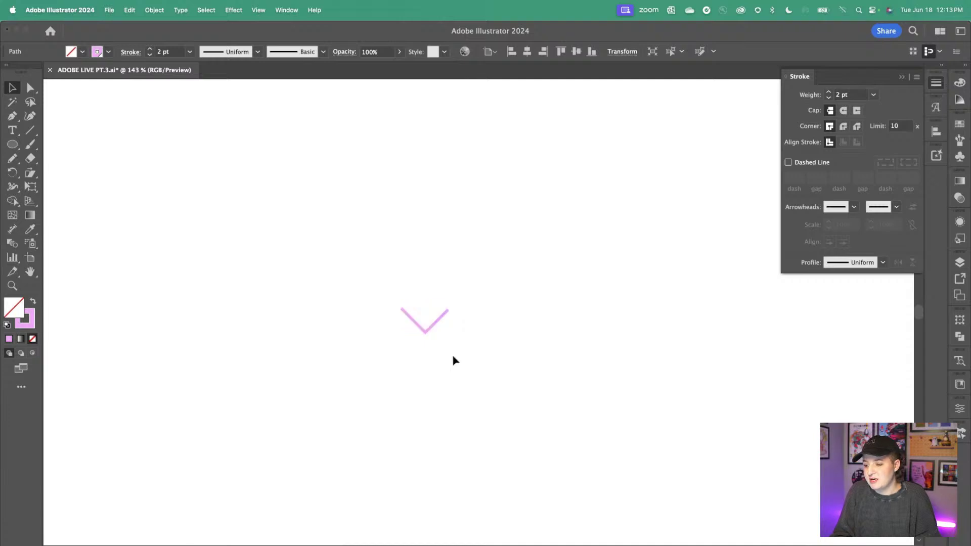
pyautogui.press('super+z')
pyautogui.click(827, 92)
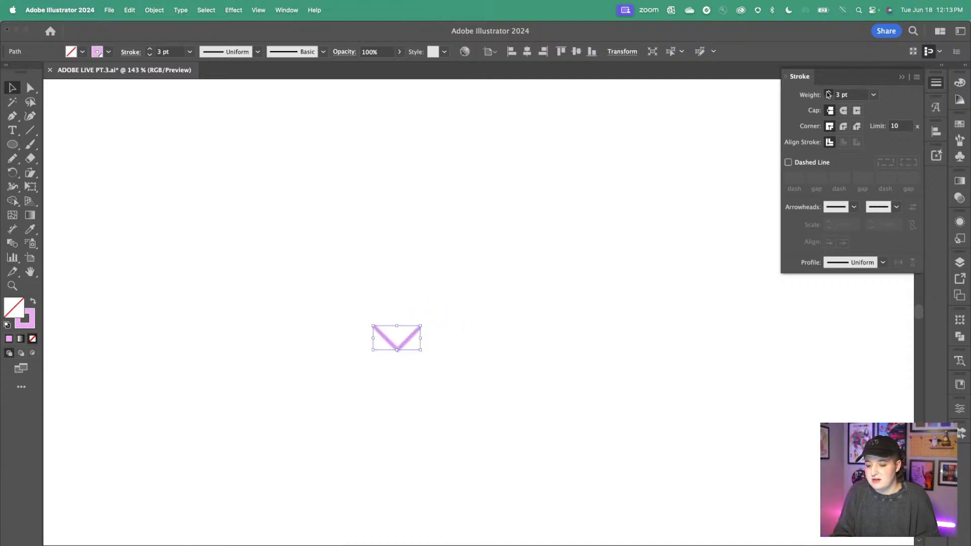
pyautogui.click(828, 92)
pyautogui.click(827, 92)
pyautogui.click(828, 92)
pyautogui.click(828, 93)
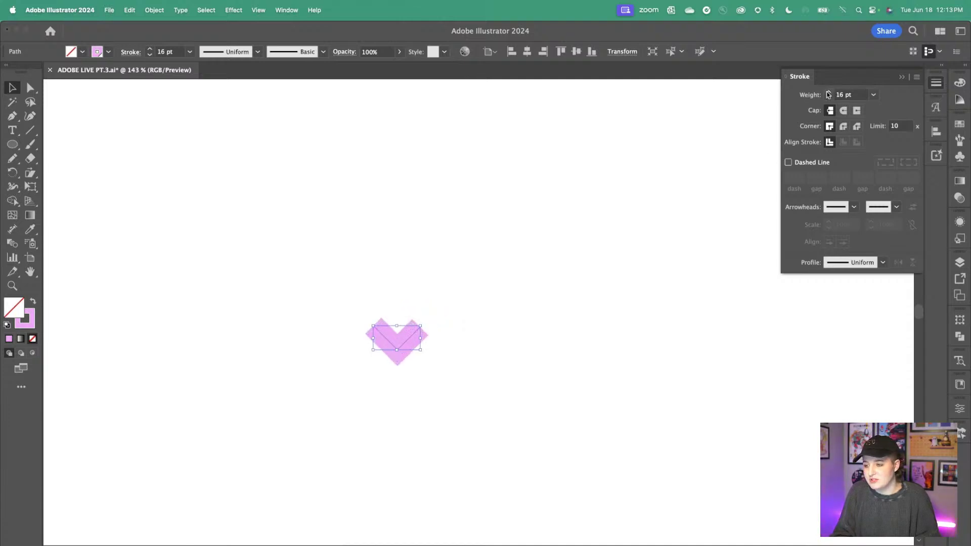
pyautogui.click(828, 92)
pyautogui.click(828, 93)
# Step: Increase the V path's stroke weight to 21 pt and give it round caps
pyautogui.scroll(5, 363, 314)
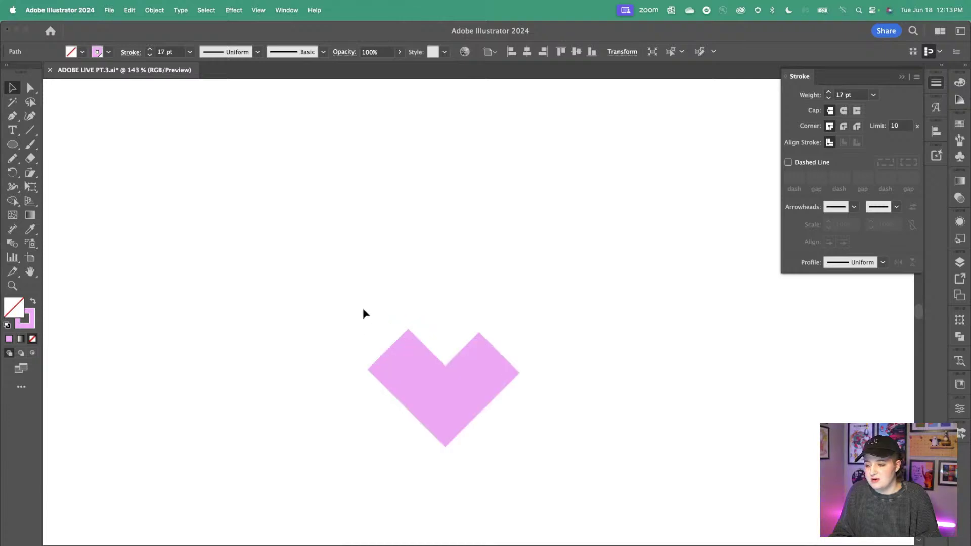
pyautogui.click(828, 93)
pyautogui.click(829, 93)
pyautogui.click(829, 93)
pyautogui.click(829, 93)
pyautogui.click(844, 110)
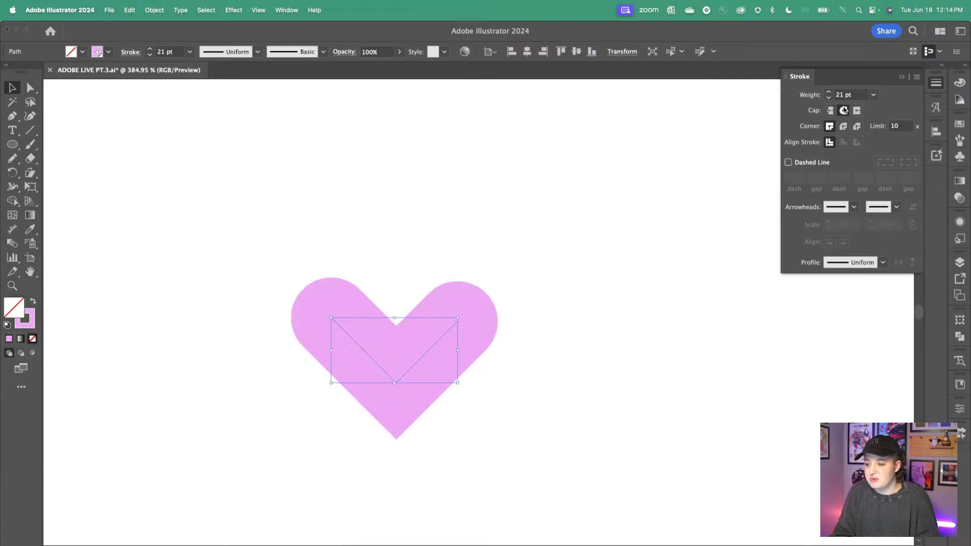
# Step: Thicken the V path's stroke to 41 pt for a fuller heart
pyautogui.click(829, 92)
pyautogui.click(828, 92)
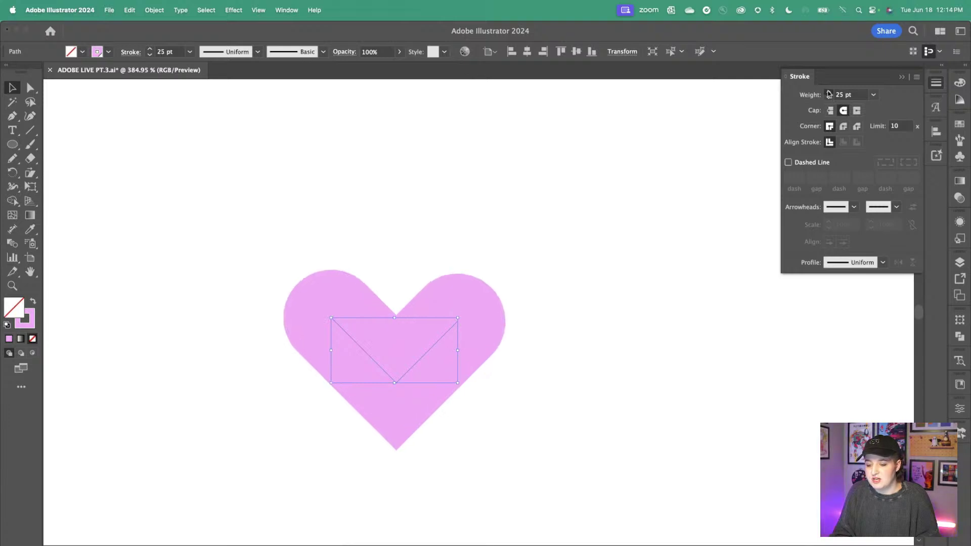
pyautogui.click(829, 93)
pyautogui.click(829, 92)
pyautogui.click(829, 93)
pyautogui.click(828, 93)
pyautogui.click(828, 92)
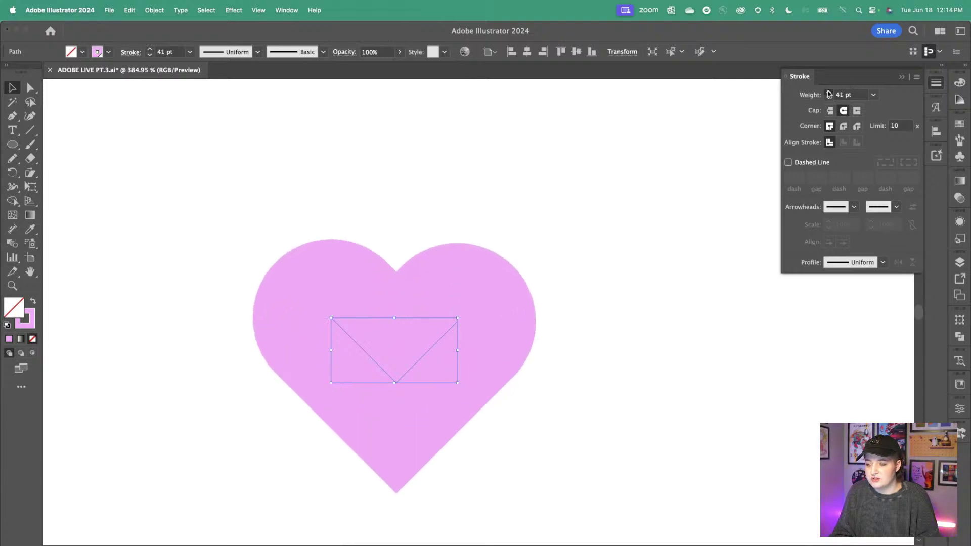
# Step: Set the V path's stroke weight to 40 pt and move the resulting heart slightly higher on the artboard
pyautogui.click(829, 93)
pyautogui.click(828, 93)
pyautogui.click(829, 98)
pyautogui.click(828, 98)
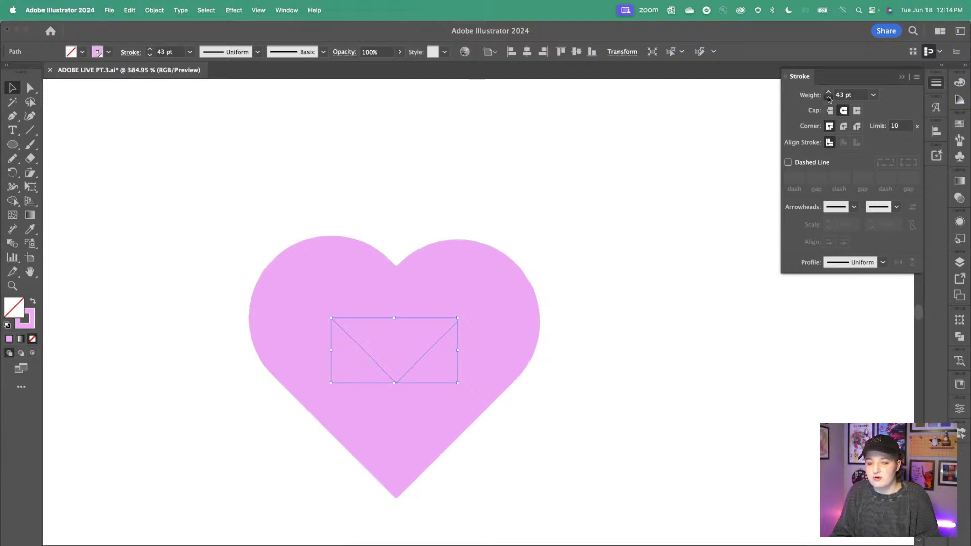
pyautogui.click(829, 98)
pyautogui.click(829, 98)
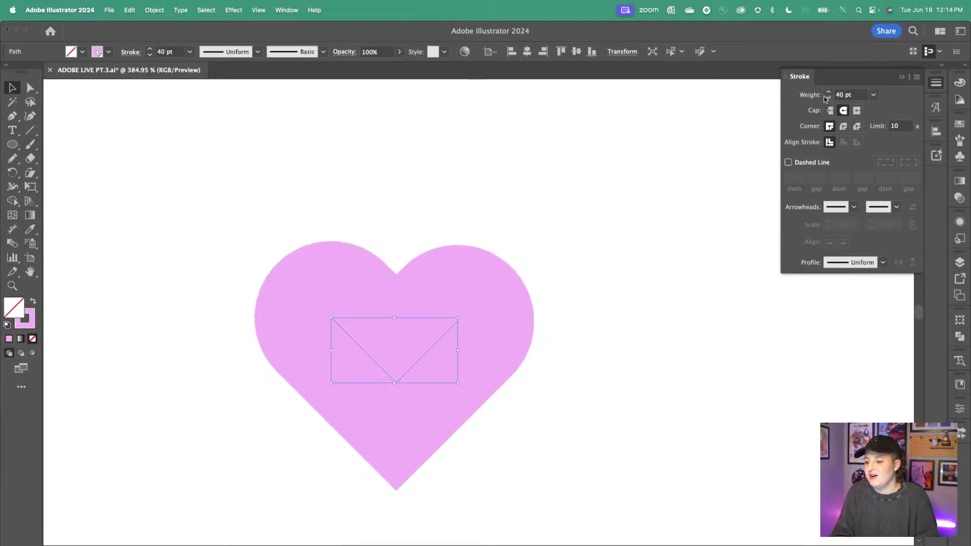
pyautogui.click(903, 77)
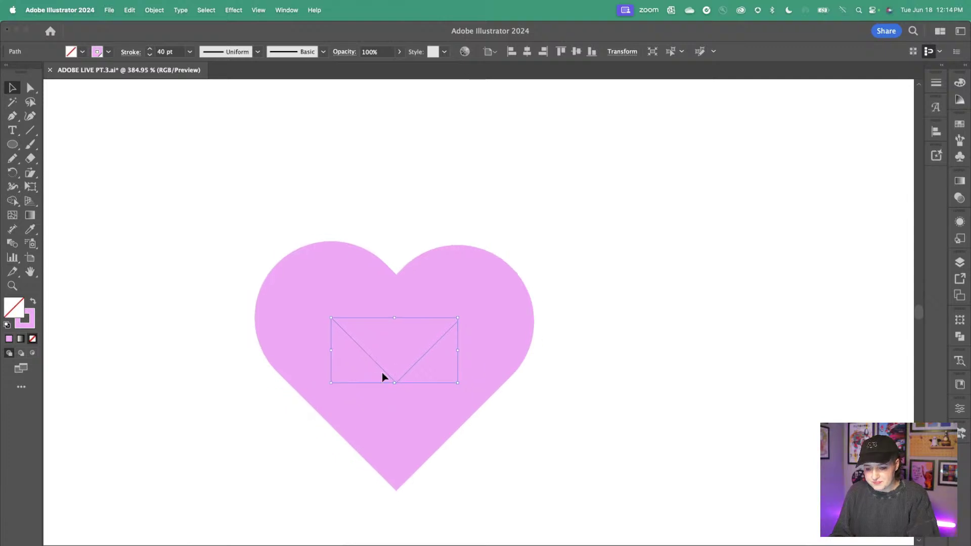
pyautogui.moveTo(382, 373); pyautogui.dragTo(392, 324)
pyautogui.click(648, 373)
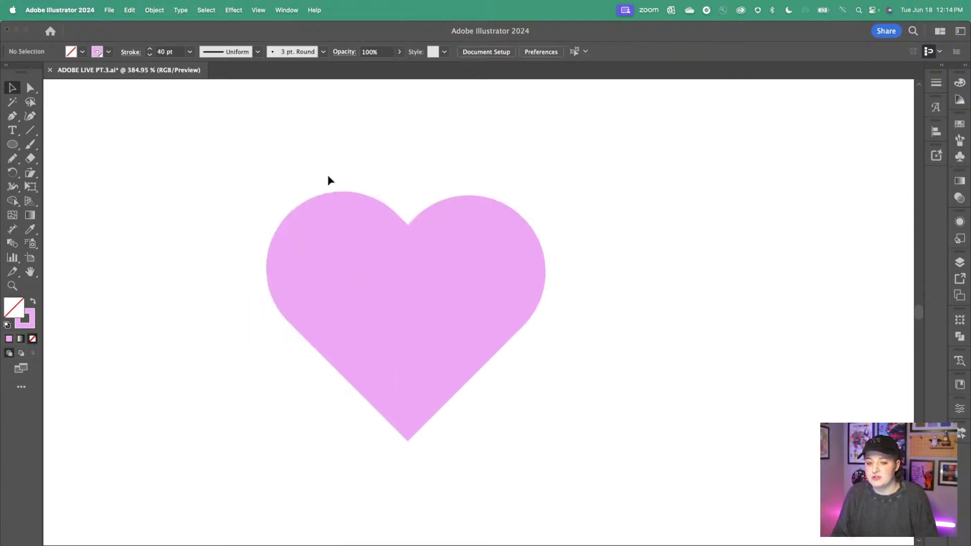
# Step: Expand the heart's fill and stroke into a filled shape, then shift it slightly up and to the left
pyautogui.press('super+z')
pyautogui.click(154, 11)
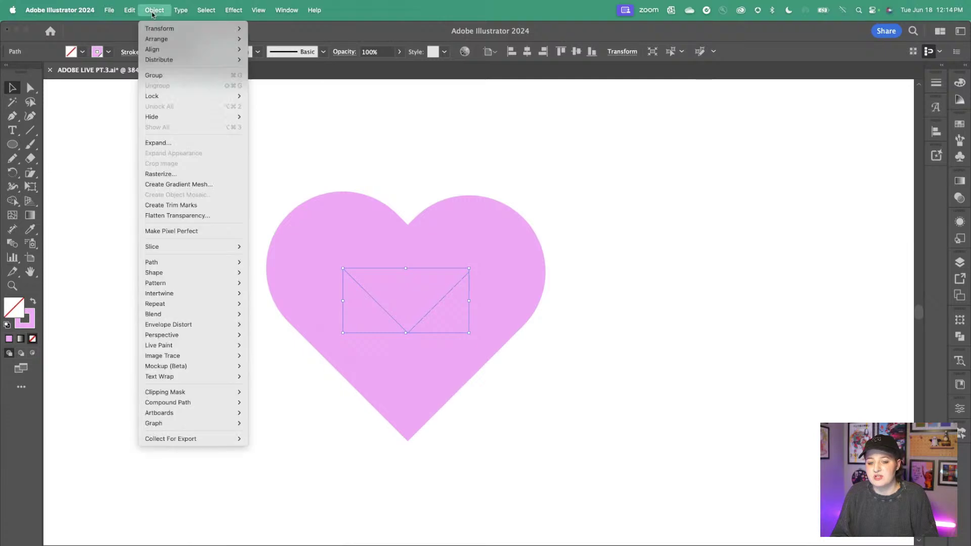
pyautogui.click(162, 146)
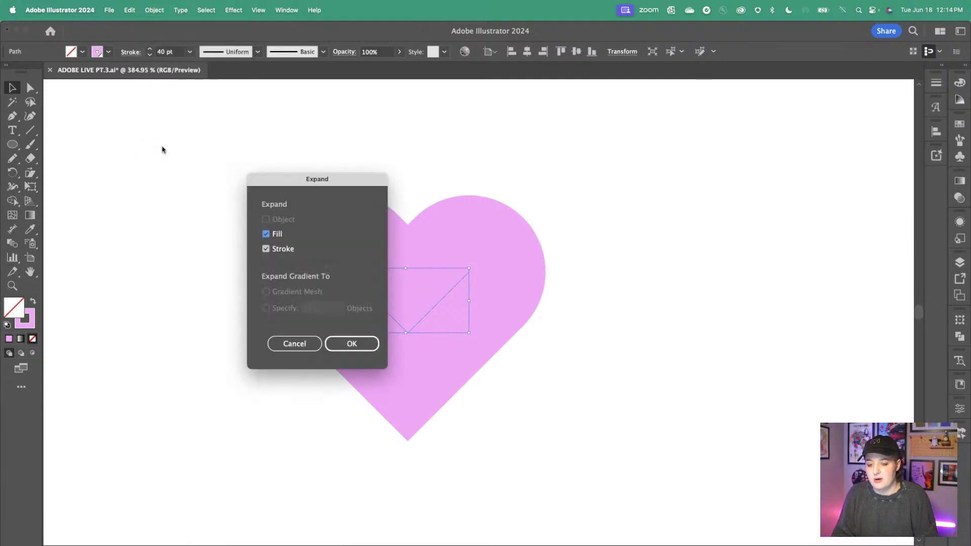
pyautogui.click(344, 350)
pyautogui.click(653, 258)
pyautogui.moveTo(433, 293); pyautogui.dragTo(412, 271)
pyautogui.click(614, 277)
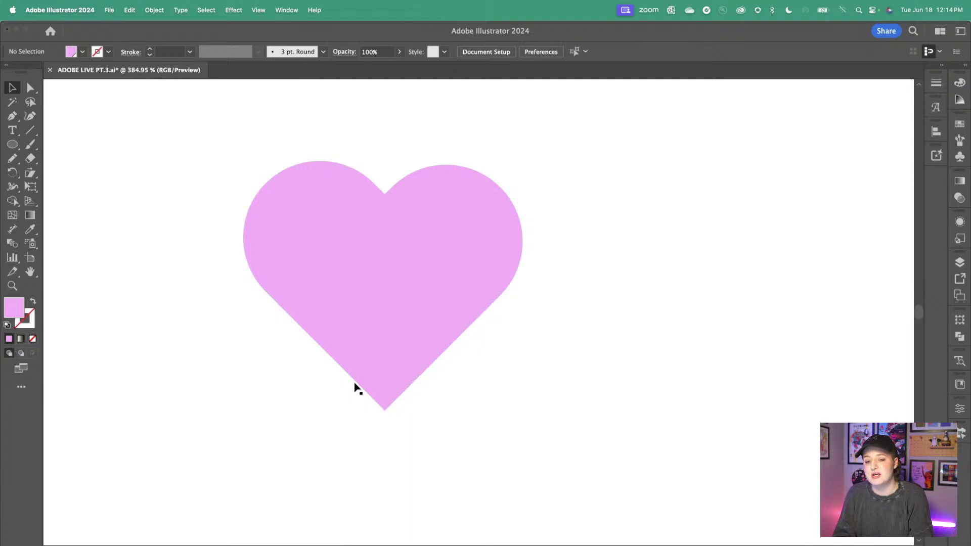
pyautogui.click(407, 351)
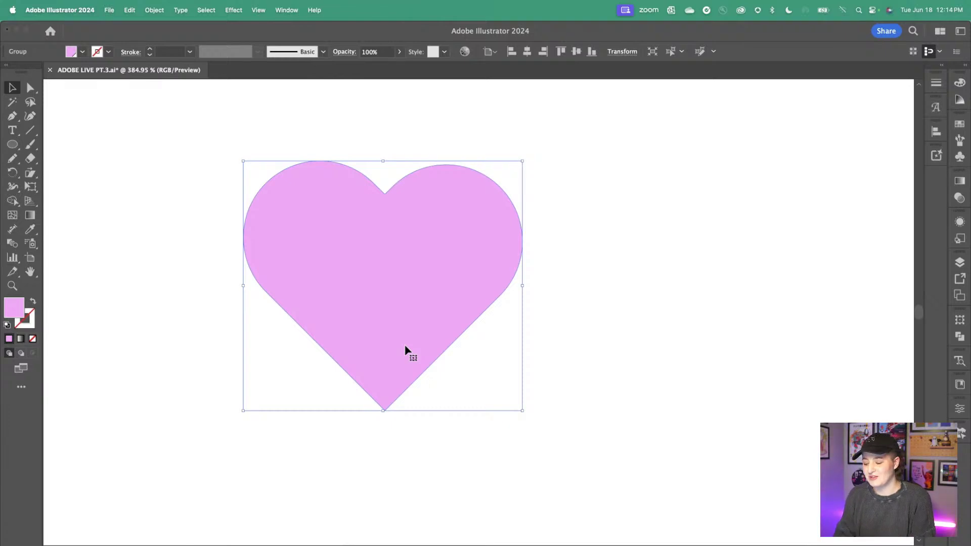
pyautogui.click(547, 384)
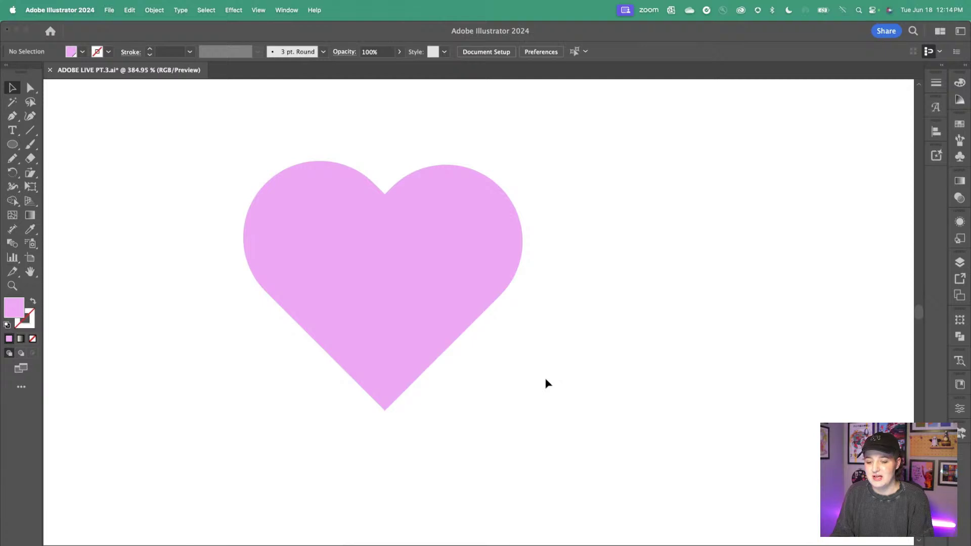
# Step: Examine the overlapping yellow offset outlines behind the NICE lettering on the SHAPEBUILDER artboard
pyautogui.hscroll(-10, 540, 383)
pyautogui.scroll(-2, 539, 383)
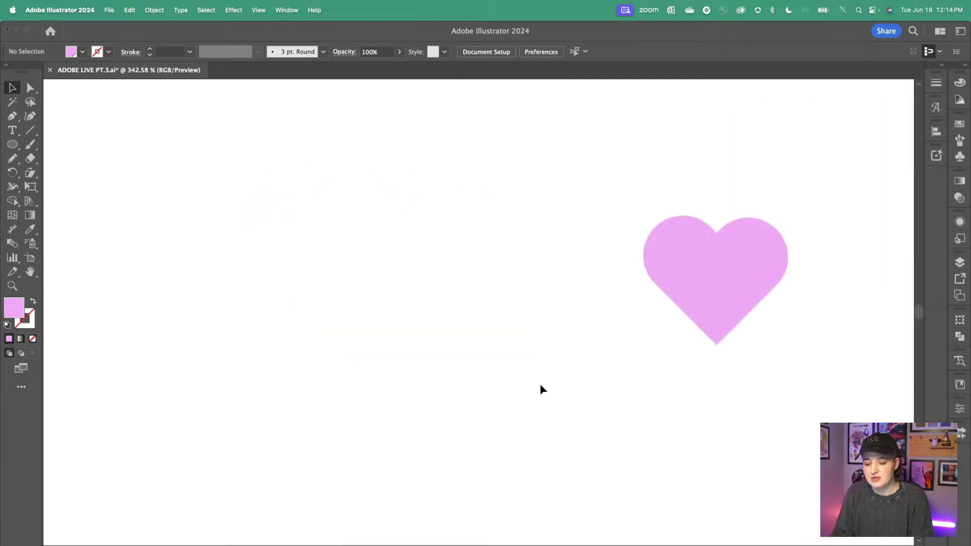
pyautogui.scroll(-10, 540, 385)
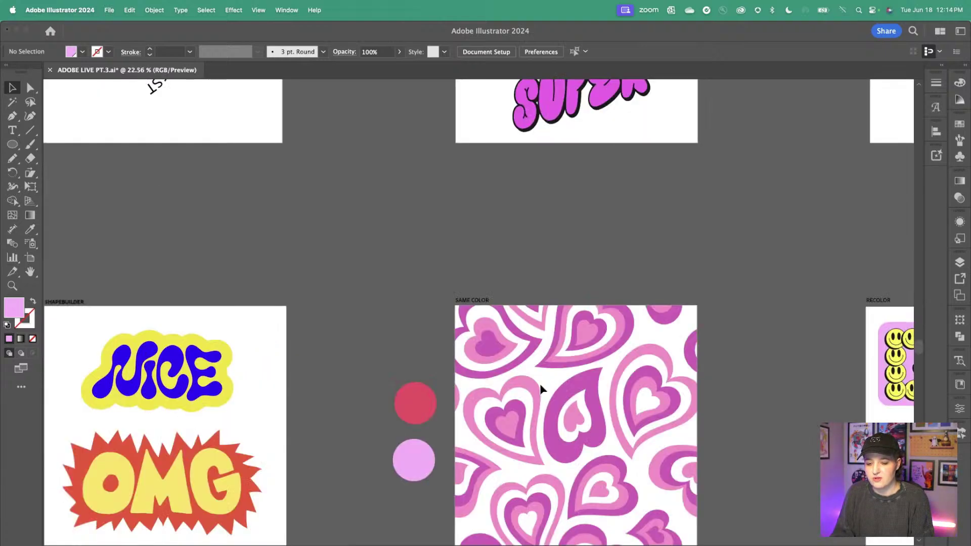
pyautogui.hscroll(-5, 540, 386)
pyautogui.scroll(-2, 540, 386)
pyautogui.scroll(3, 540, 386)
pyautogui.click(449, 408)
pyautogui.hscroll(-2, 449, 411)
pyautogui.scroll(2, 448, 410)
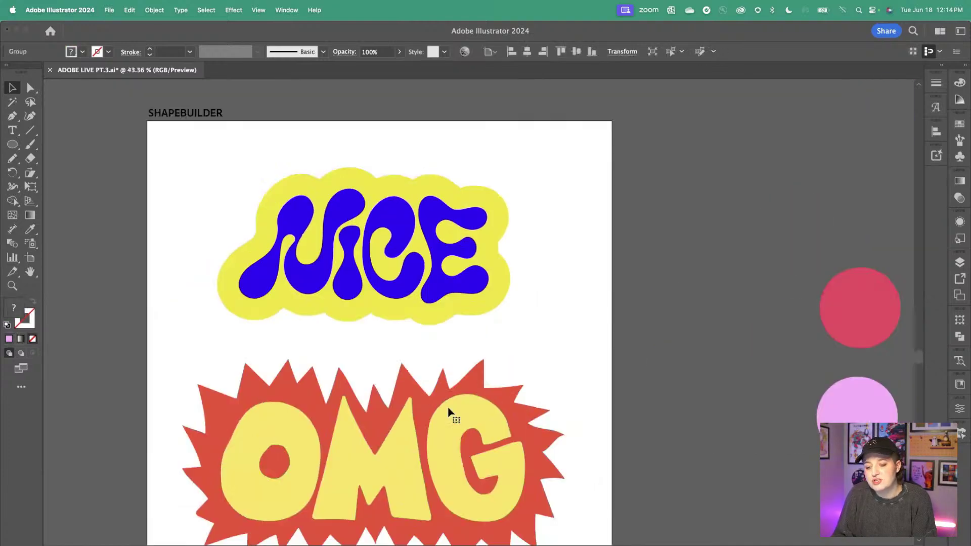
pyautogui.scroll(1, 449, 411)
pyautogui.hscroll(-1, 449, 411)
pyautogui.click(381, 275)
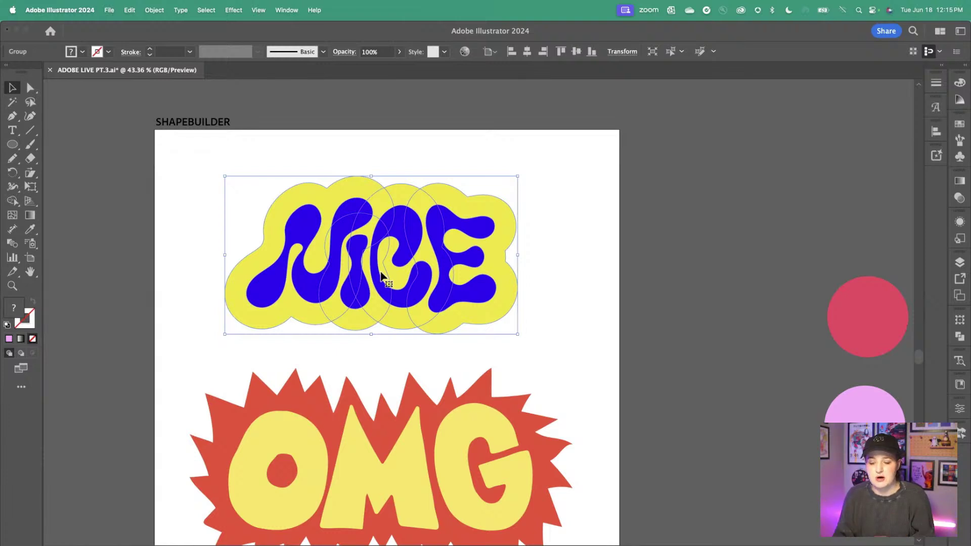
pyautogui.scroll(3, 380, 274)
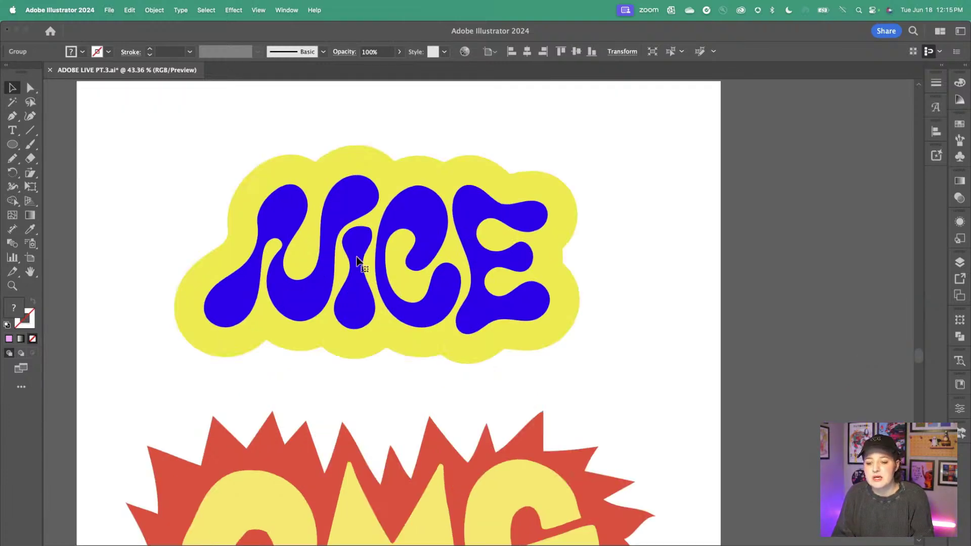
pyautogui.hscroll(-2, 356, 256)
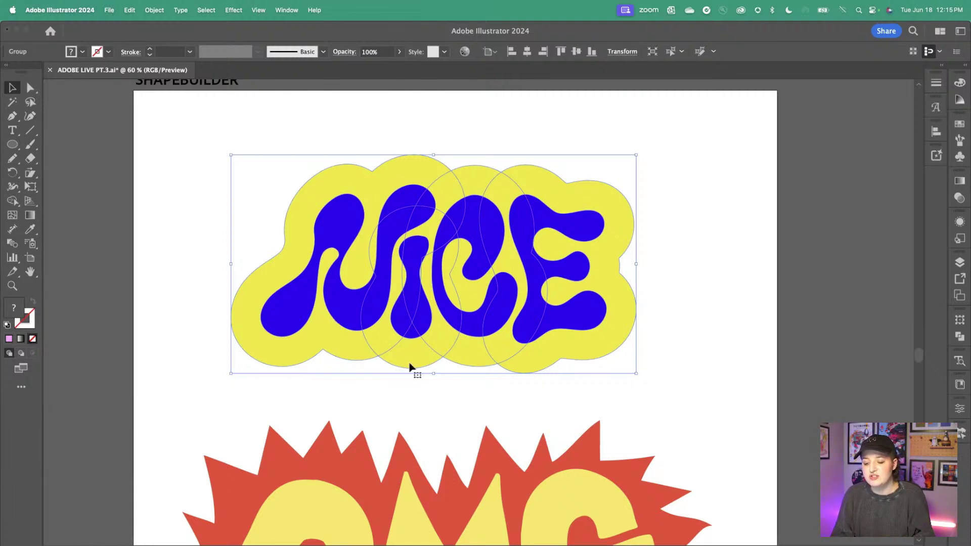
pyautogui.click(184, 249)
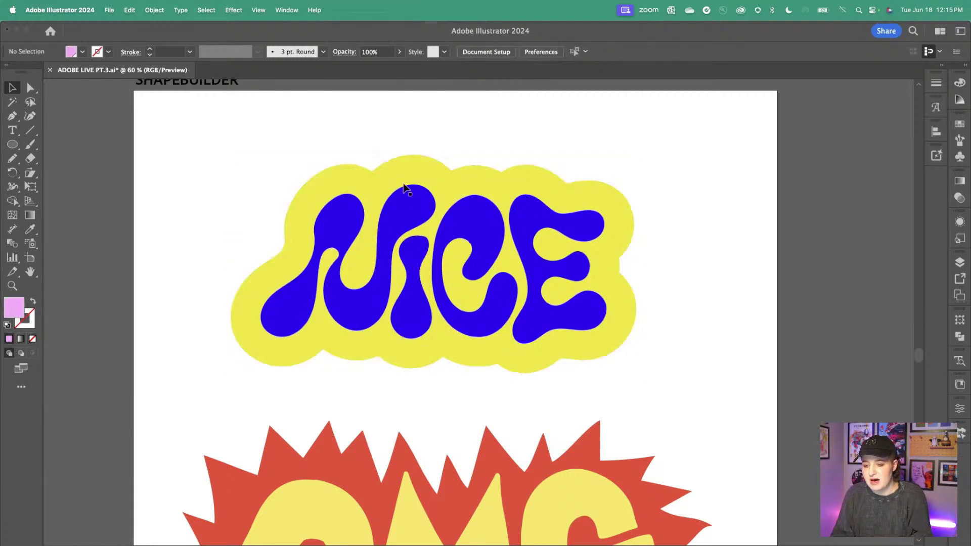
# Step: Isolate the NICE group, try moving the N's yellow outline to the left, and undo the move
pyautogui.click(370, 182)
pyautogui.doubleClick(371, 182)
pyautogui.click(371, 183)
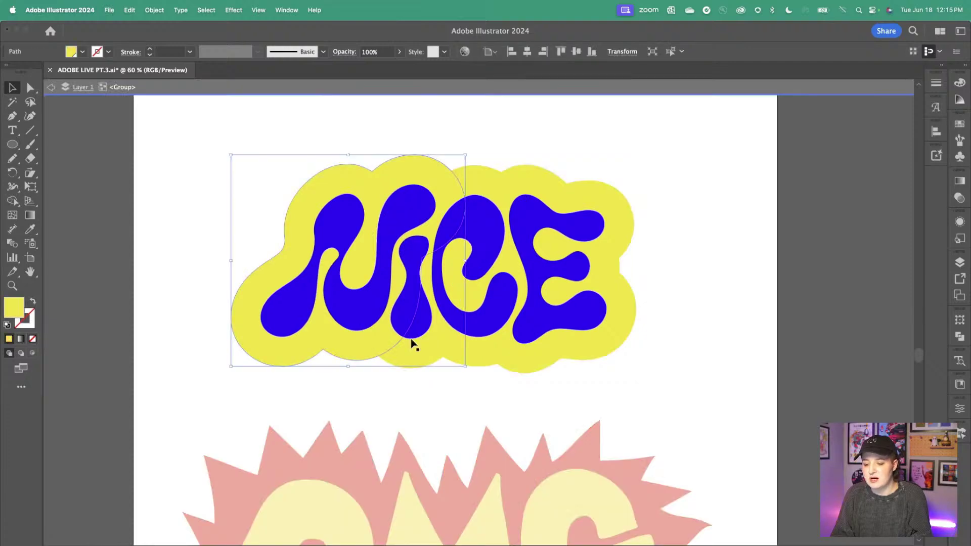
pyautogui.moveTo(383, 337); pyautogui.dragTo(309, 337)
pyautogui.press('super+z')
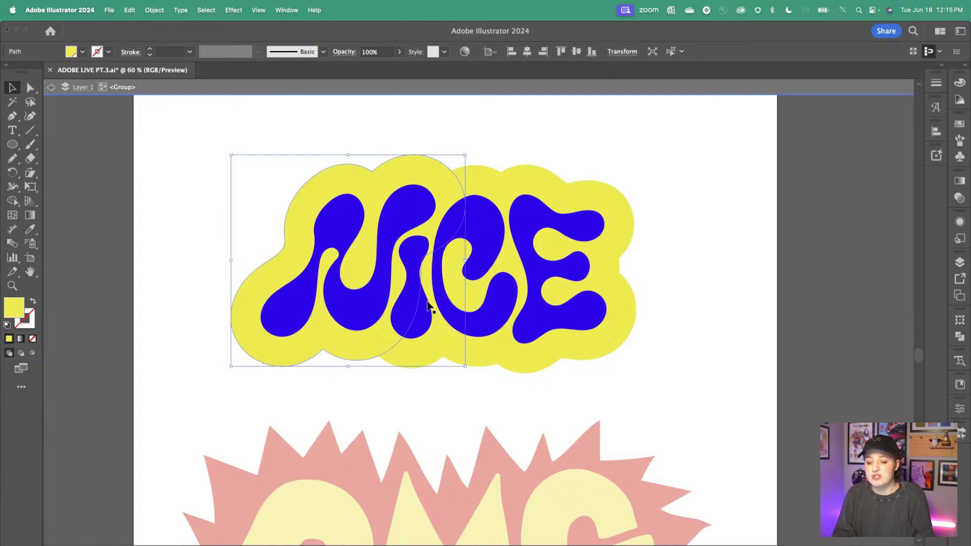
# Step: Inspect the separate yellow outlines of the N, C and E by selecting them individually
pyautogui.click(145, 223)
pyautogui.click(303, 205)
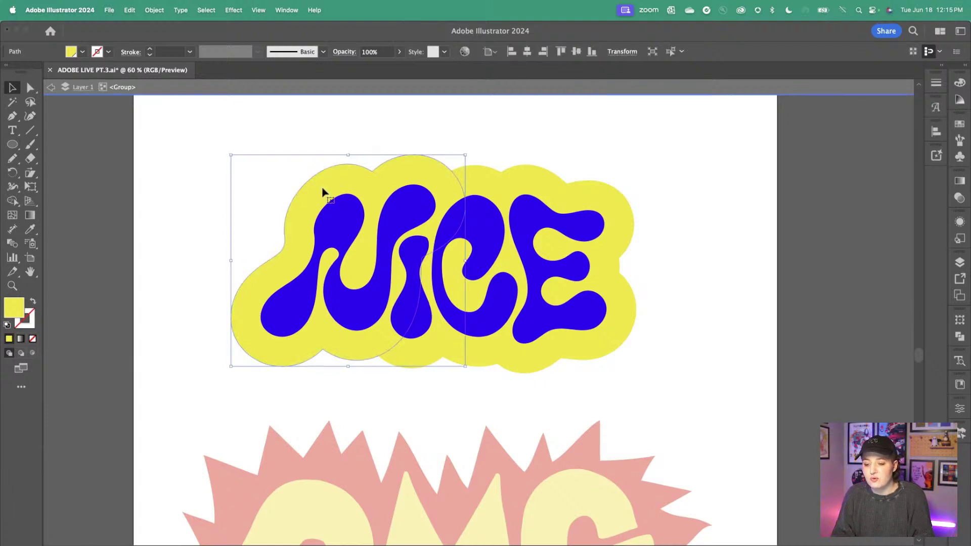
pyautogui.click(492, 177)
pyautogui.click(523, 181)
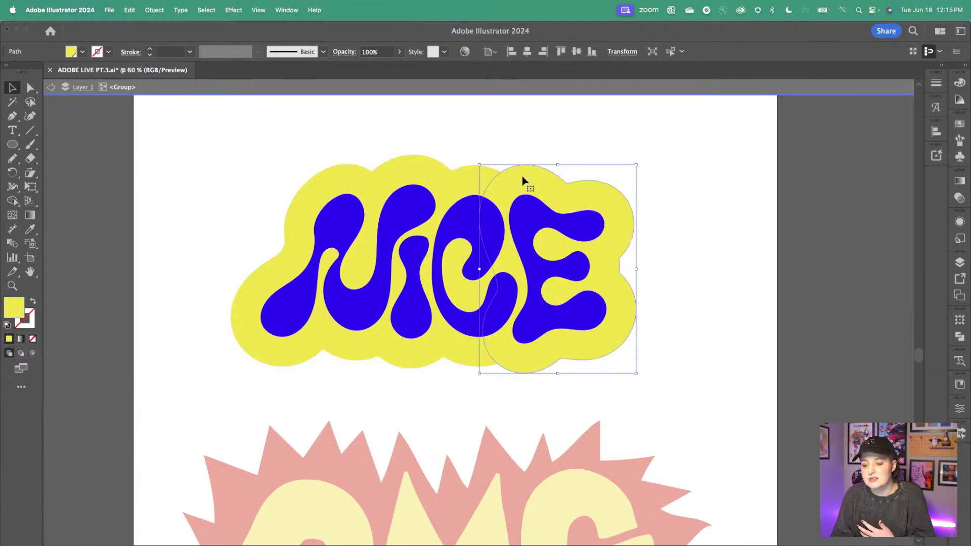
# Step: Group the four yellow outlines behind NICE, undo the grouping and clear the selection
pyautogui.click(451, 182)
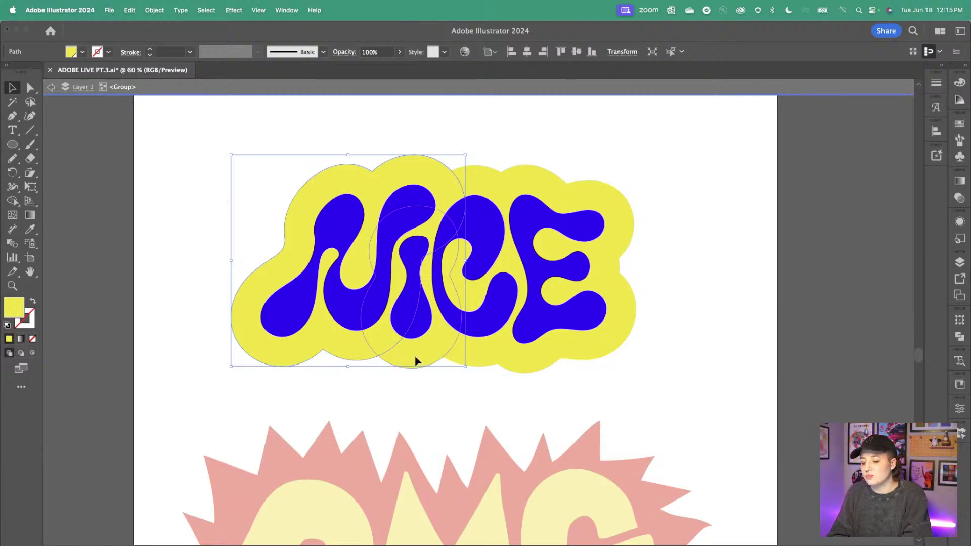
pyautogui.keyDown('shift'); pyautogui.click(475, 356); pyautogui.keyUp('shift')
pyautogui.keyDown('shift'); pyautogui.click(555, 348); pyautogui.keyUp('shift')
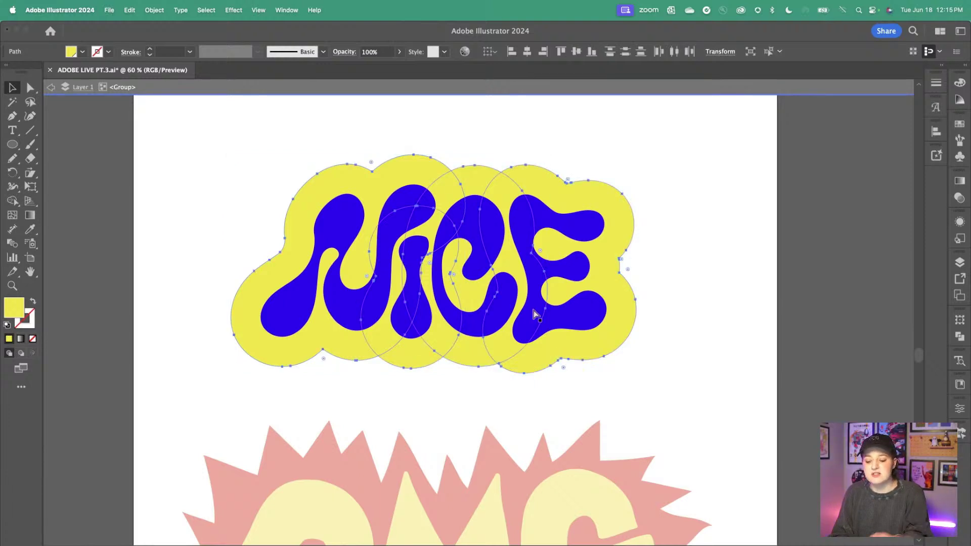
pyautogui.press('super+g')
pyautogui.press('super+z')
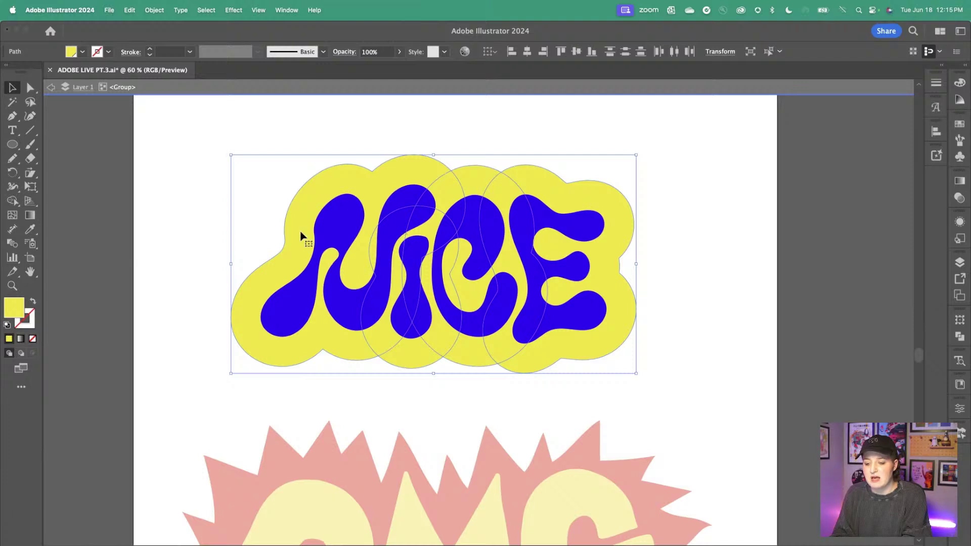
pyautogui.click(201, 221)
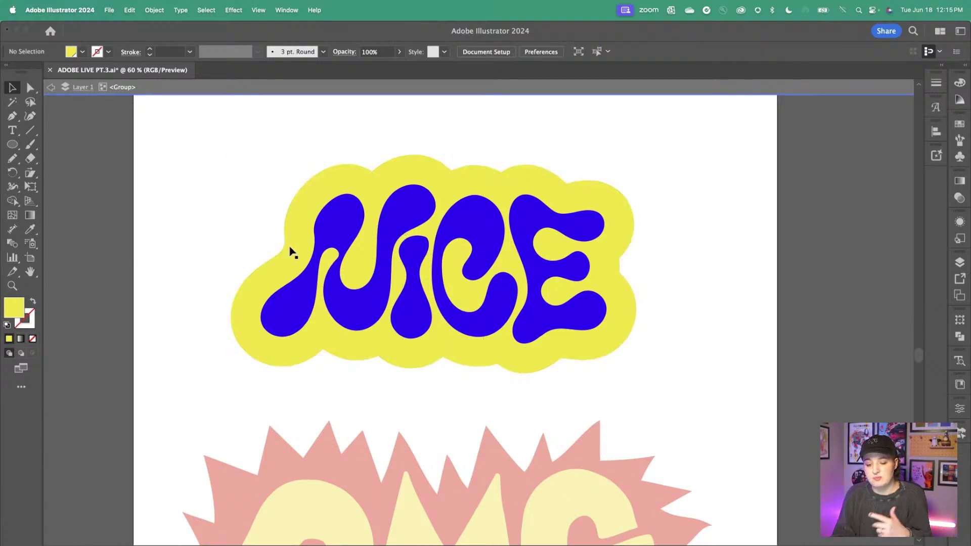
# Step: Select all four yellow outlines behind NICE and merge them into one shape with the Shape Builder tool
pyautogui.click(252, 286)
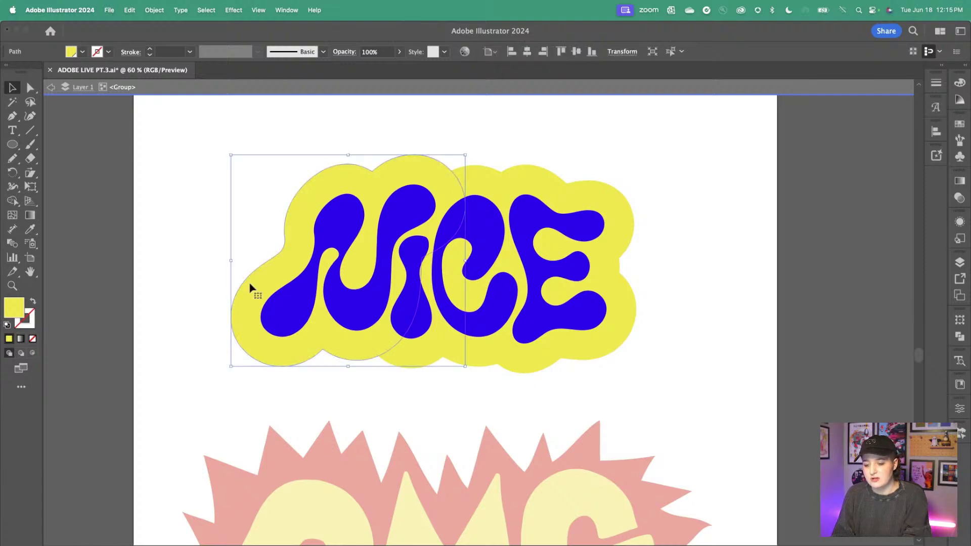
pyautogui.keyDown('shift'); pyautogui.click(480, 356); pyautogui.keyUp('shift')
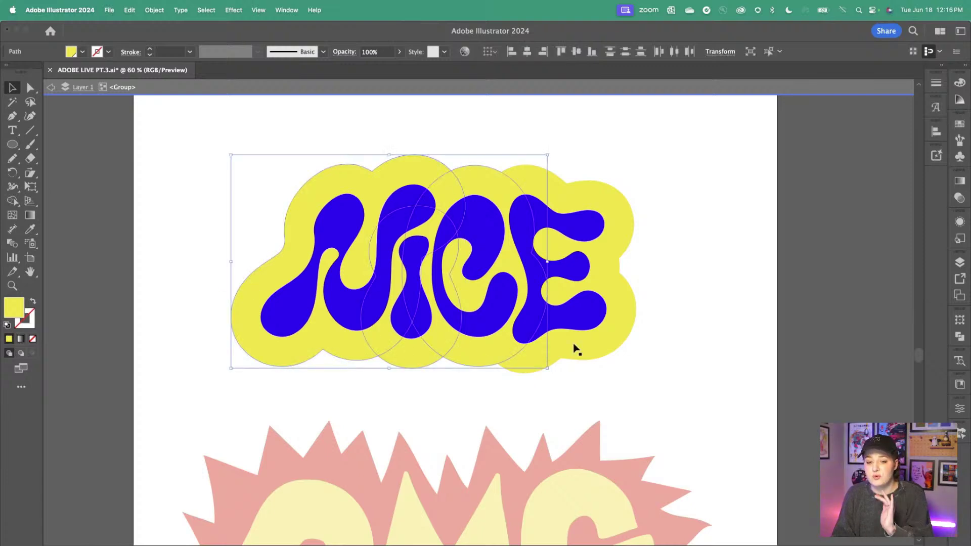
pyautogui.keyDown('shift'); pyautogui.click(553, 363); pyautogui.keyUp('shift')
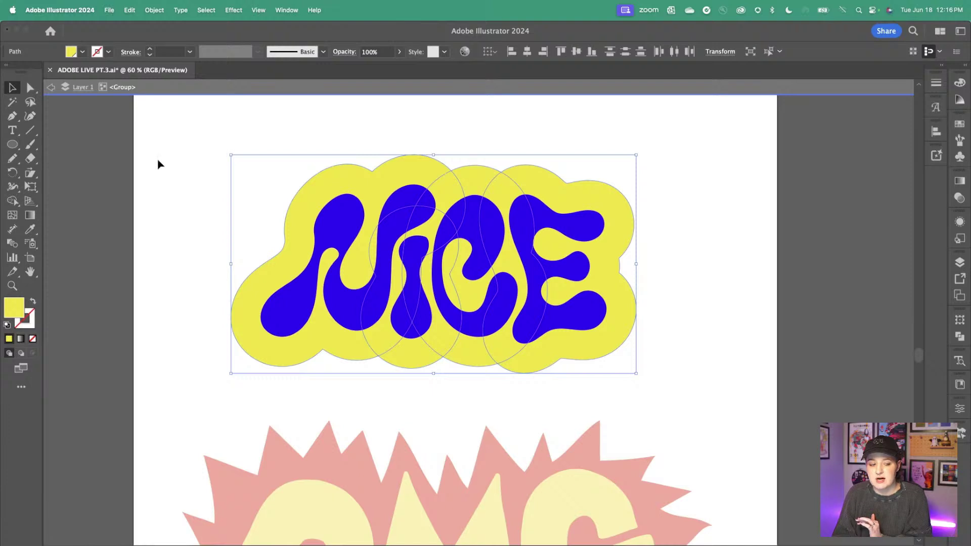
pyautogui.click(12, 201)
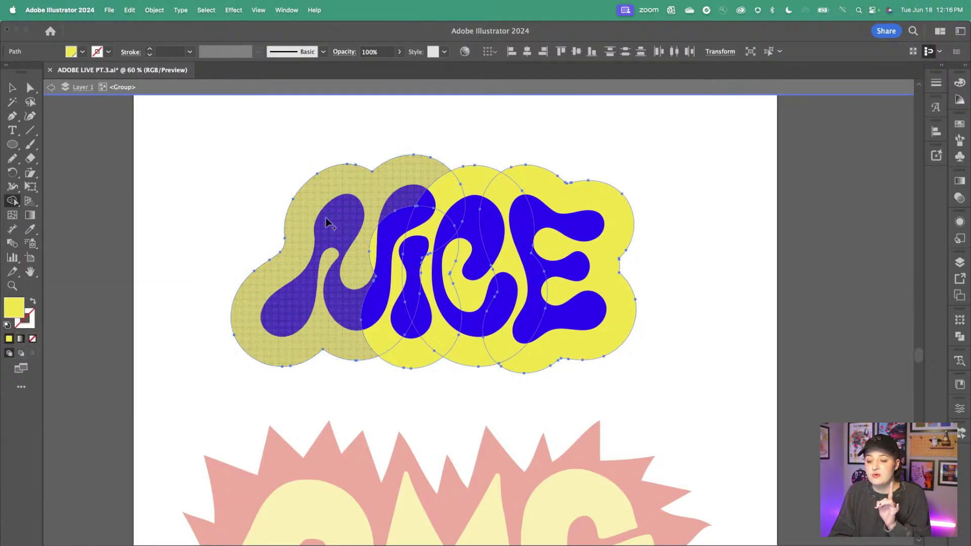
pyautogui.moveTo(332, 202)
pyautogui.mouseDown()
pyautogui.moveTo(403, 325)
pyautogui.moveTo(405, 356)
pyautogui.moveTo(455, 193)
pyautogui.moveTo(506, 238)
pyautogui.moveTo(618, 264)
pyautogui.moveTo(427, 228)
pyautogui.moveTo(433, 273)
pyautogui.mouseUp()
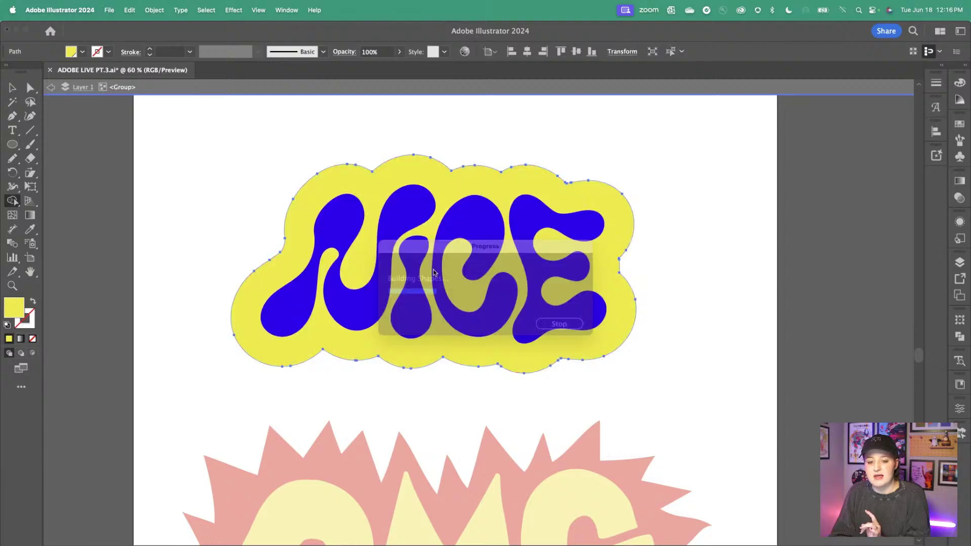
pyautogui.click(12, 87)
pyautogui.click(205, 190)
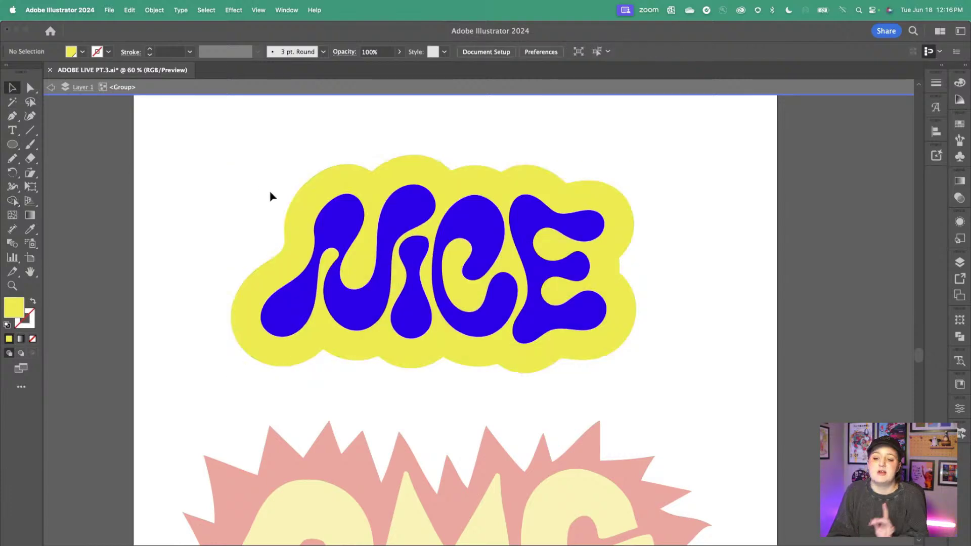
# Step: Try moving the merged yellow shape up and to the left of the NICE letters, and undo the move
pyautogui.click(312, 190)
pyautogui.moveTo(311, 190); pyautogui.dragTo(279, 178)
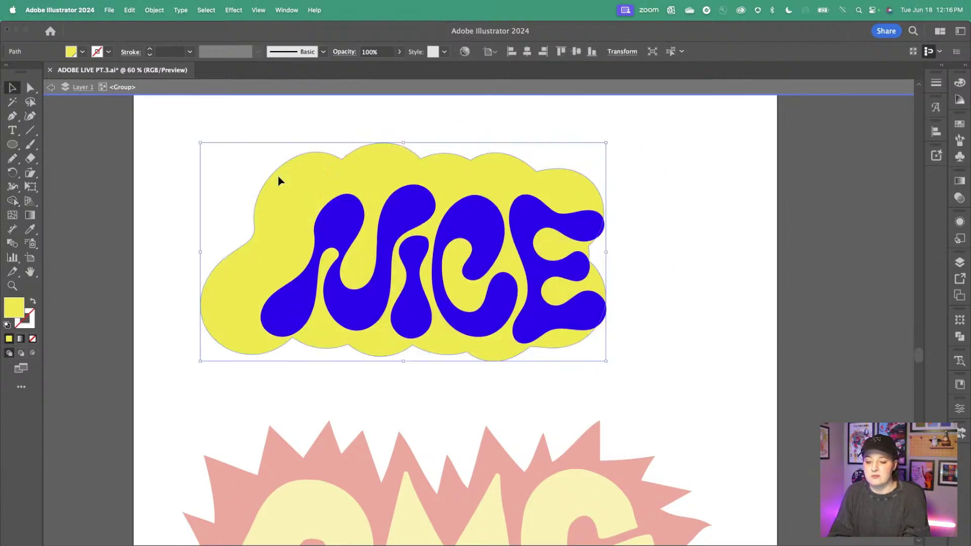
pyautogui.press('super+z')
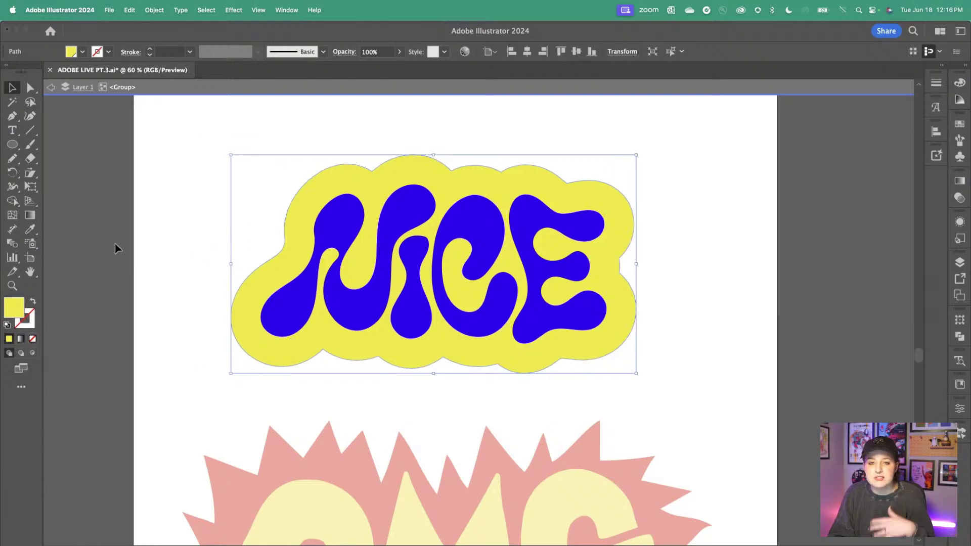
# Step: Leave isolation mode for the NICE group and bring the full OMG lettering into view
pyautogui.click(151, 230)
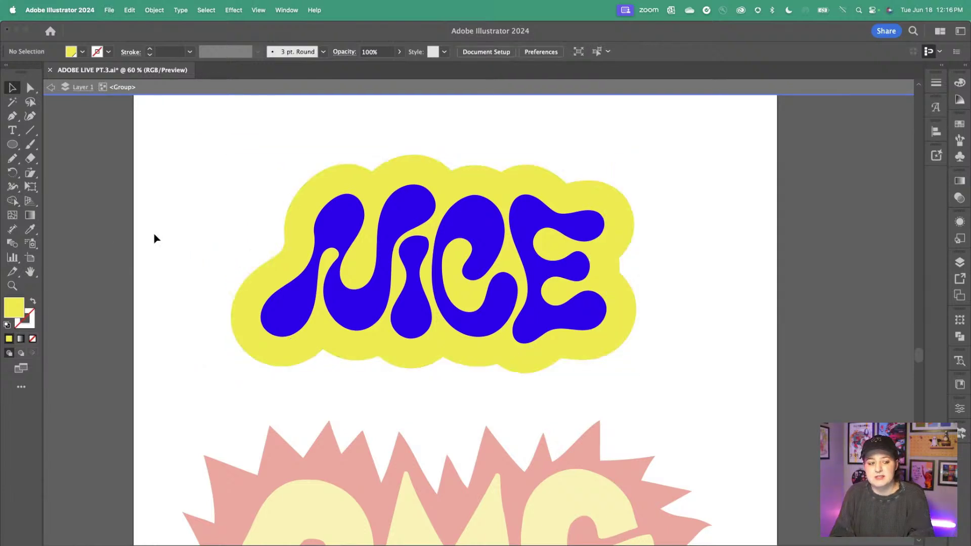
pyautogui.doubleClick(155, 238)
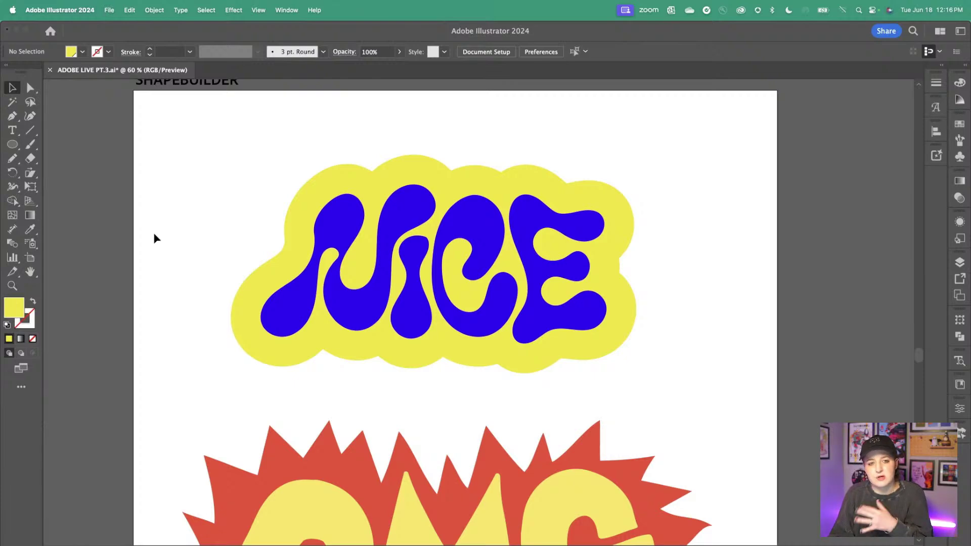
pyautogui.scroll(-10, 171, 272)
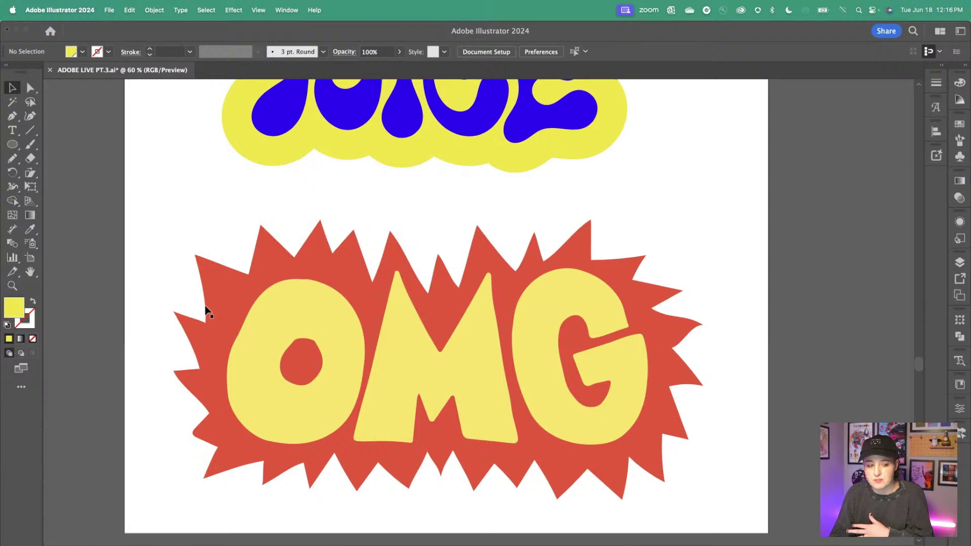
# Step: Isolate the OMG group and merge the two red halves of the spiky burst into one shape with the Shape Builder tool
pyautogui.click(207, 311)
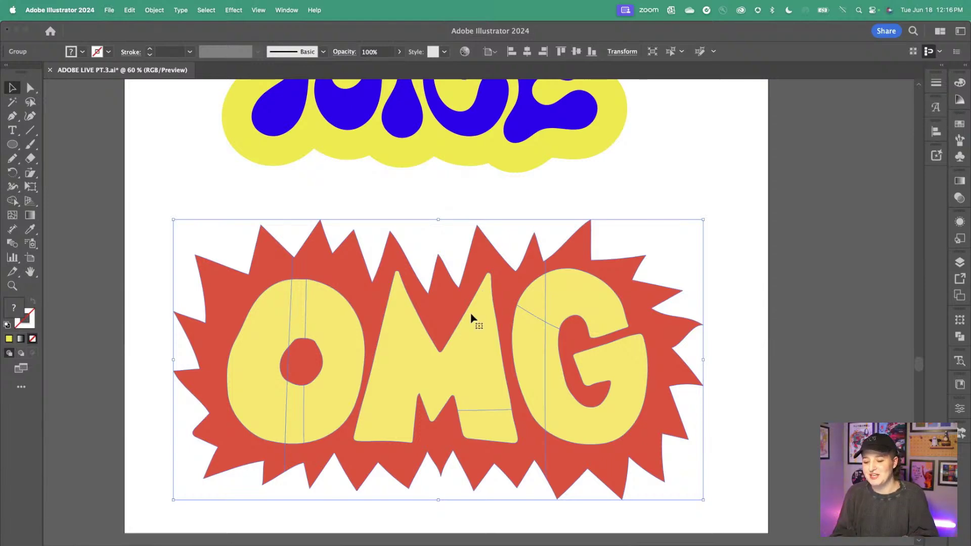
pyautogui.click(261, 203)
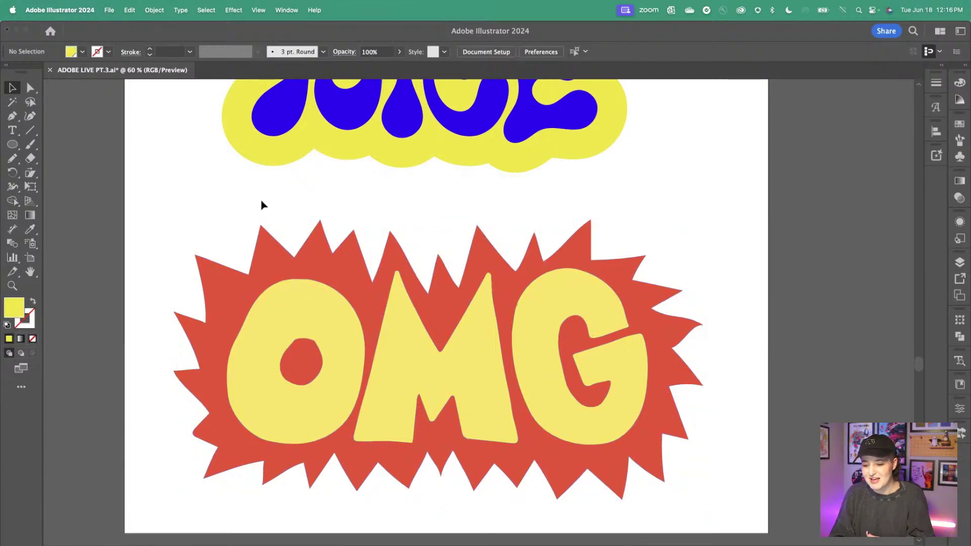
pyautogui.click(266, 232)
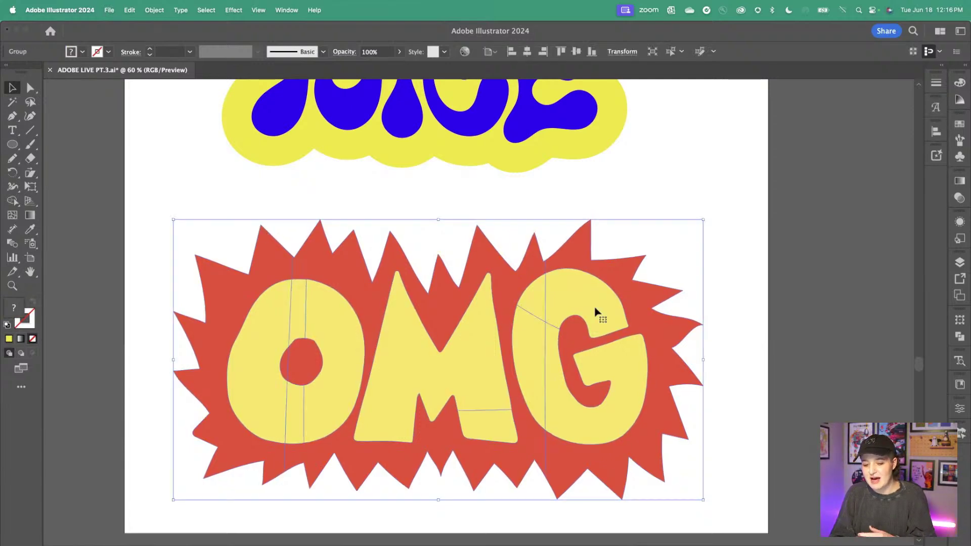
pyautogui.doubleClick(279, 264)
pyautogui.click(282, 262)
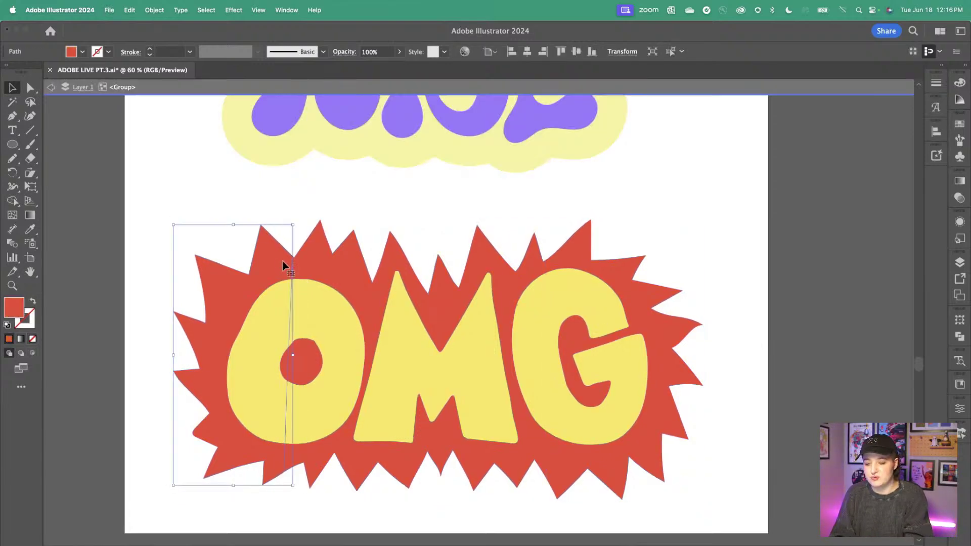
pyautogui.keyDown('shift'); pyautogui.click(564, 264); pyautogui.keyUp('shift')
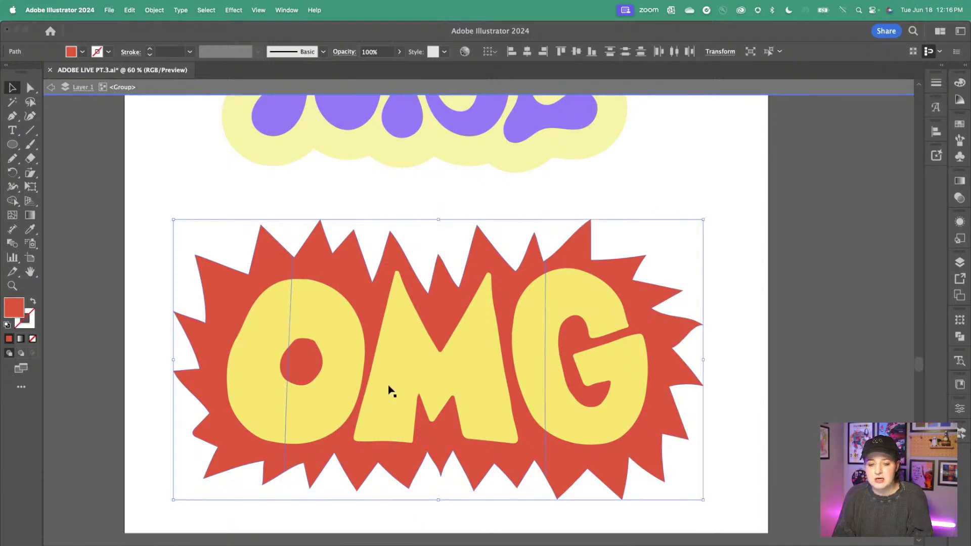
pyautogui.click(12, 201)
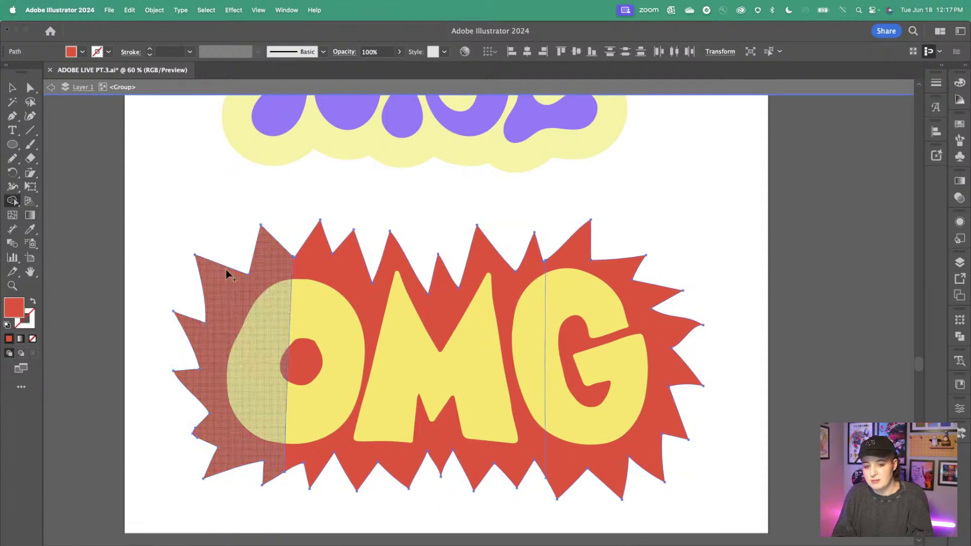
pyautogui.moveTo(227, 274); pyautogui.dragTo(597, 347)
pyautogui.press('v')
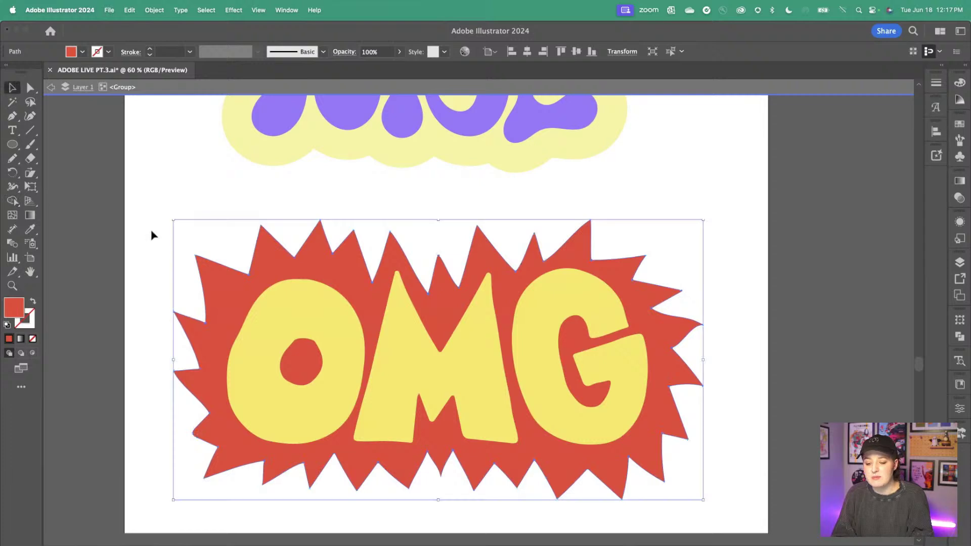
pyautogui.click(152, 236)
# Step: Isolate the nested yellow lettering group and merge the two halves of the letter O with the Shape Builder tool
pyautogui.click(268, 369)
pyautogui.doubleClick(263, 365)
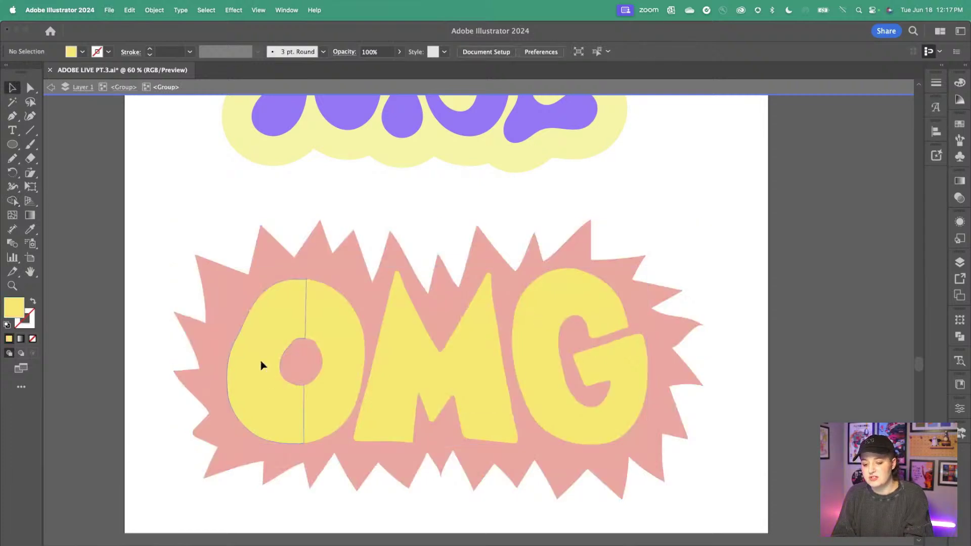
pyautogui.click(262, 365)
pyautogui.keyDown('shift'); pyautogui.click(329, 351); pyautogui.keyUp('shift')
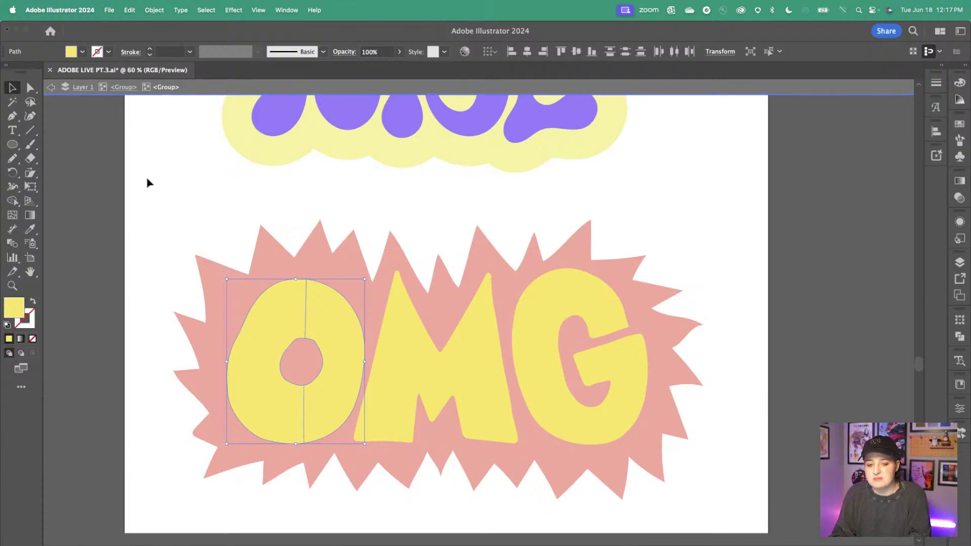
pyautogui.click(13, 201)
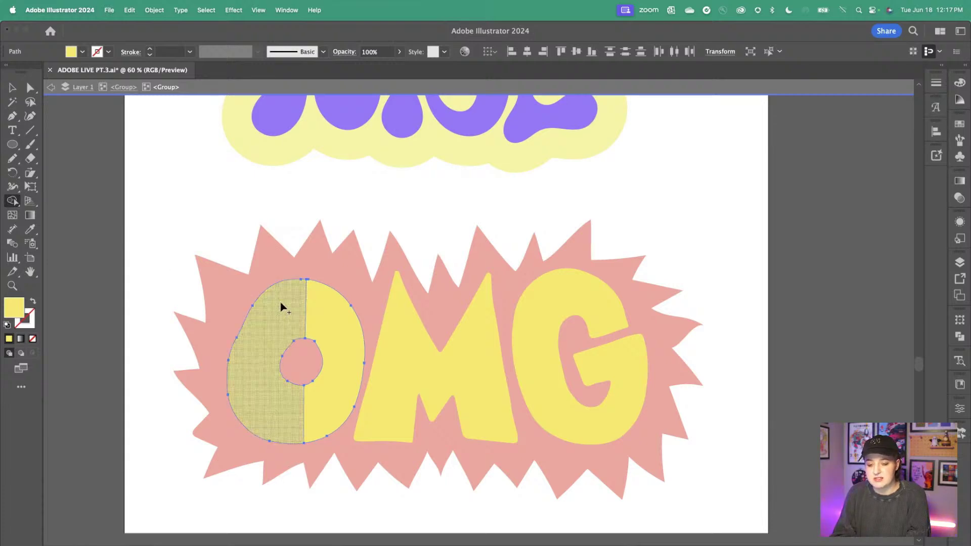
pyautogui.moveTo(281, 307)
pyautogui.mouseDown()
pyautogui.moveTo(364, 372)
pyautogui.moveTo(266, 384)
pyautogui.moveTo(271, 357)
pyautogui.mouseUp()
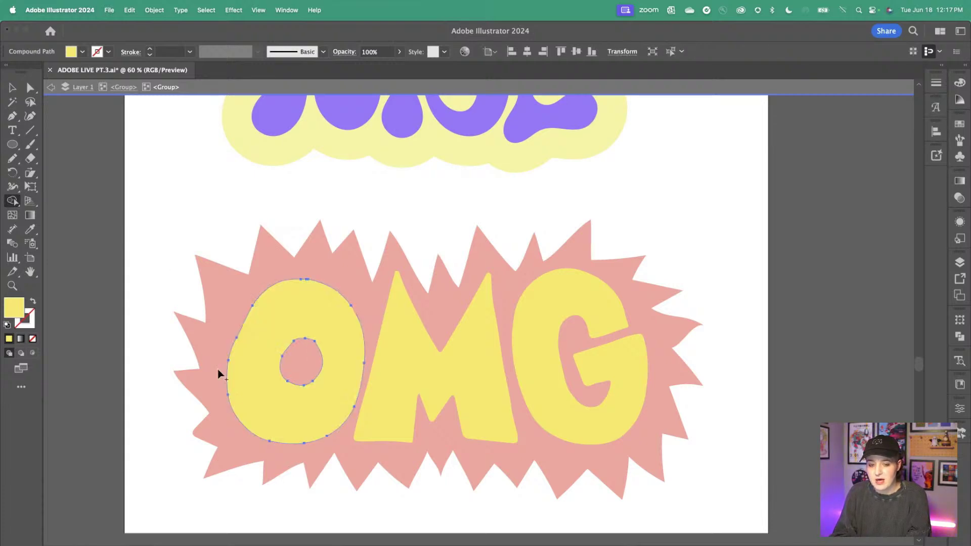
pyautogui.press('v')
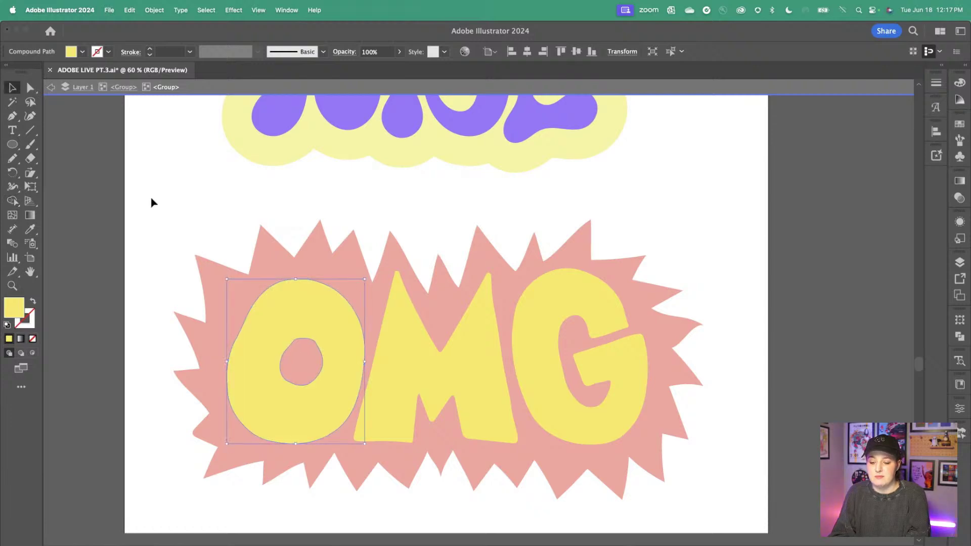
pyautogui.click(152, 201)
# Step: Merge the two pieces of the letter M with the Shape Builder tool and leave isolation mode
pyautogui.click(380, 304)
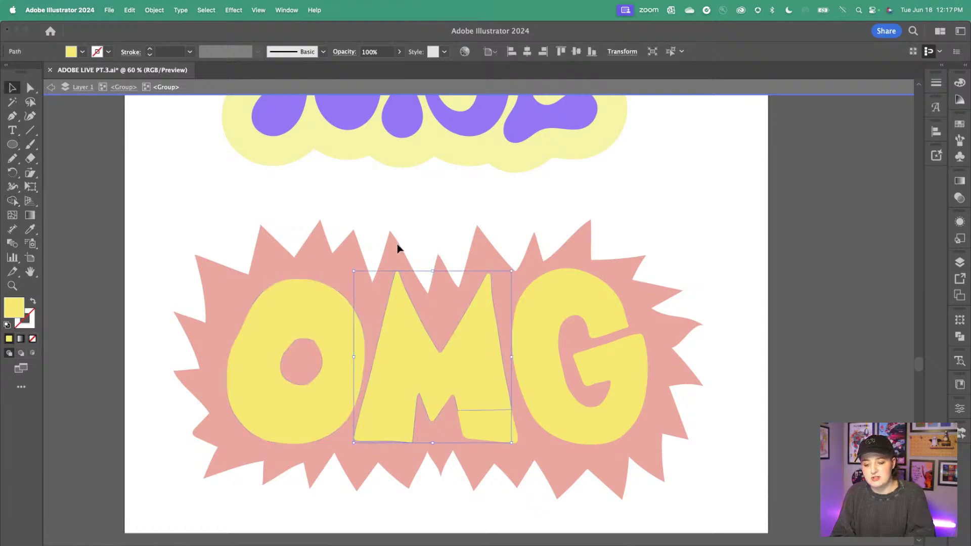
pyautogui.keyDown('shift'); pyautogui.click(482, 429); pyautogui.keyUp('shift')
pyautogui.hotkey('shift', 'm')
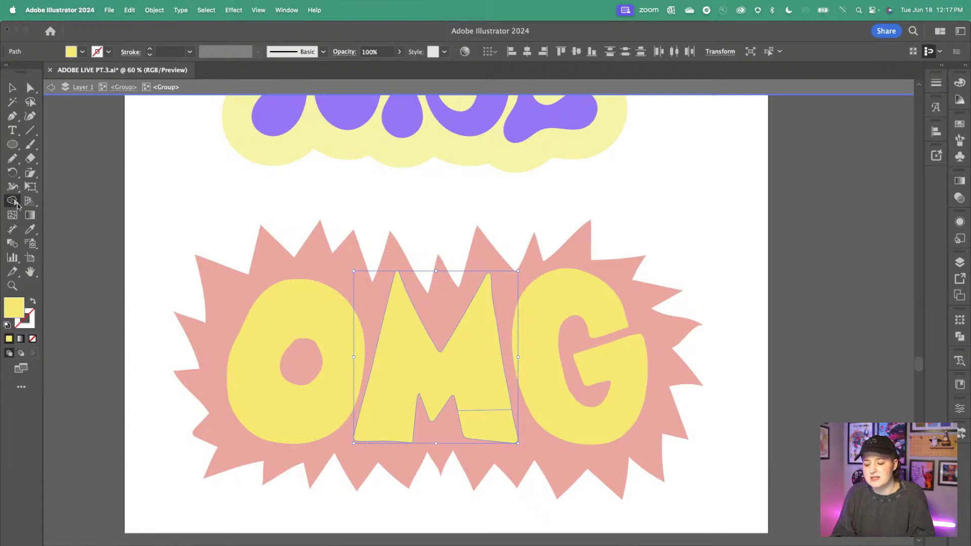
pyautogui.moveTo(497, 420); pyautogui.dragTo(440, 373)
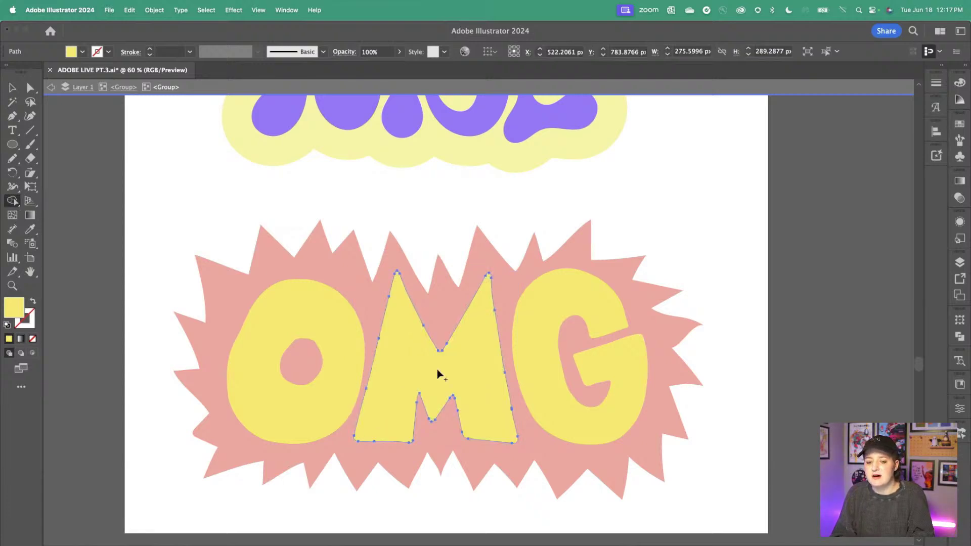
pyautogui.press('v')
pyautogui.click(129, 176)
pyautogui.doubleClick(129, 175)
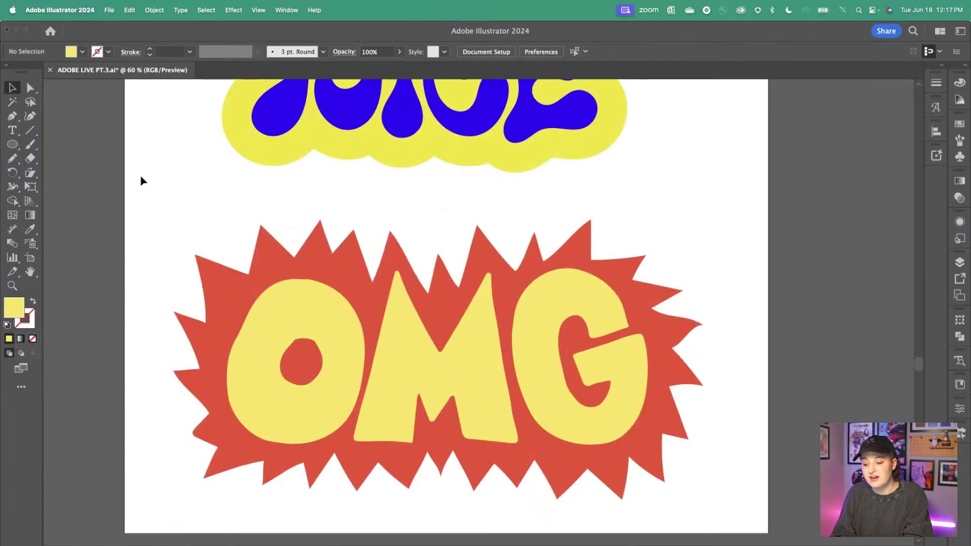
# Step: Isolate the yellow lettering again, merge the two pieces of the letter G with the Shape Builder tool, and leave isolation mode
pyautogui.click(580, 358)
pyautogui.press('super+shift+a')
pyautogui.click(544, 355)
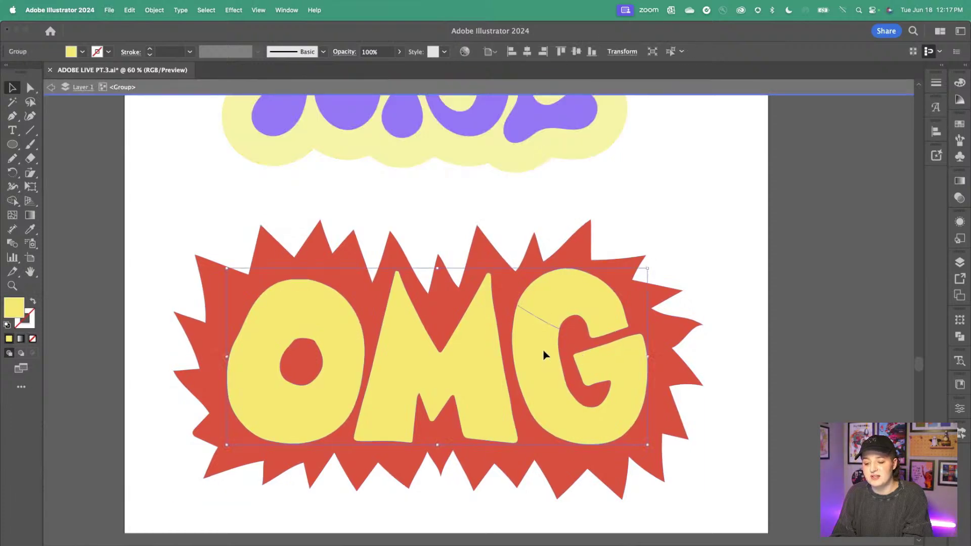
pyautogui.doubleClick(567, 305)
pyautogui.keyDown('shift'); pyautogui.click(540, 376); pyautogui.keyUp('shift')
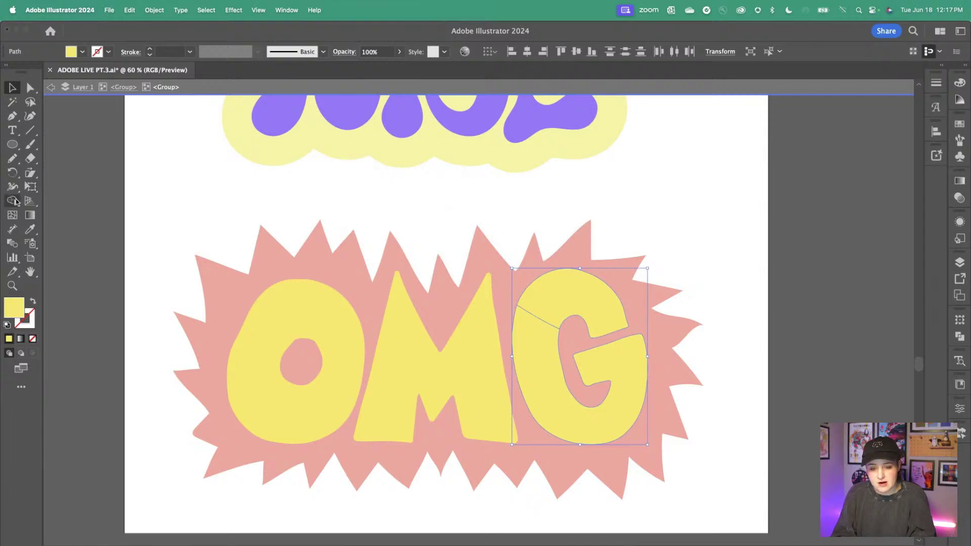
pyautogui.click(12, 201)
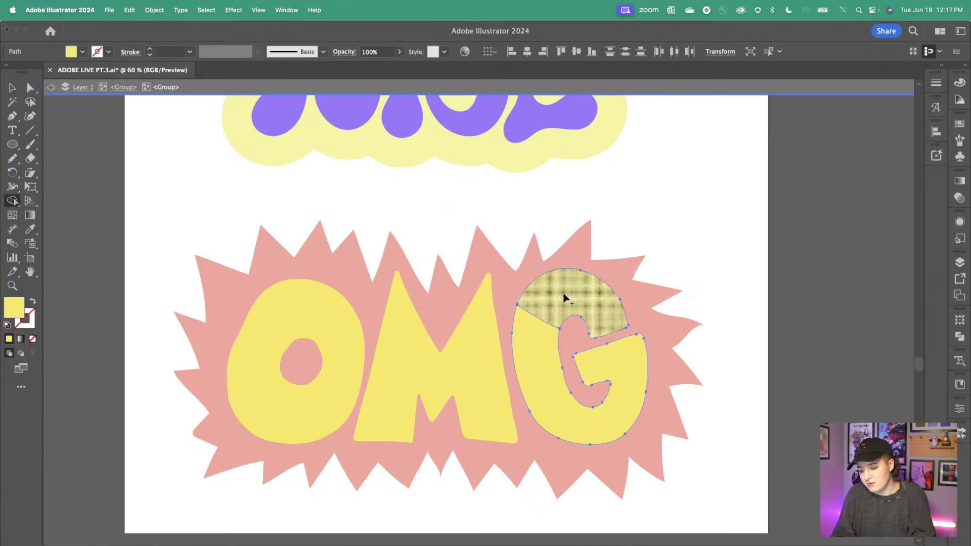
pyautogui.click(564, 406)
pyautogui.click(13, 88)
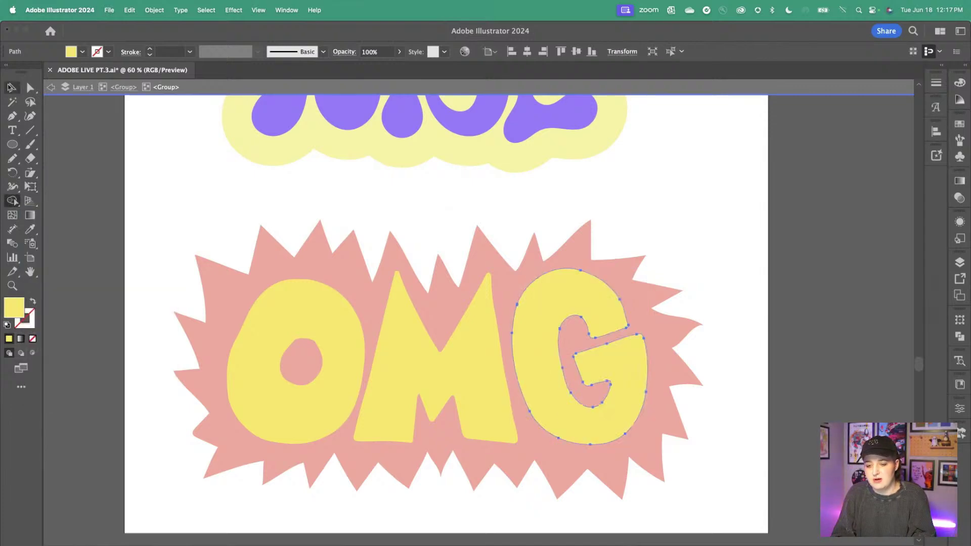
pyautogui.doubleClick(181, 234)
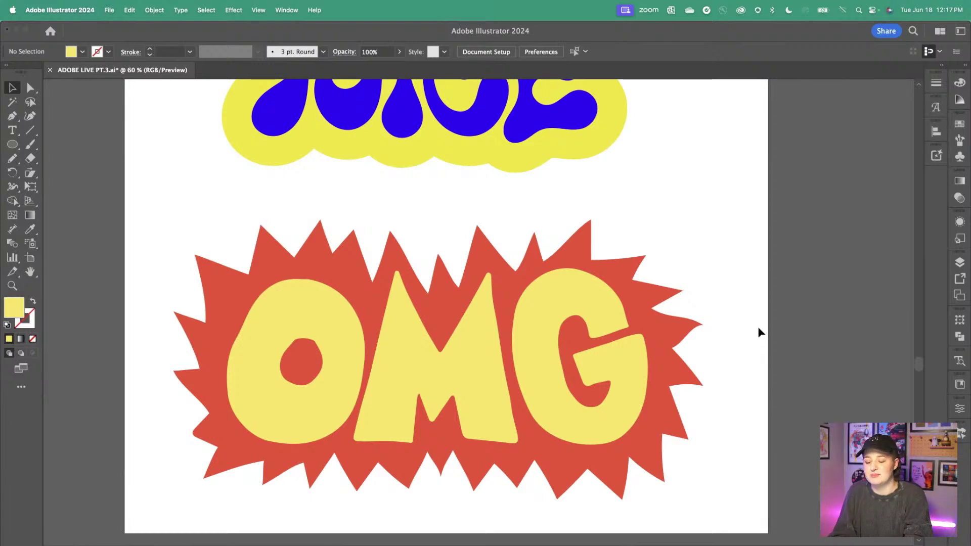
# Step: Move the red and lilac circles beside the SAME COLOR heart pattern closer to its artboard, lining the lilac one up under the red
pyautogui.hscroll(15, 587, 301)
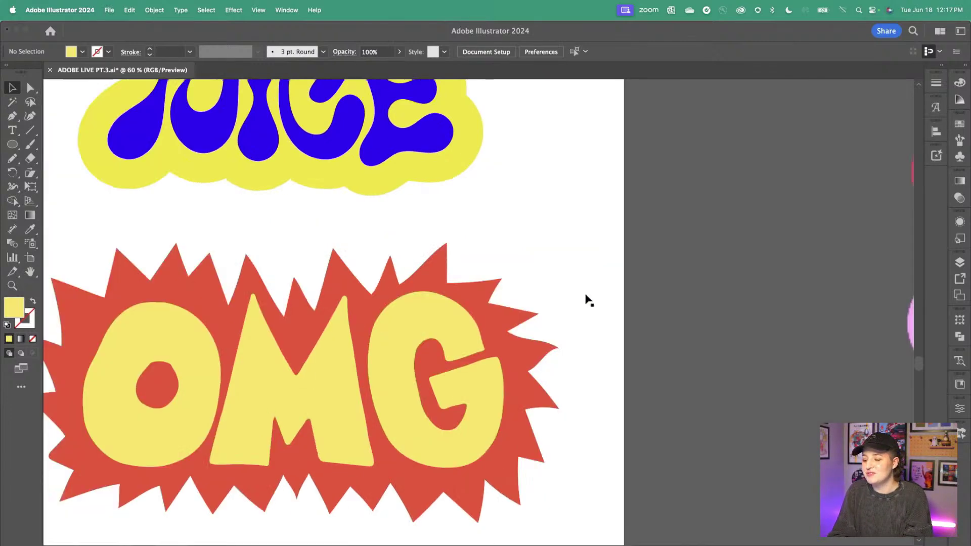
pyautogui.hscroll(-3, 582, 303)
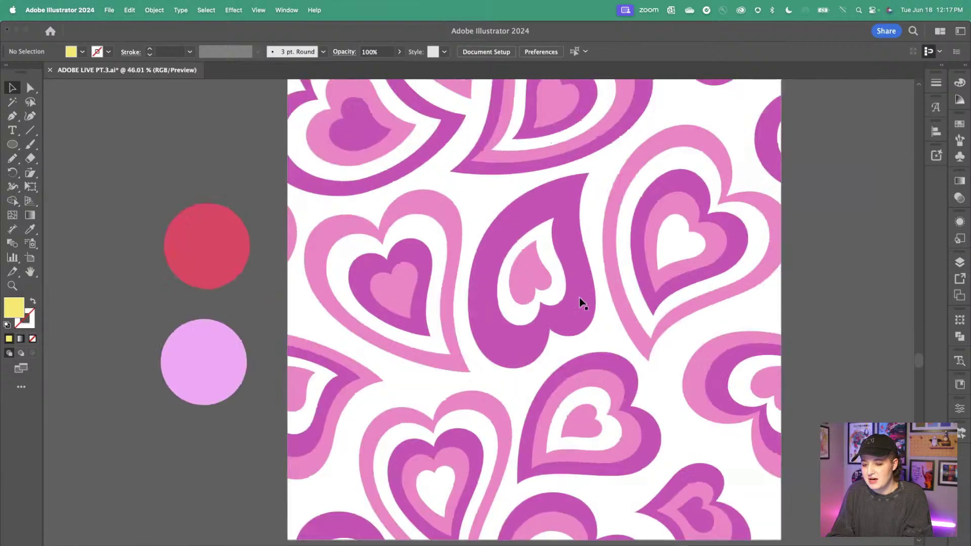
pyautogui.scroll(-2, 582, 302)
pyautogui.scroll(-2, 581, 302)
pyautogui.hscroll(3, 580, 302)
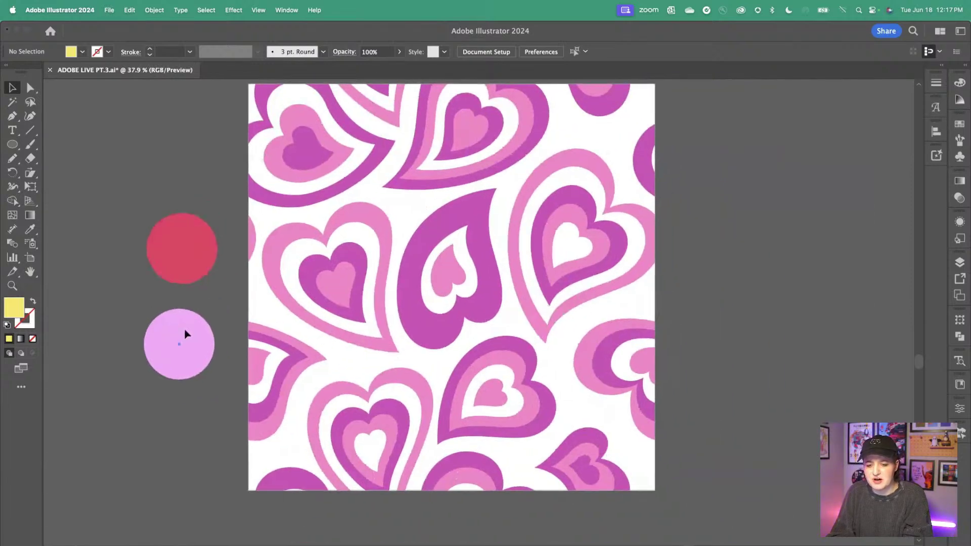
pyautogui.moveTo(184, 329); pyautogui.dragTo(199, 328)
pyautogui.moveTo(178, 262); pyautogui.dragTo(190, 262)
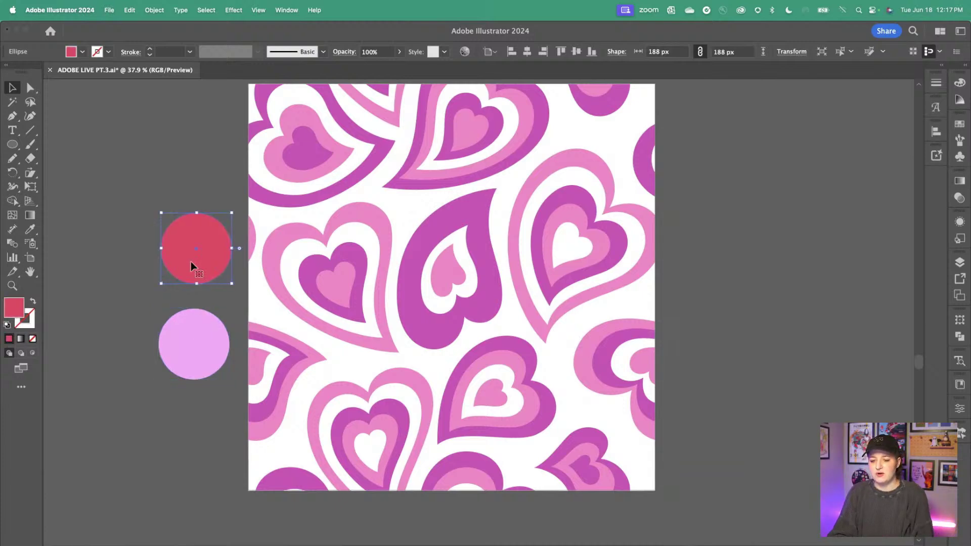
pyautogui.scroll(2, 284, 289)
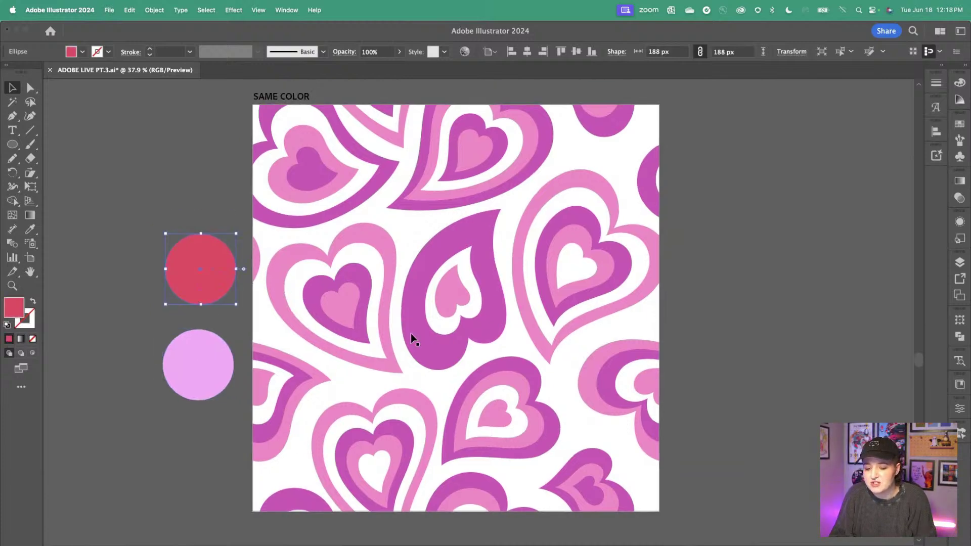
pyautogui.moveTo(207, 347); pyautogui.dragTo(210, 340)
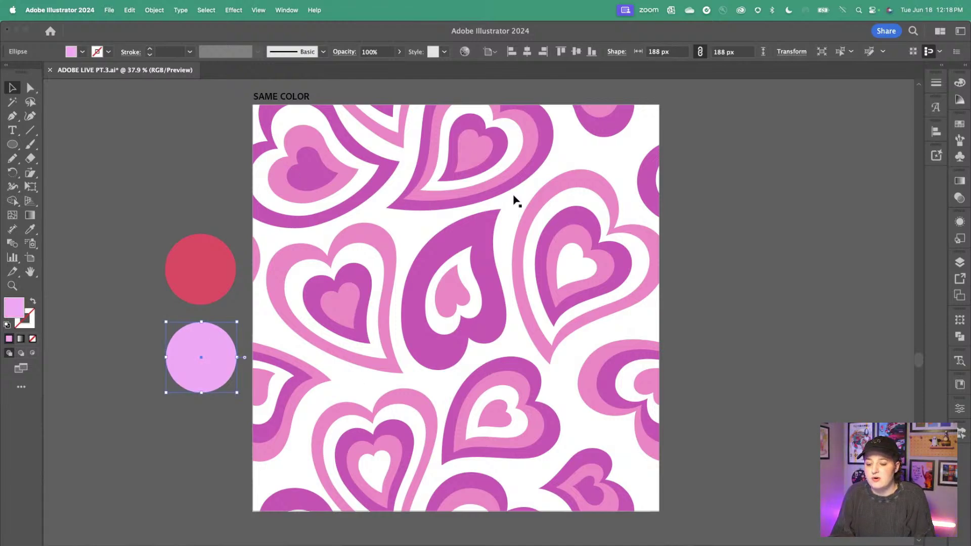
# Step: Try selecting the pattern's purple shapes one by one, including inside the cropped heart group at its left edge, and clear the selection
pyautogui.click(422, 265)
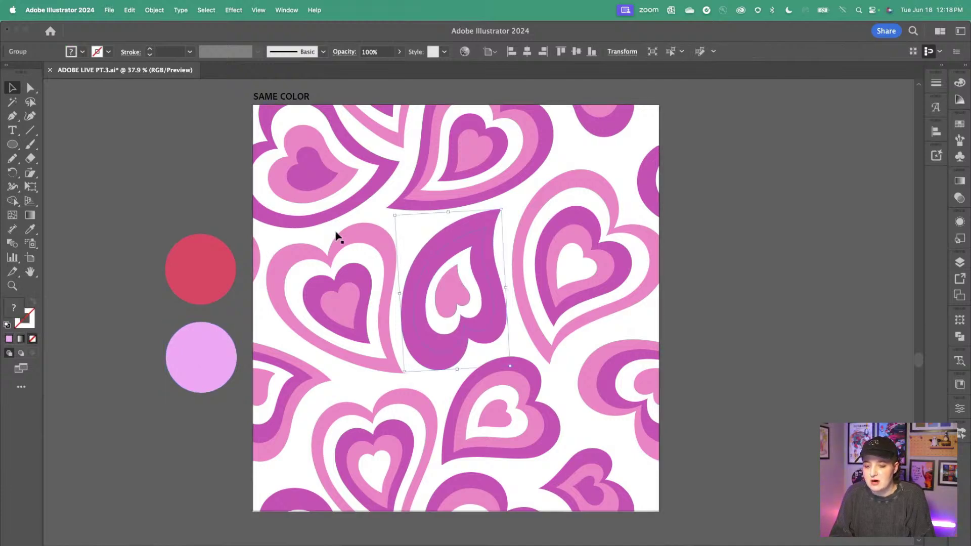
pyautogui.click(314, 174)
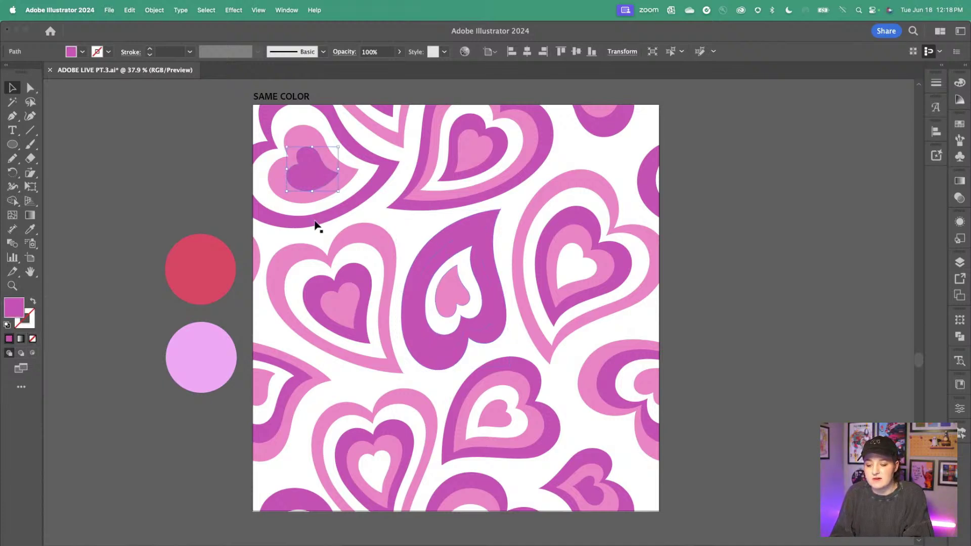
pyautogui.keyDown('shift'); pyautogui.click(417, 258); pyautogui.keyUp('shift')
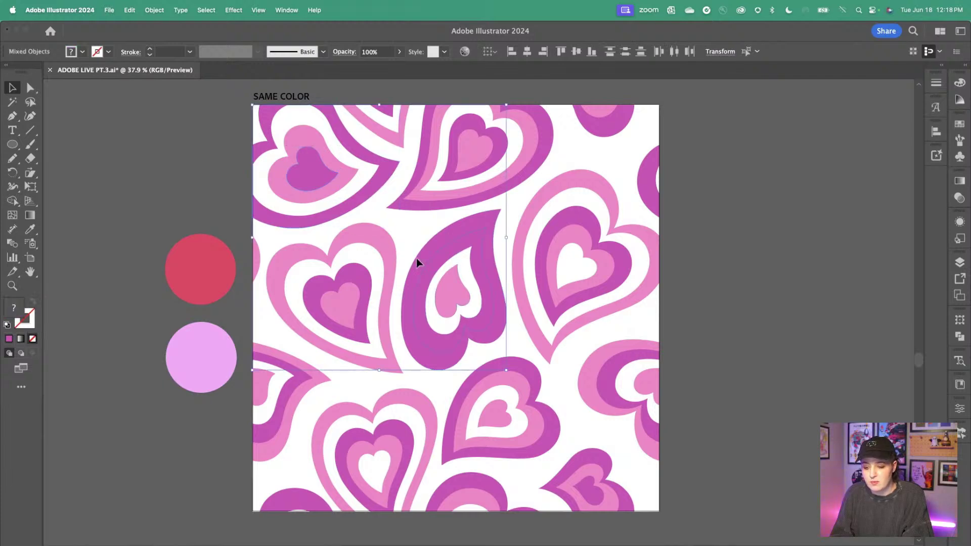
pyautogui.keyDown('shift'); pyautogui.click(462, 389); pyautogui.keyUp('shift')
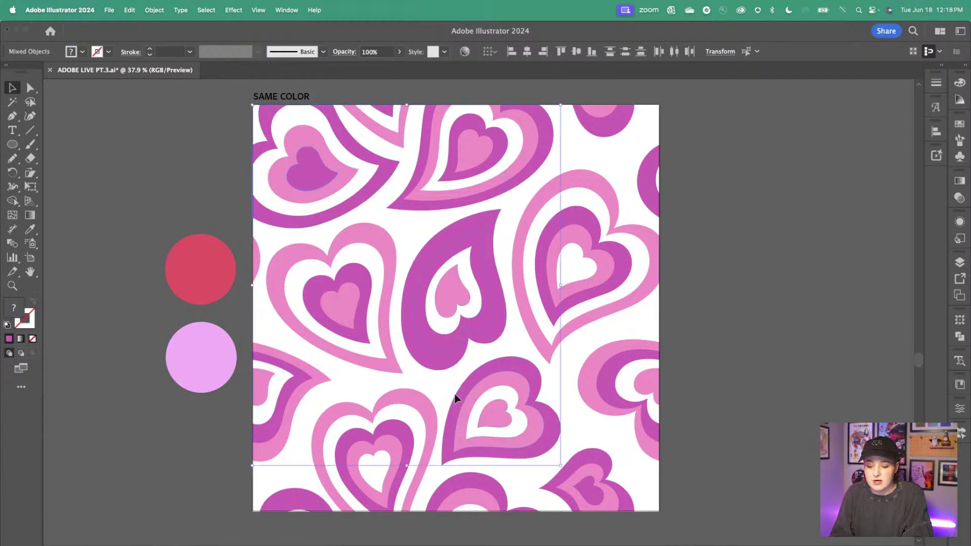
pyautogui.keyDown('shift'); pyautogui.click(405, 438); pyautogui.keyUp('shift')
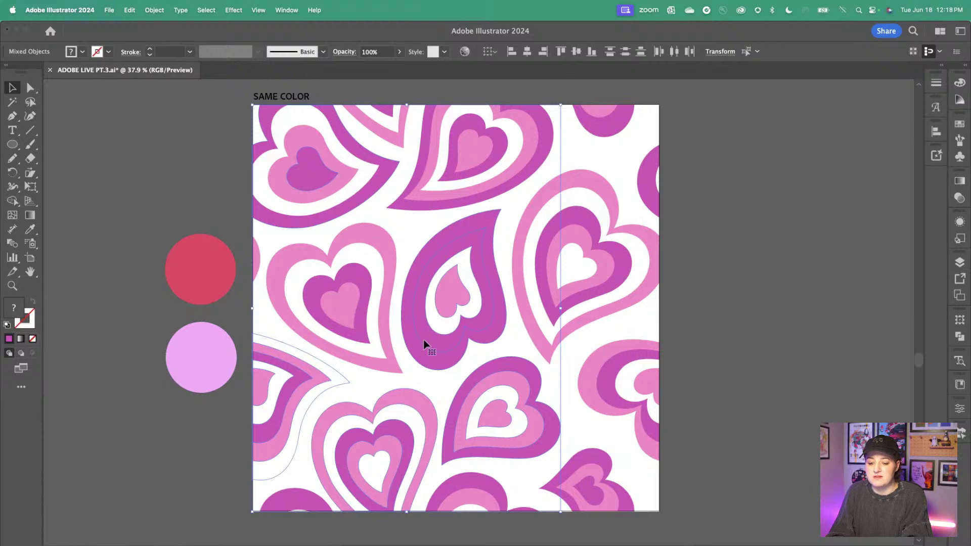
pyautogui.click(204, 463)
pyautogui.doubleClick(275, 422)
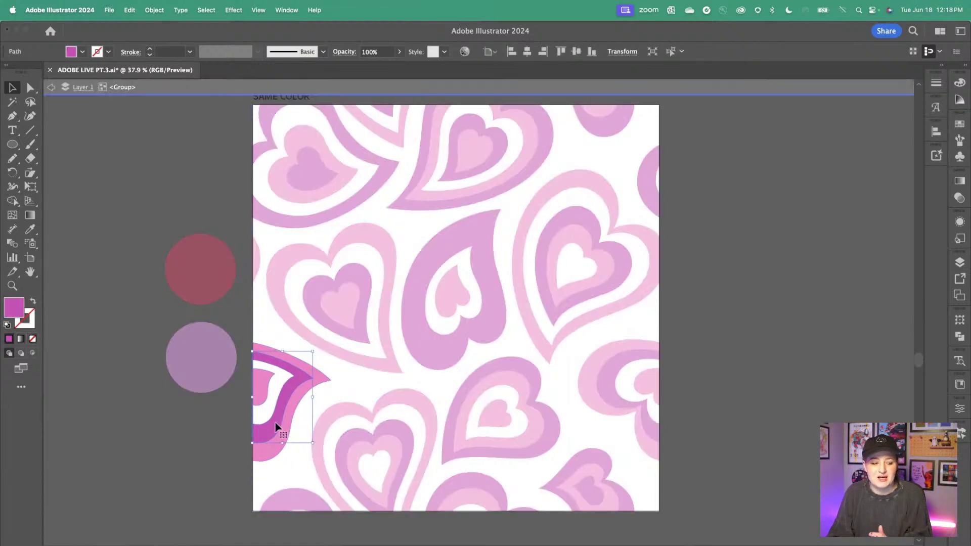
pyautogui.doubleClick(156, 452)
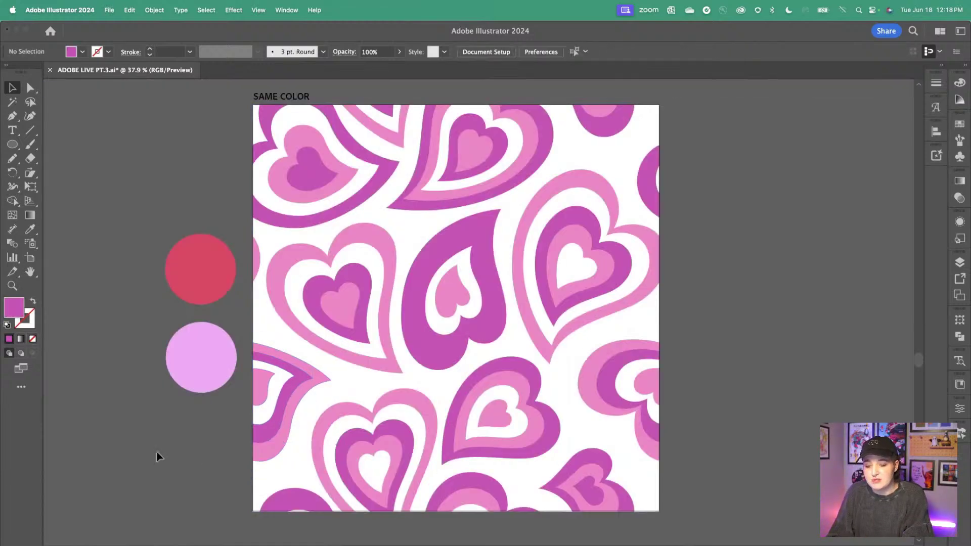
# Step: Select every shape in the heart pattern that shares the purple fill colour, starting from one inner heart
pyautogui.click(334, 324)
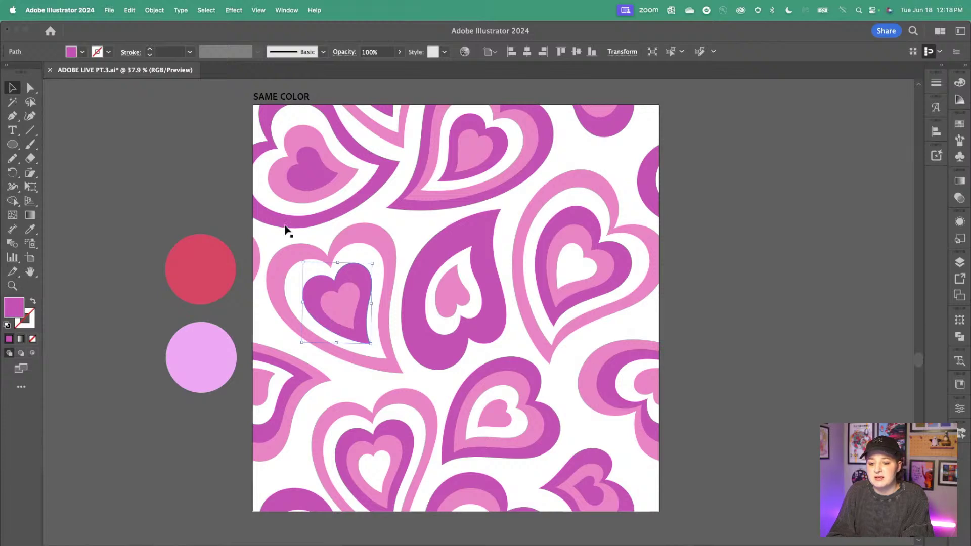
pyautogui.click(217, 10)
pyautogui.moveTo(237, 111)
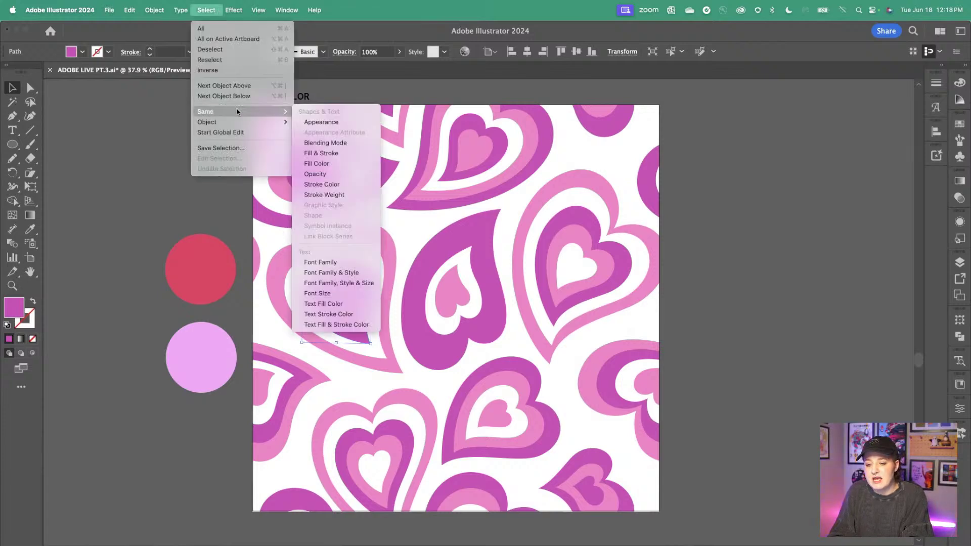
pyautogui.click(317, 164)
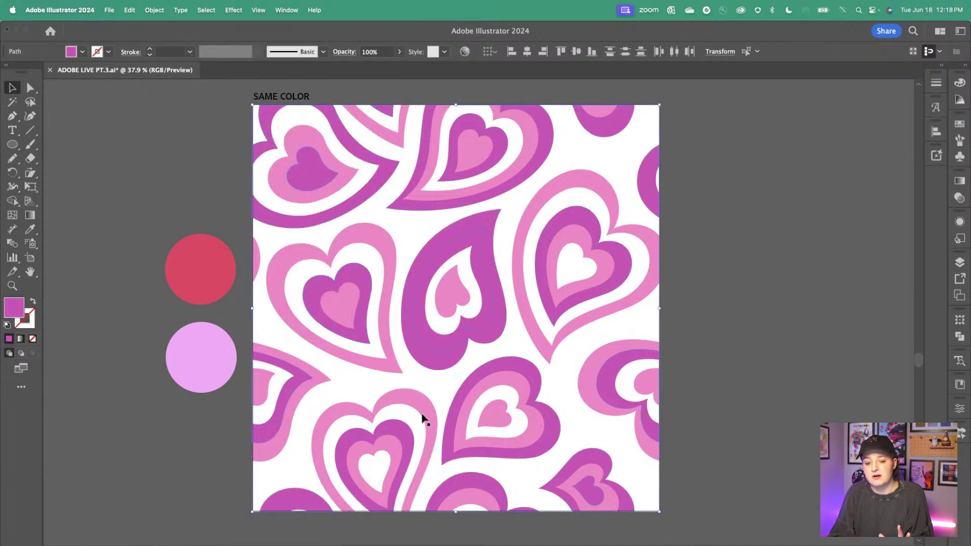
# Step: Recolour the selected purple shapes with the Eyedropper by sampling the red circle, and clear the selection
pyautogui.click(30, 229)
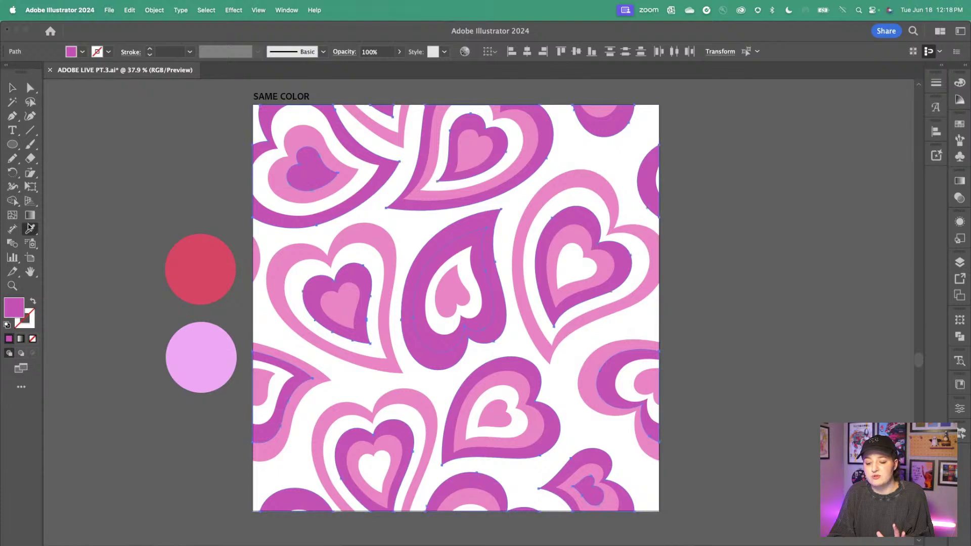
pyautogui.click(203, 247)
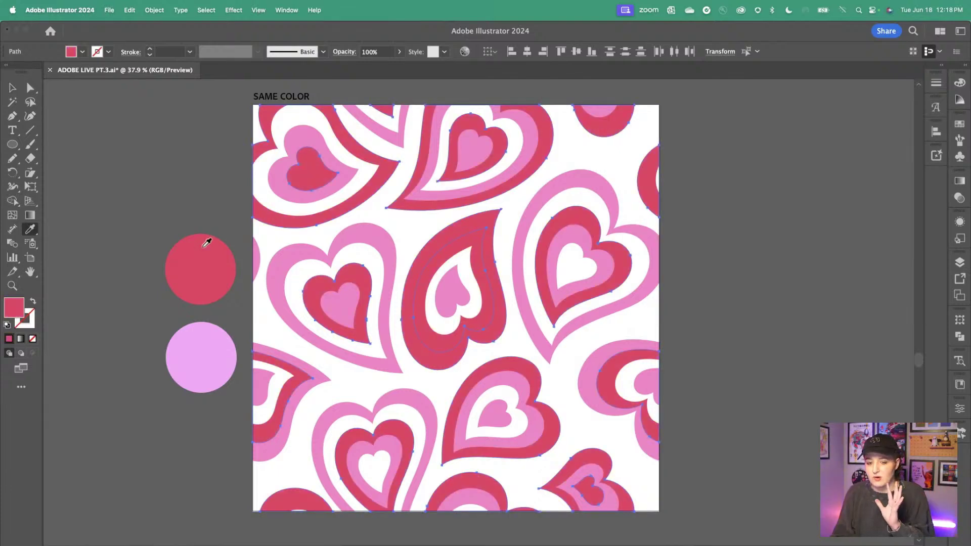
pyautogui.click(12, 87)
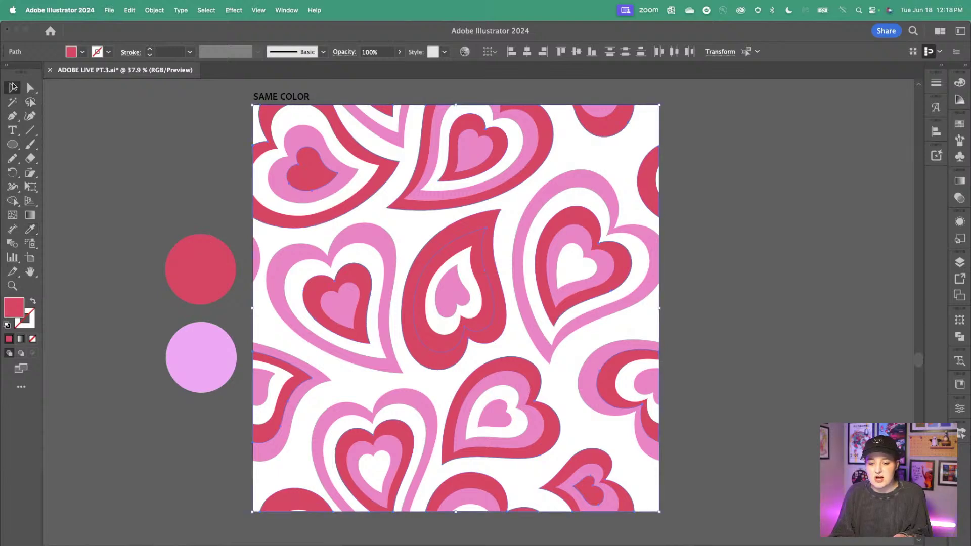
pyautogui.click(80, 172)
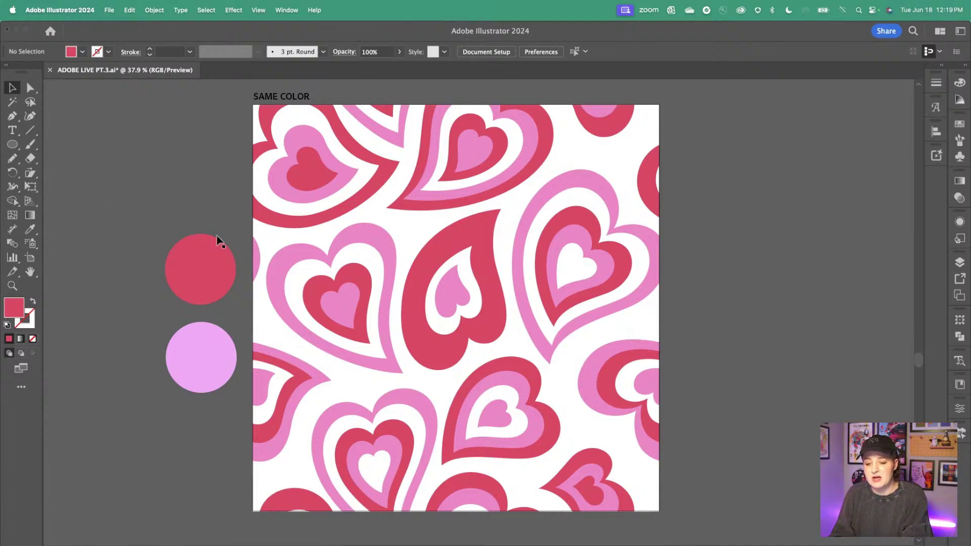
# Step: Select every shape in the heart pattern that shares the pink fill colour, starting from one outer heart
pyautogui.click(302, 259)
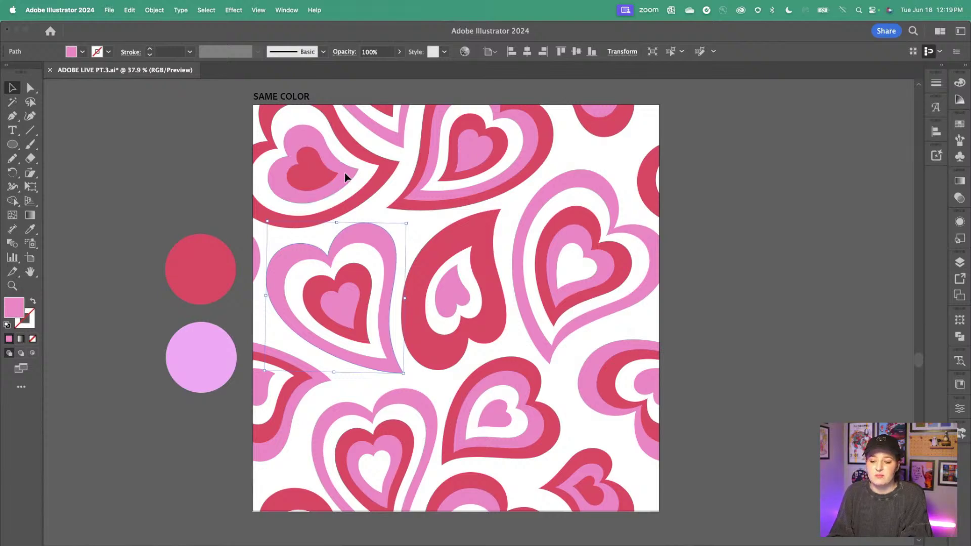
pyautogui.click(216, 214)
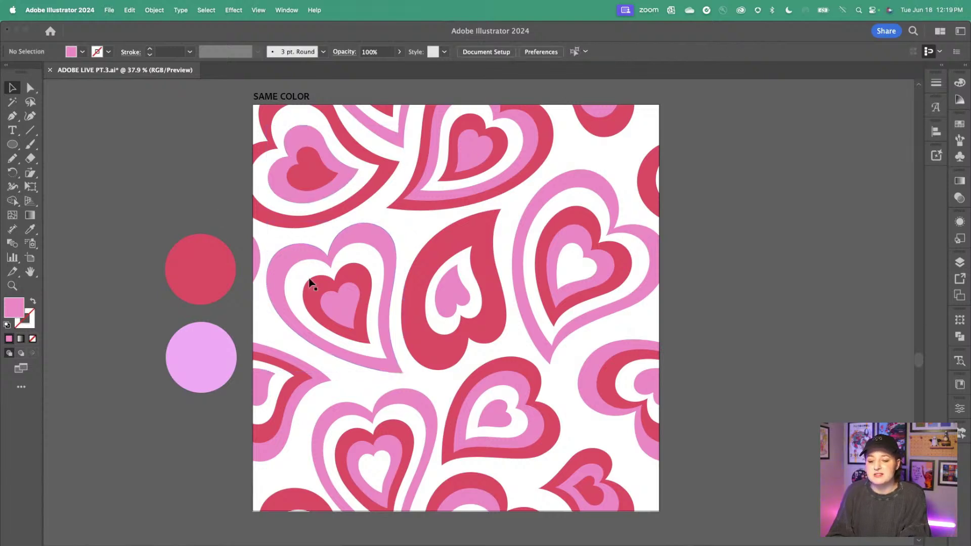
pyautogui.click(302, 262)
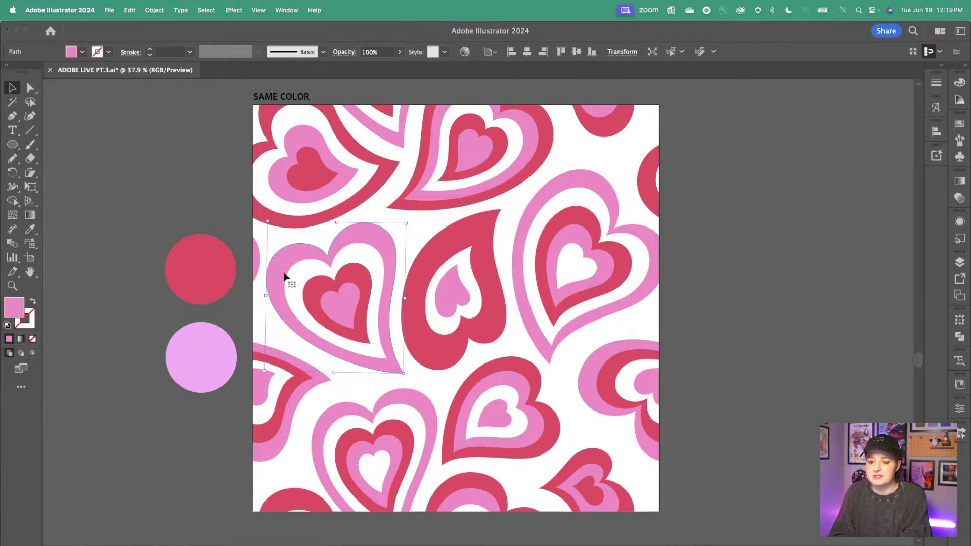
pyautogui.click(207, 9)
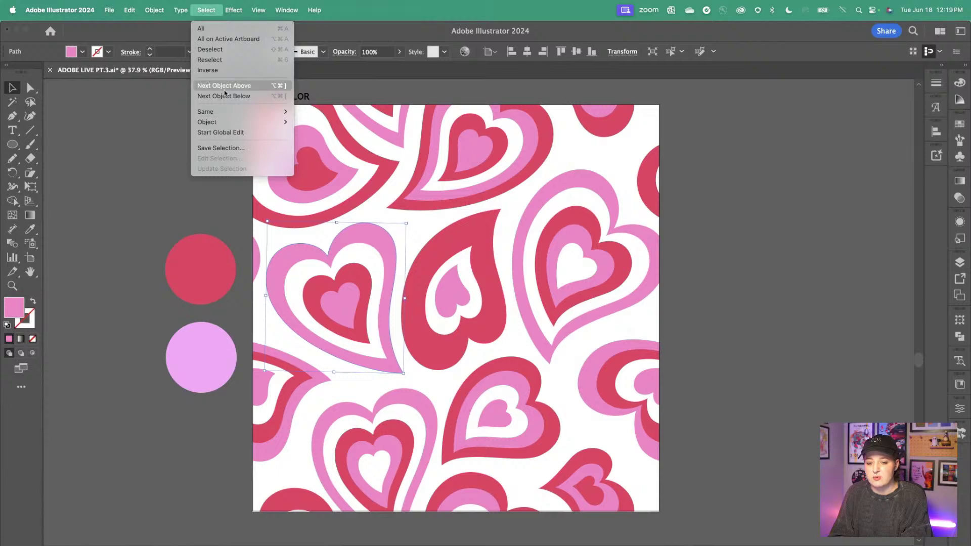
pyautogui.moveTo(280, 112)
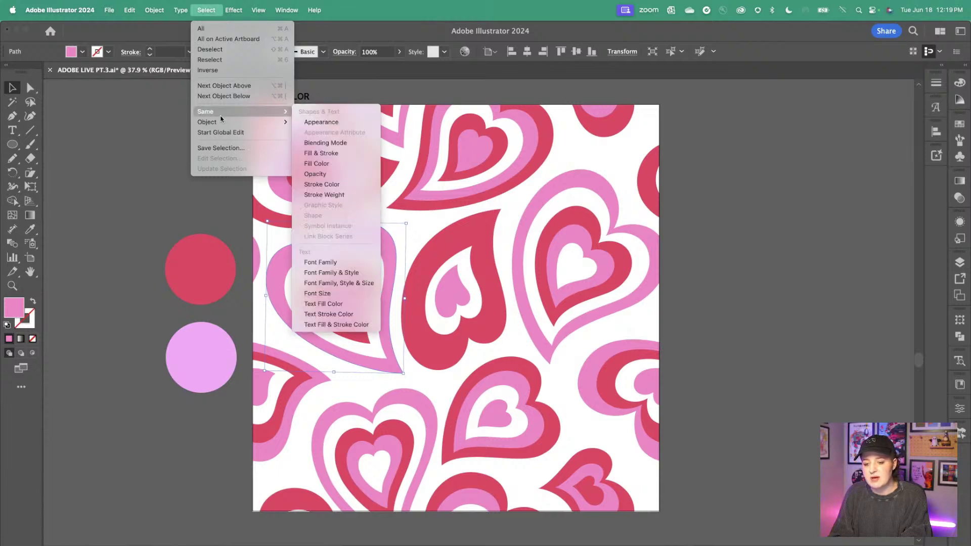
pyautogui.click(319, 163)
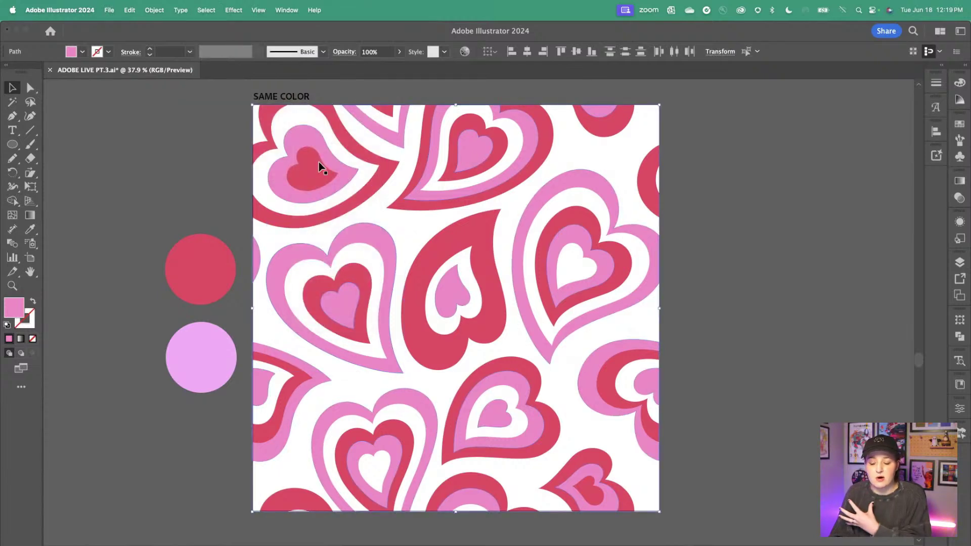
# Step: Recolour the selected pink shapes with the Eyedropper by sampling the lilac circle, and clear the selection
pyautogui.click(30, 229)
pyautogui.click(200, 337)
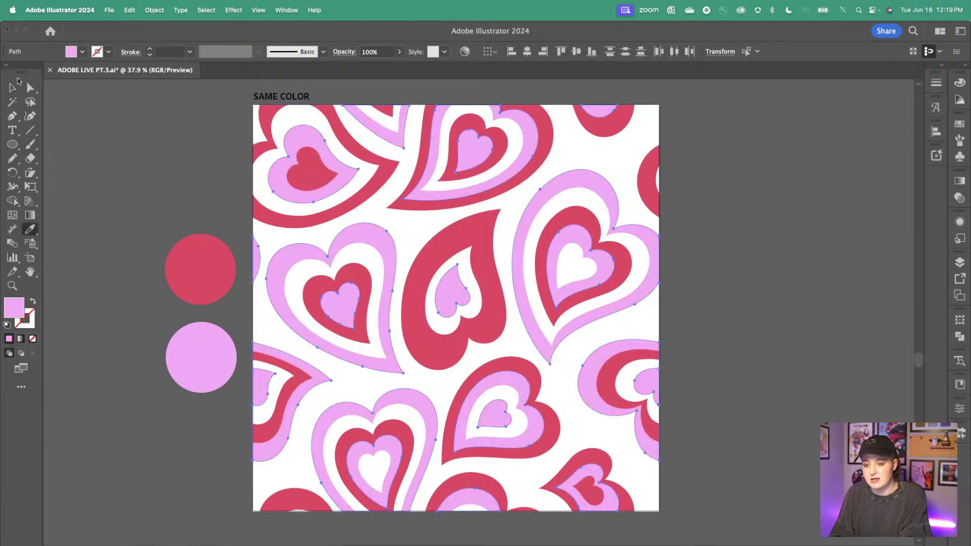
pyautogui.click(13, 87)
pyautogui.click(154, 179)
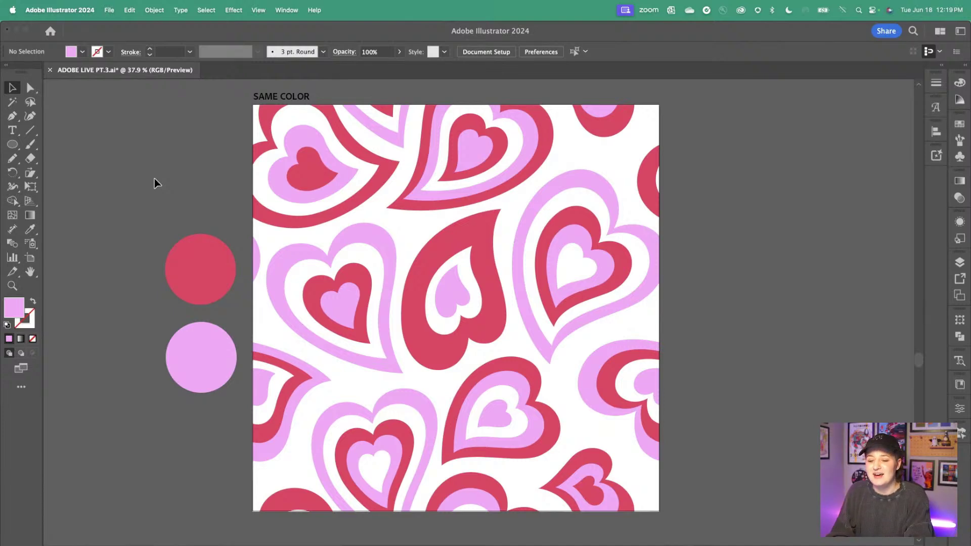
# Step: Look over the SMILE, star, smiley and AMAZING artwork on the RECOLOR artboard
pyautogui.hscroll(10, 152, 178)
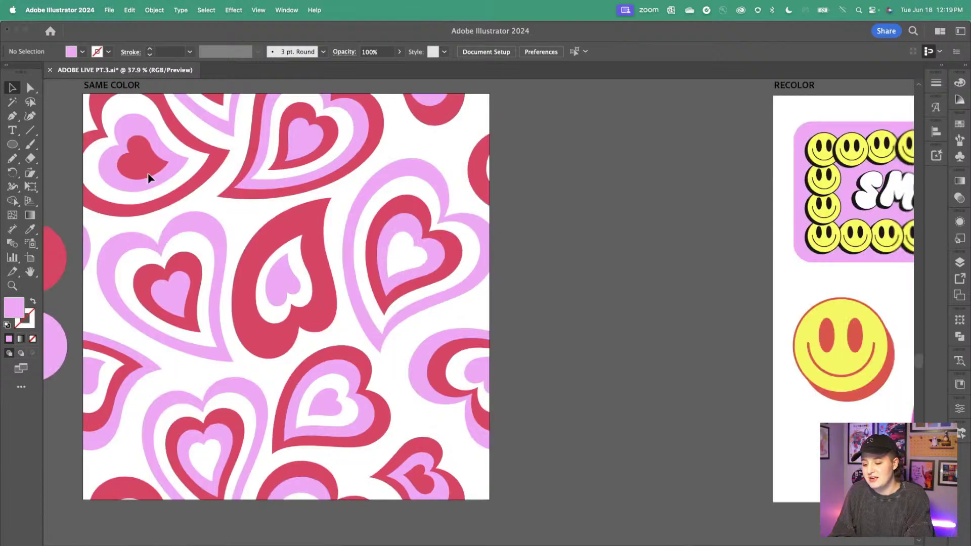
pyautogui.hscroll(6, 148, 178)
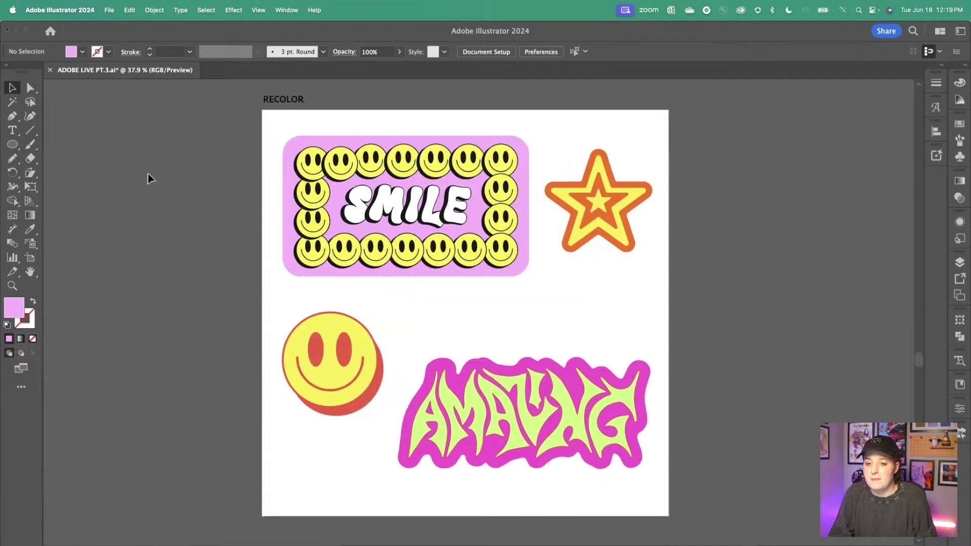
pyautogui.hscroll(1, 148, 178)
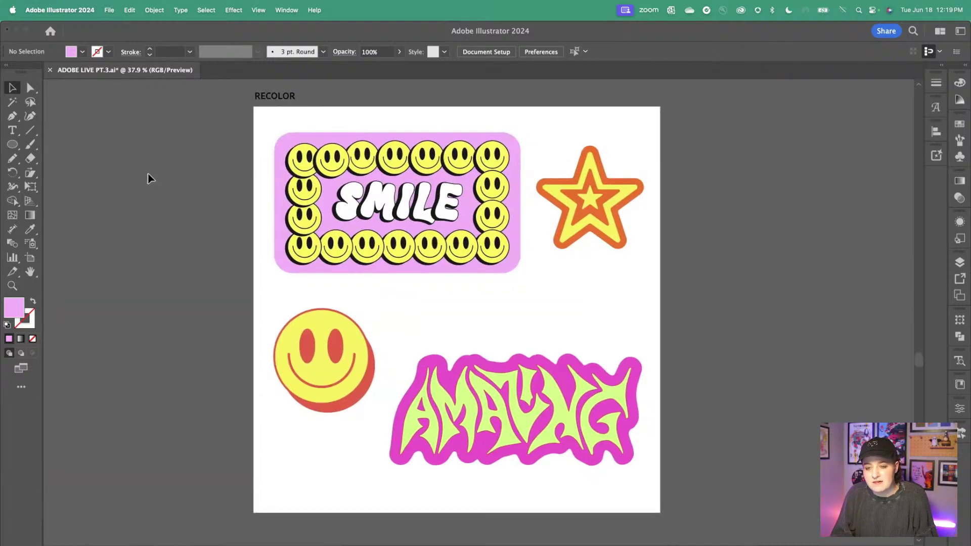
pyautogui.click(312, 4)
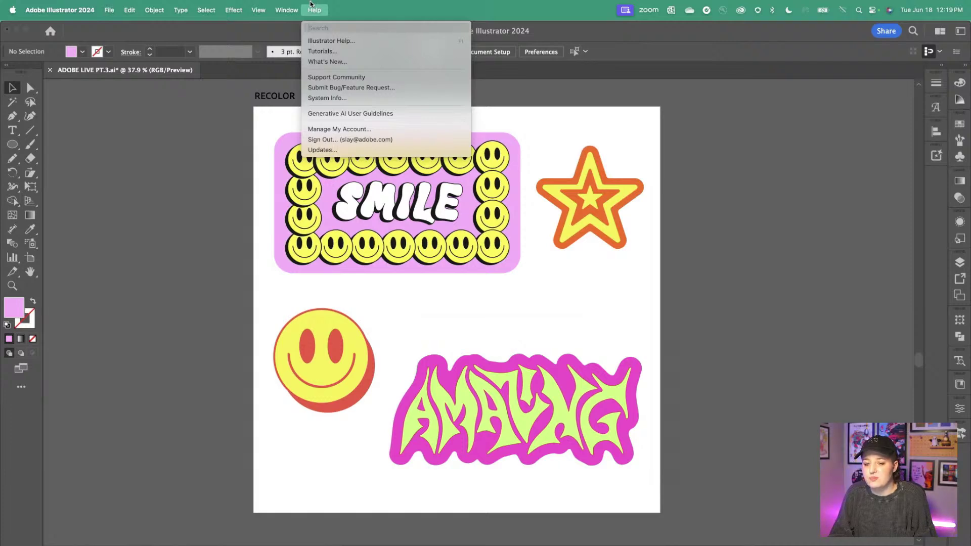
pyautogui.moveTo(286, 10)
pyautogui.click(288, 116)
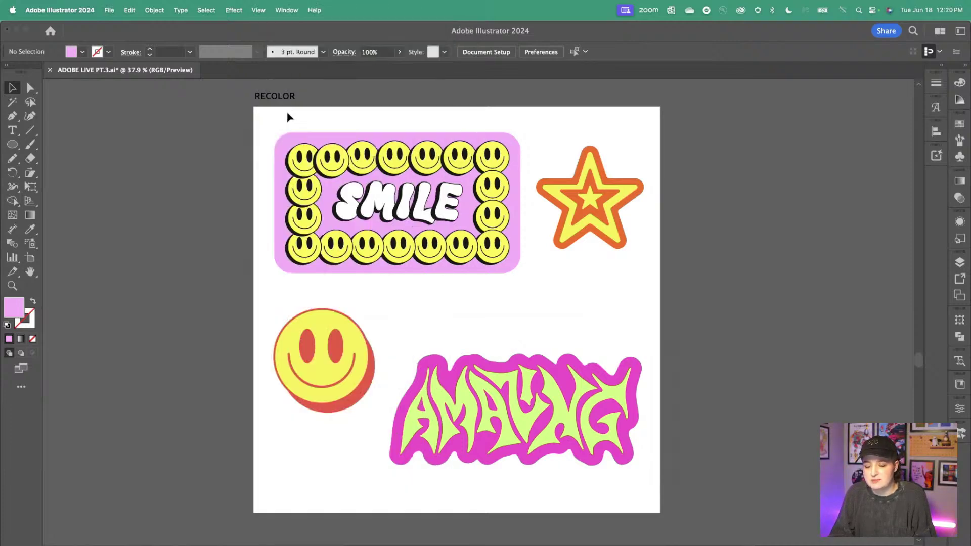
pyautogui.scroll(-3, 306, 133)
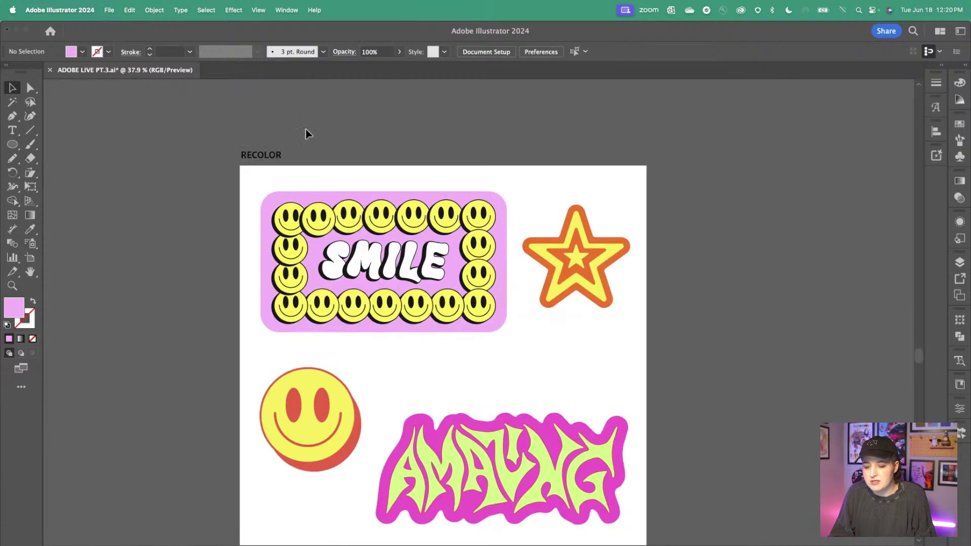
pyautogui.scroll(4, 306, 133)
# Step: Toggle the Contextual Task Bar off and on again, and place it above the selected SMILE sticker
pyautogui.click(286, 10)
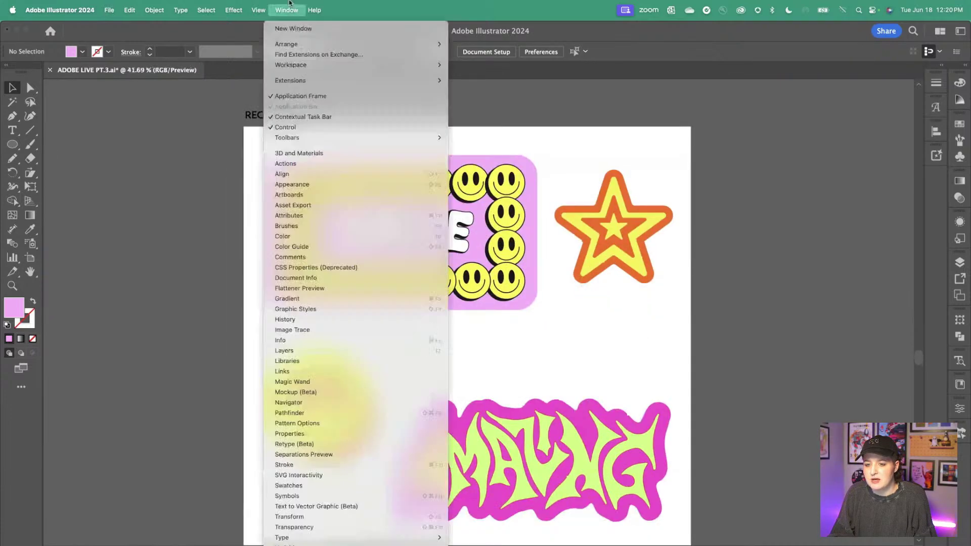
pyautogui.click(294, 118)
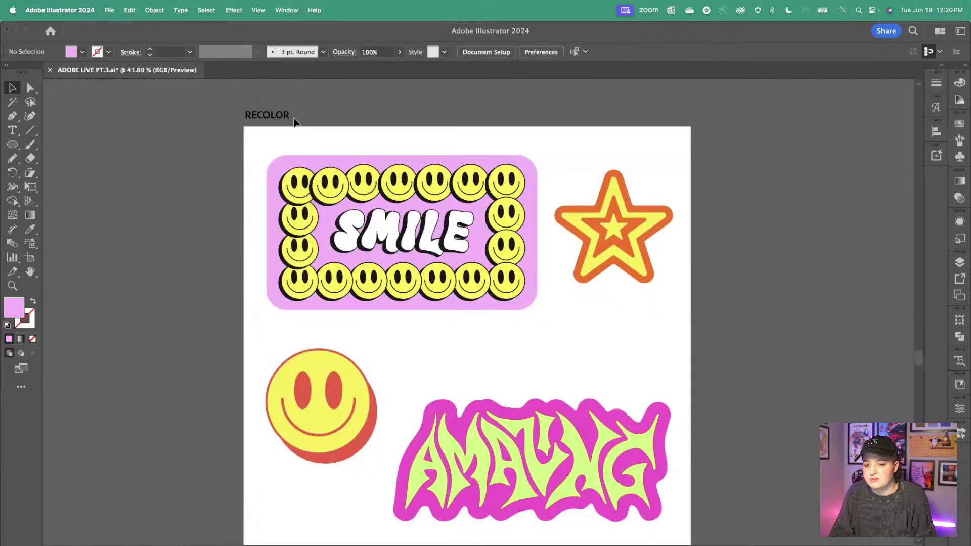
pyautogui.click(288, 3)
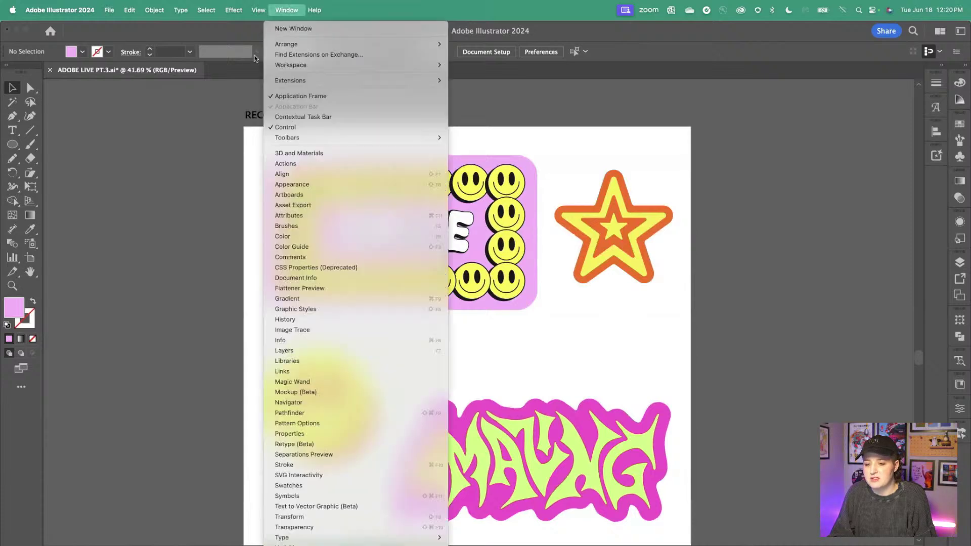
pyautogui.click(235, 165)
pyautogui.click(456, 308)
pyautogui.click(286, 10)
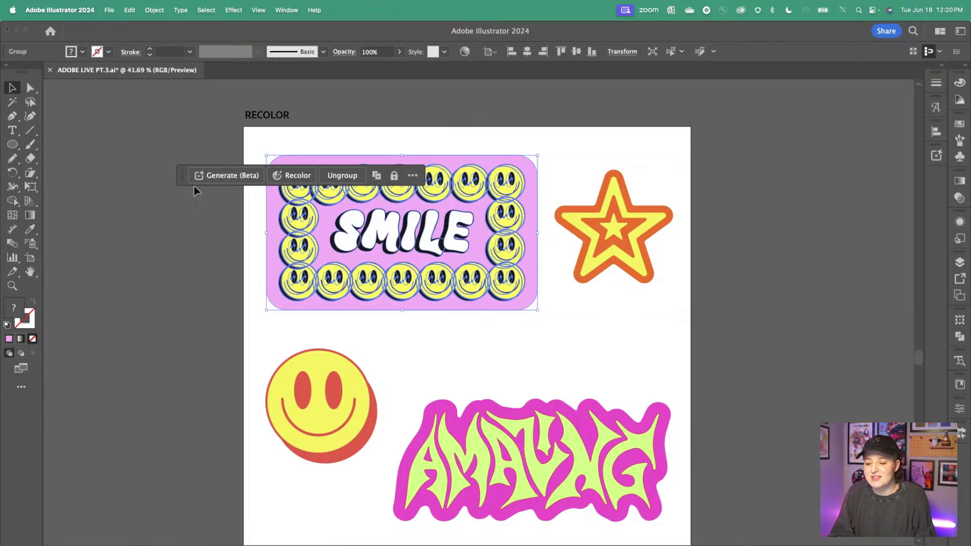
pyautogui.moveTo(194, 186); pyautogui.dragTo(337, 84)
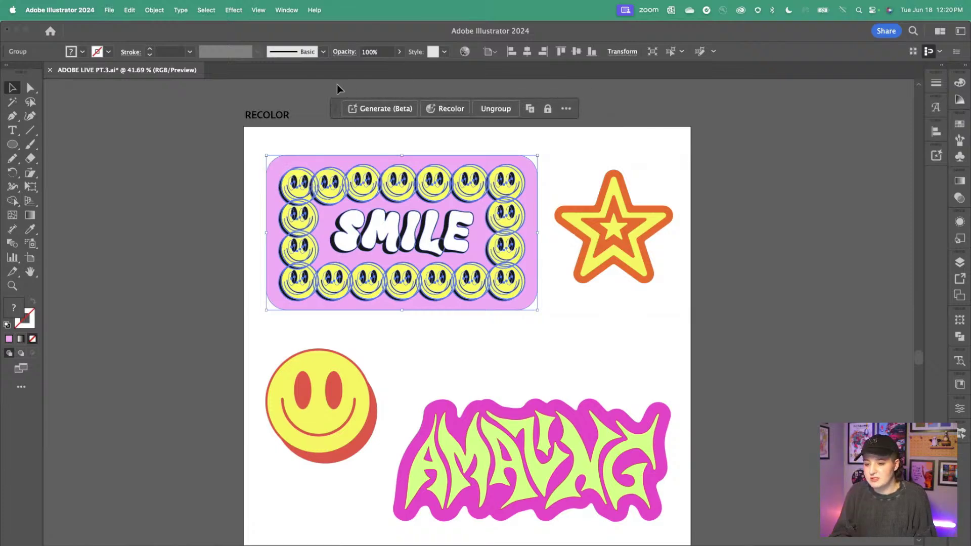
pyautogui.click(205, 198)
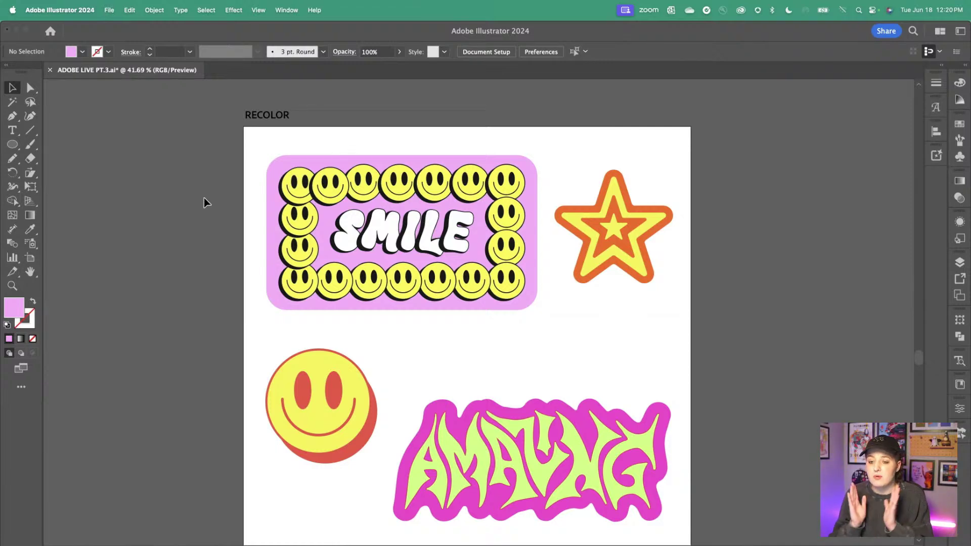
# Step: Select the SMILE sticker to nudge the Contextual Task Bar slightly higher, and view the bar's extra options before deselecting
pyautogui.moveTo(226, 178); pyautogui.dragTo(486, 336)
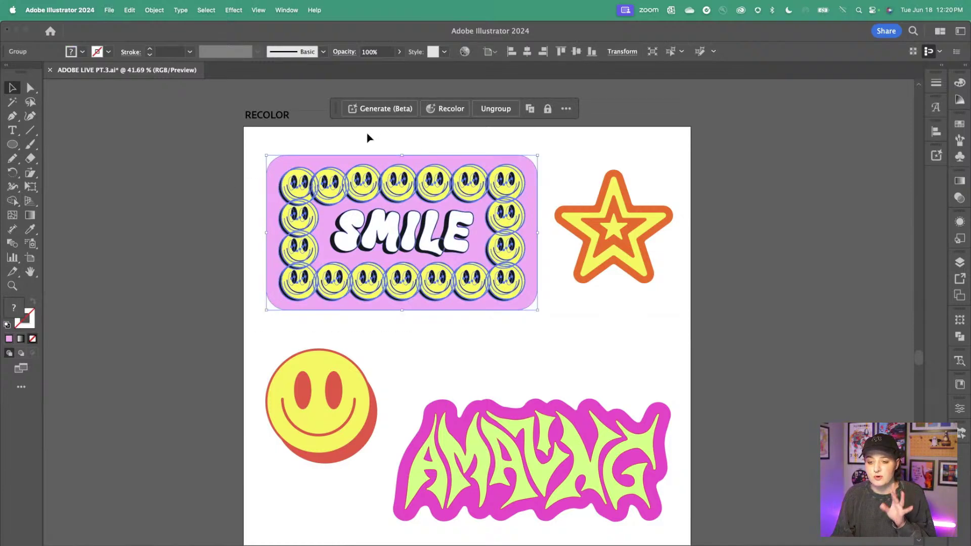
pyautogui.moveTo(336, 115); pyautogui.dragTo(331, 109)
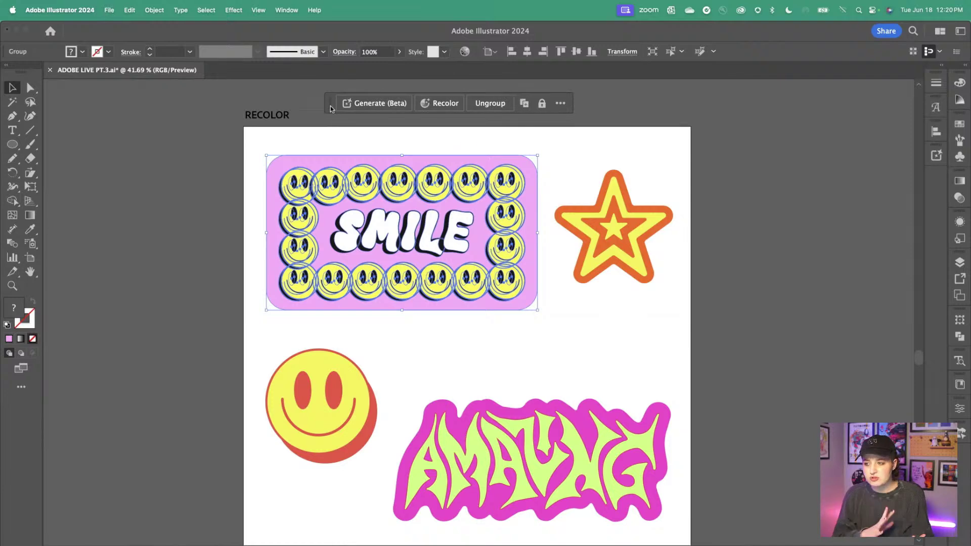
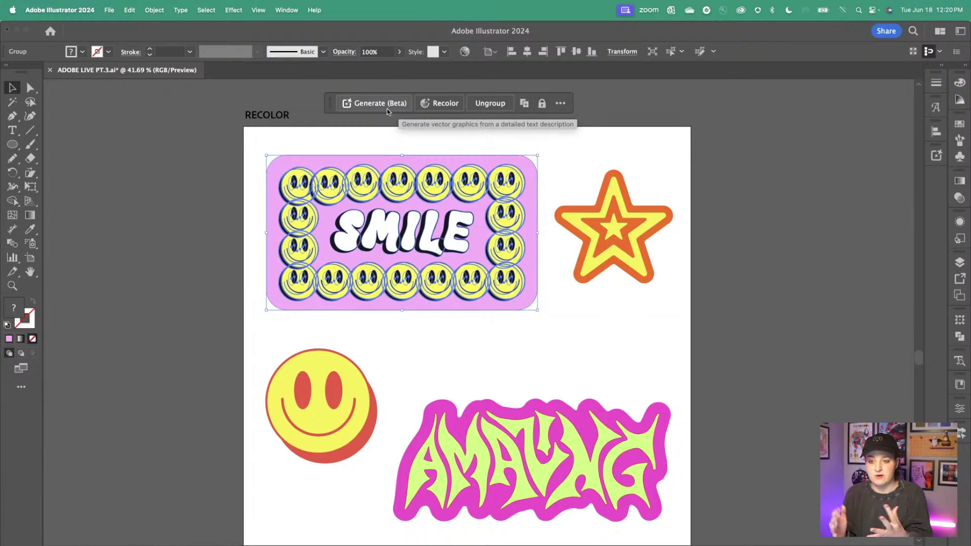
pyautogui.click(561, 104)
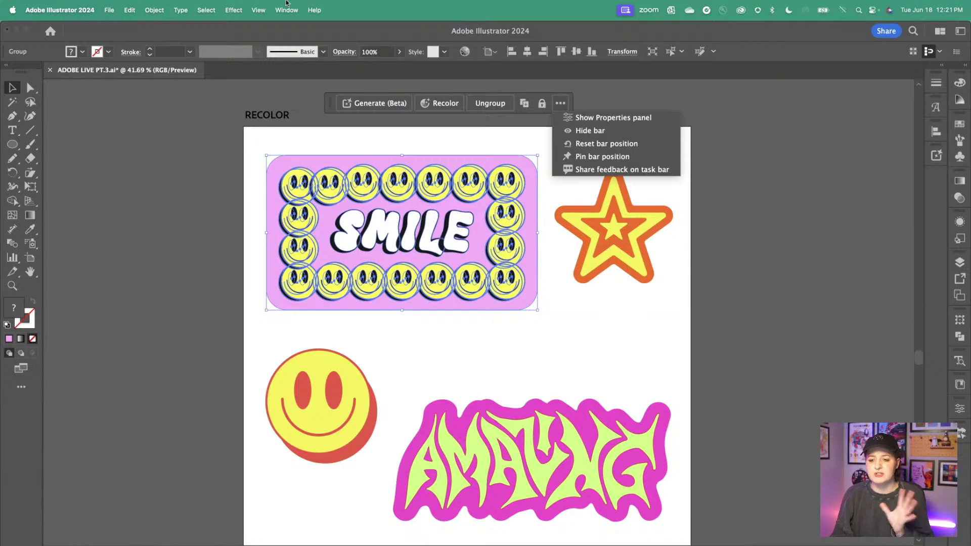
pyautogui.press('Escape')
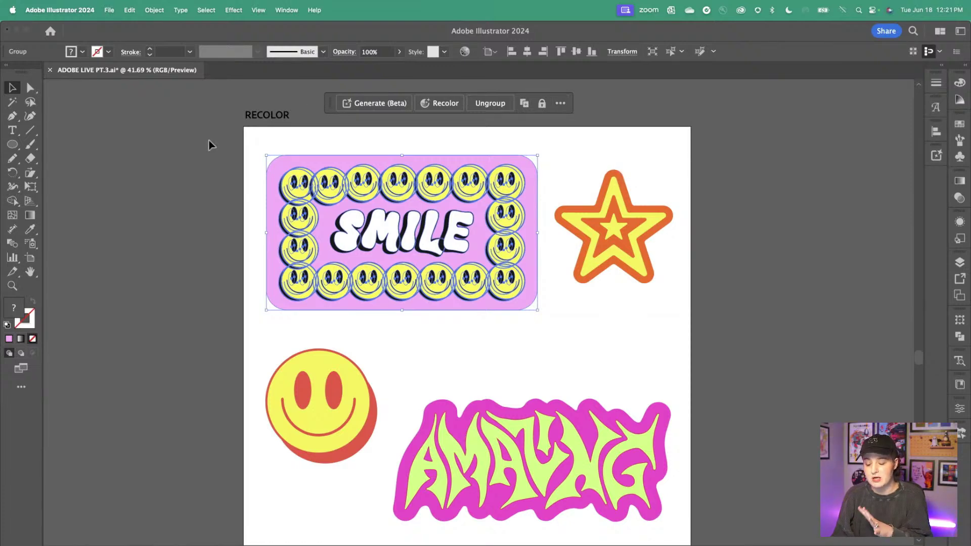
pyautogui.click(207, 148)
# Step: Select all the artwork on the RECOLOR artboard and open the Recolor options, placing them clear of the artboard
pyautogui.moveTo(230, 152); pyautogui.dragTo(687, 527)
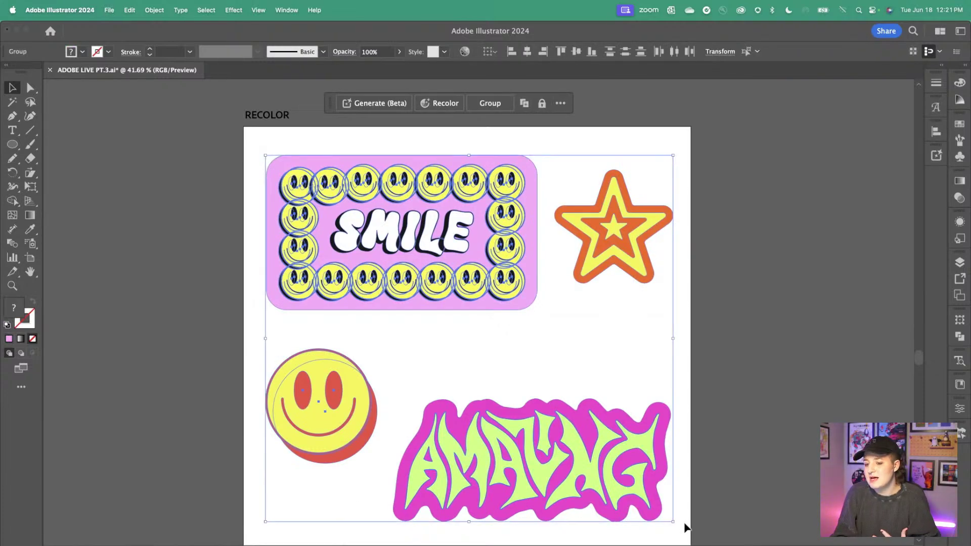
pyautogui.click(686, 528)
pyautogui.hscroll(5, 686, 528)
pyautogui.scroll(-2, 686, 527)
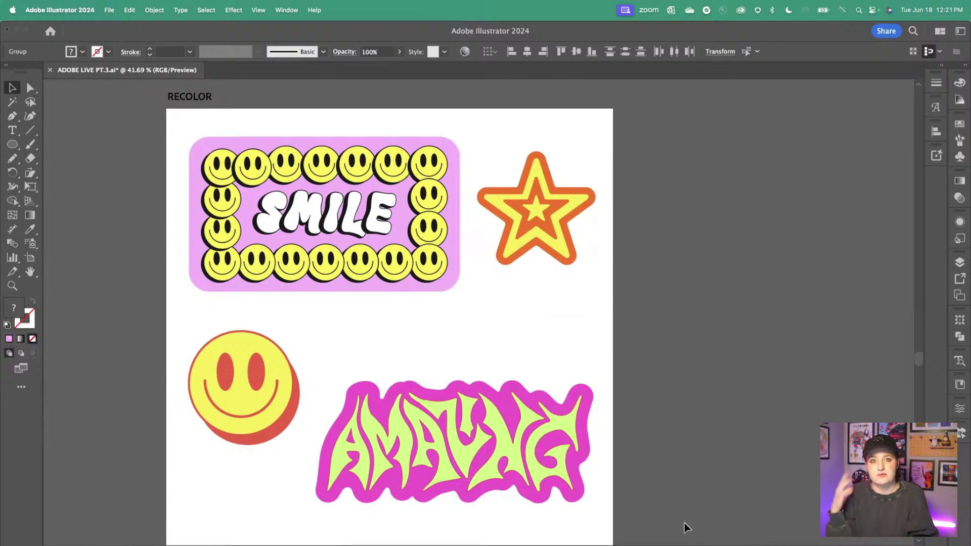
pyautogui.press('super+a')
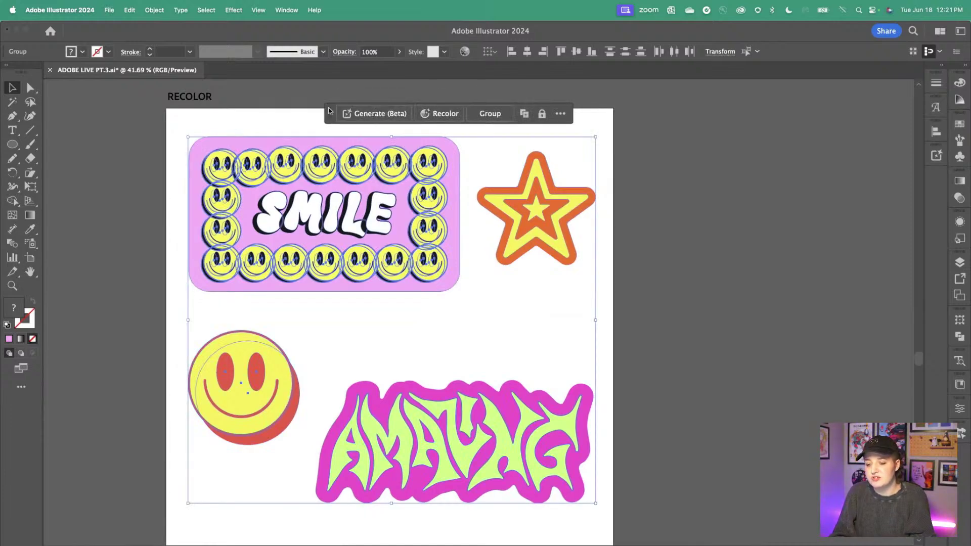
pyautogui.click(451, 104)
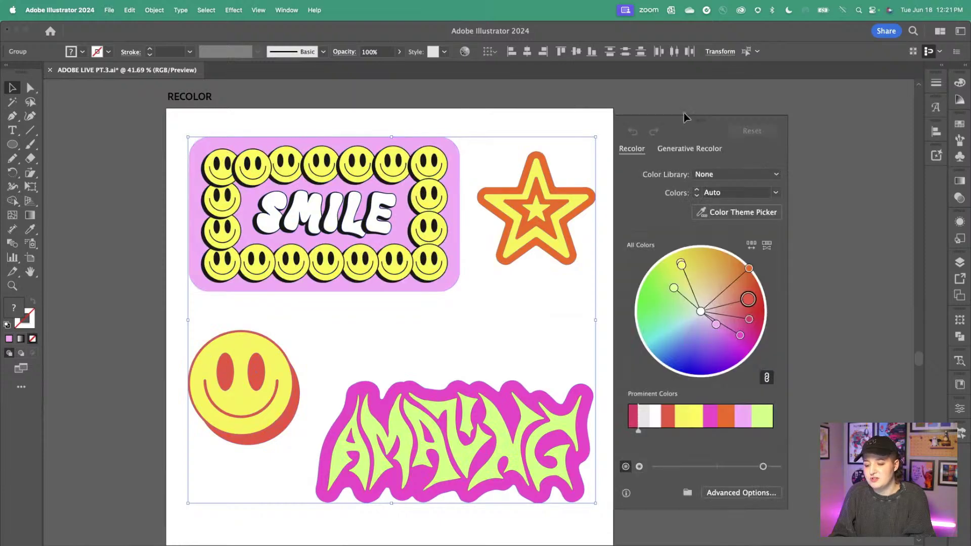
pyautogui.moveTo(687, 119); pyautogui.dragTo(743, 111)
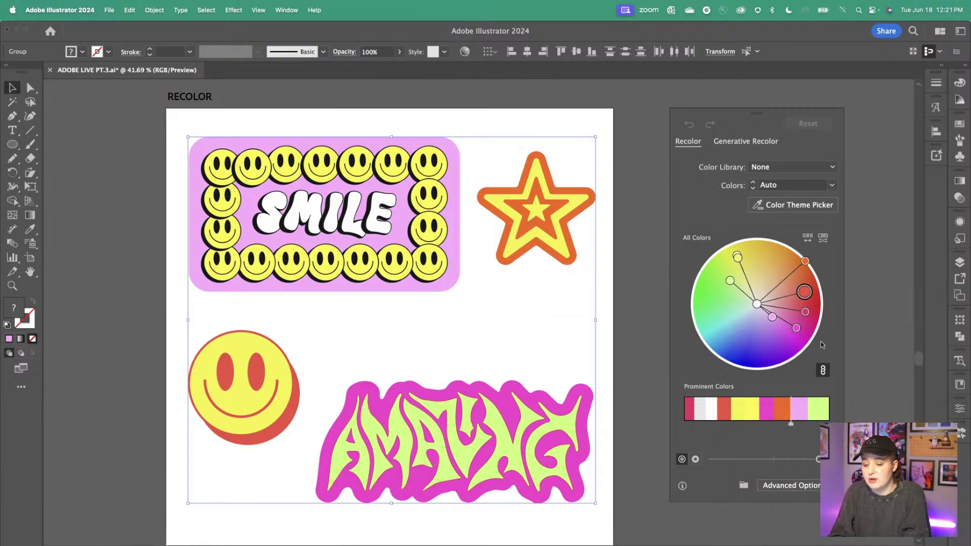
# Step: Try rotating the linked colour wheel handles so the smiley's red becomes magenta and the yellows become orange
pyautogui.moveTo(791, 424); pyautogui.dragTo(807, 424)
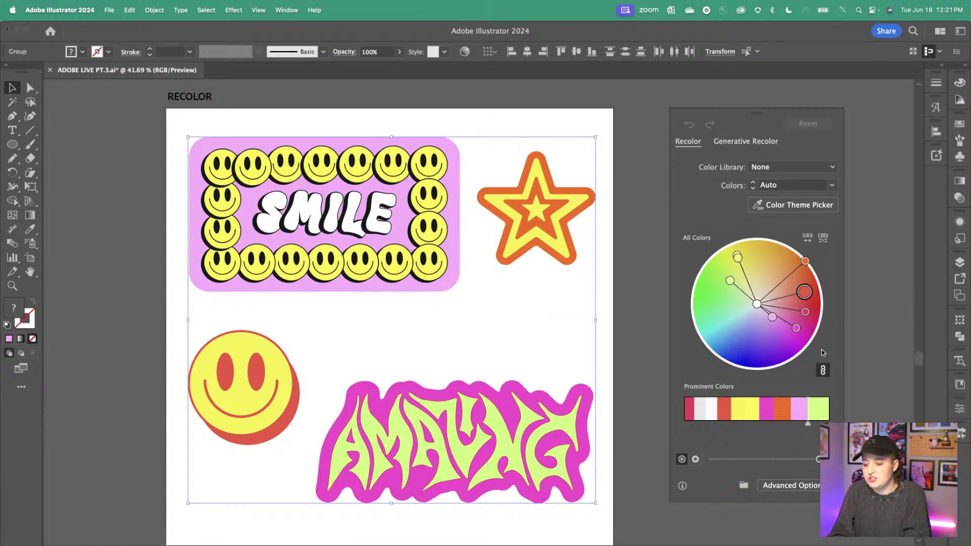
pyautogui.moveTo(805, 292); pyautogui.dragTo(809, 333)
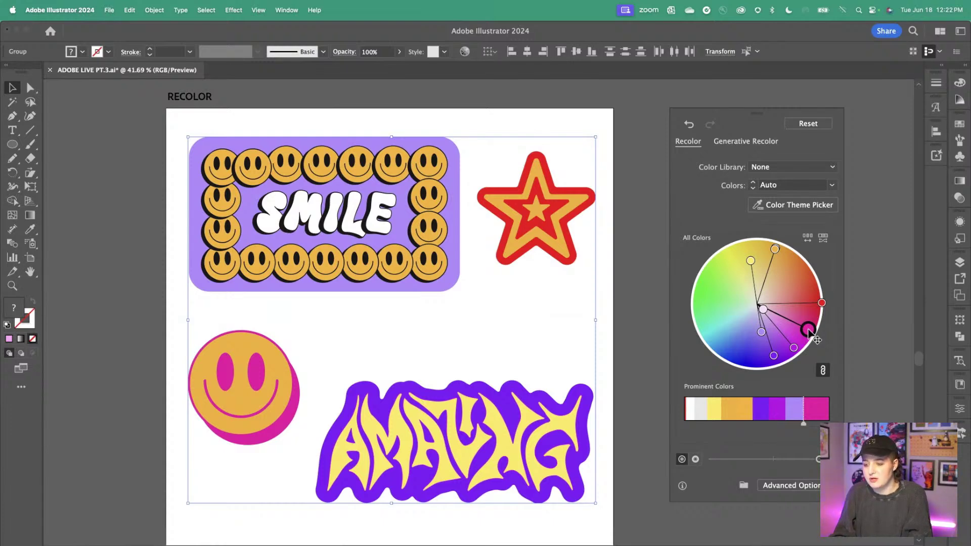
pyautogui.moveTo(808, 331)
pyautogui.mouseDown()
pyautogui.moveTo(797, 351)
pyautogui.moveTo(810, 330)
pyautogui.mouseUp()
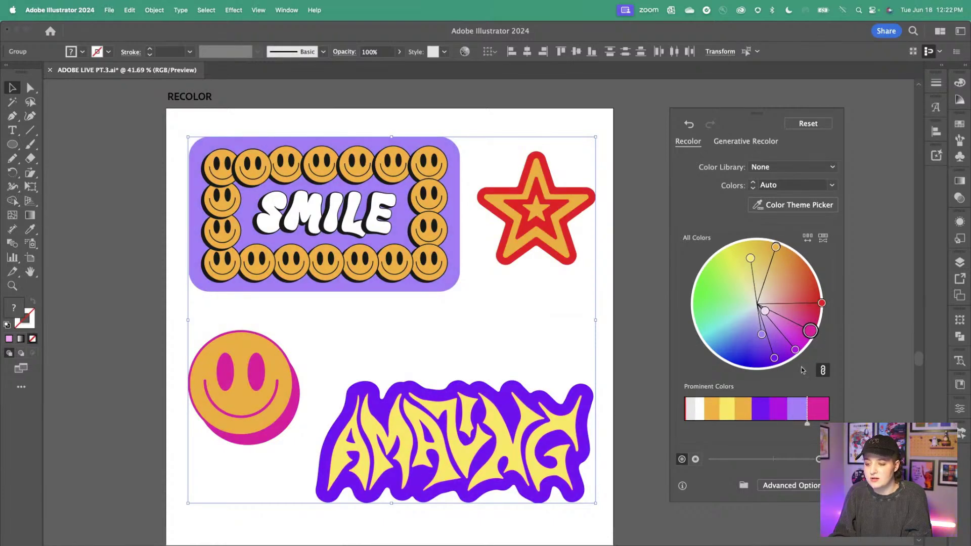
# Step: Look through the colour libraries available for recolouring, and close the list without choosing one
pyautogui.click(831, 167)
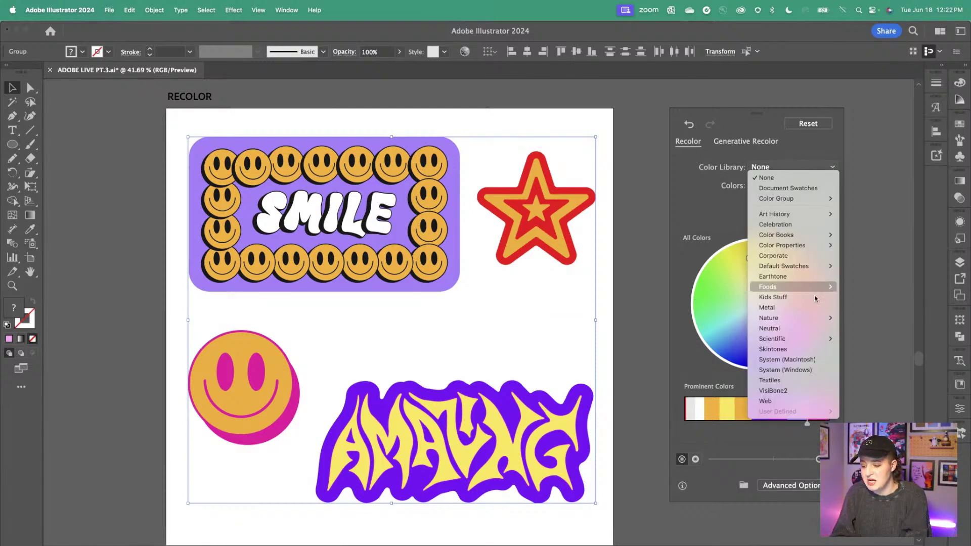
pyautogui.moveTo(798, 251)
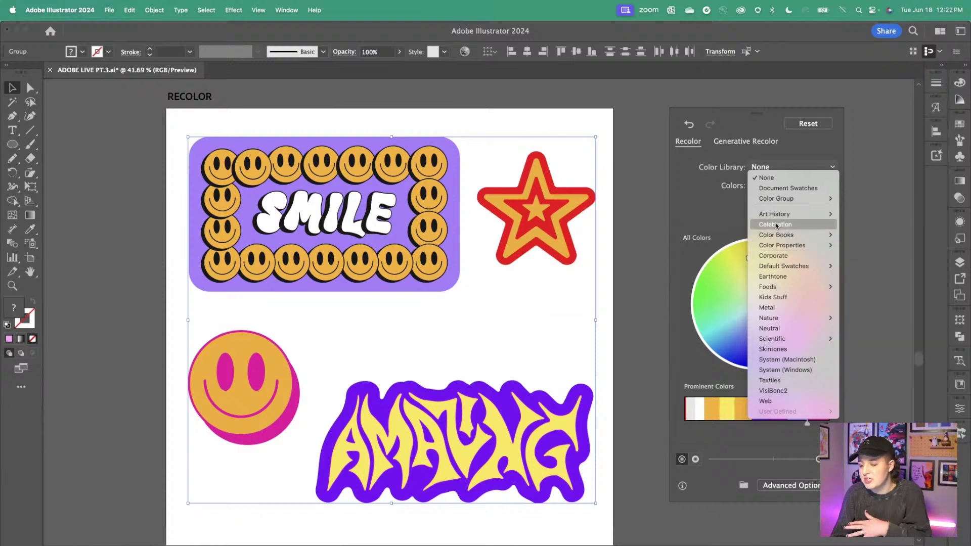
pyautogui.moveTo(773, 216)
pyautogui.click(693, 212)
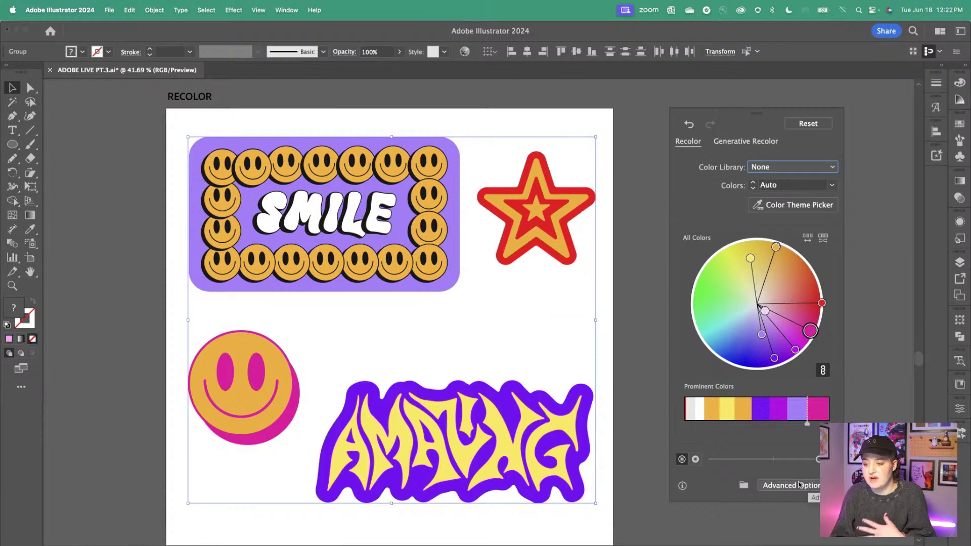
# Step: Examine the current and new colour assignments in the advanced Recolor Artwork options, and cancel the recolouring
pyautogui.click(800, 485)
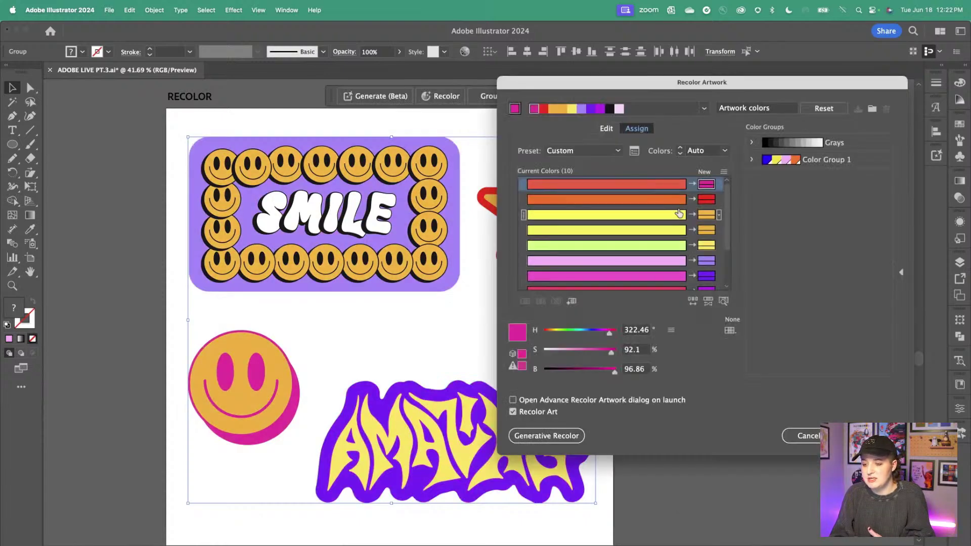
pyautogui.moveTo(679, 89); pyautogui.dragTo(602, 89)
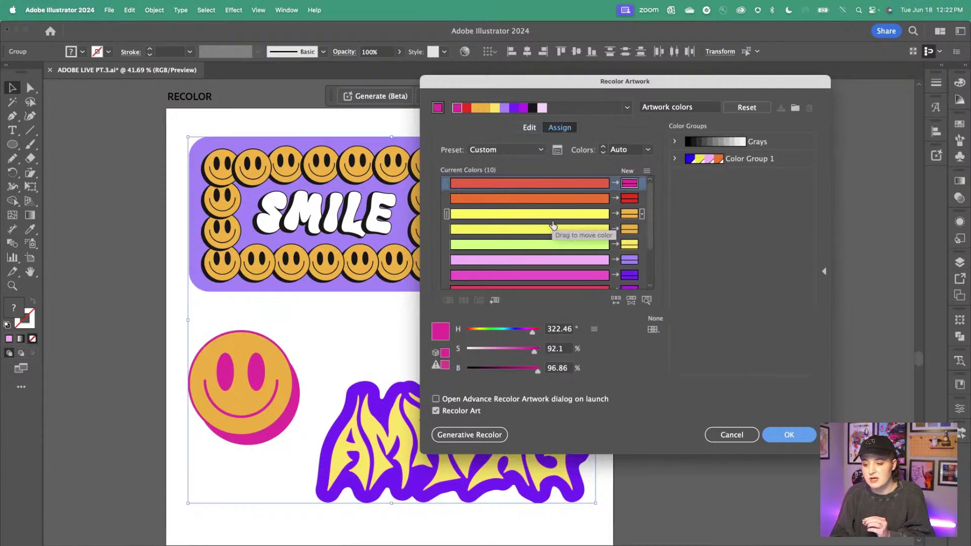
pyautogui.scroll(-1, 553, 226)
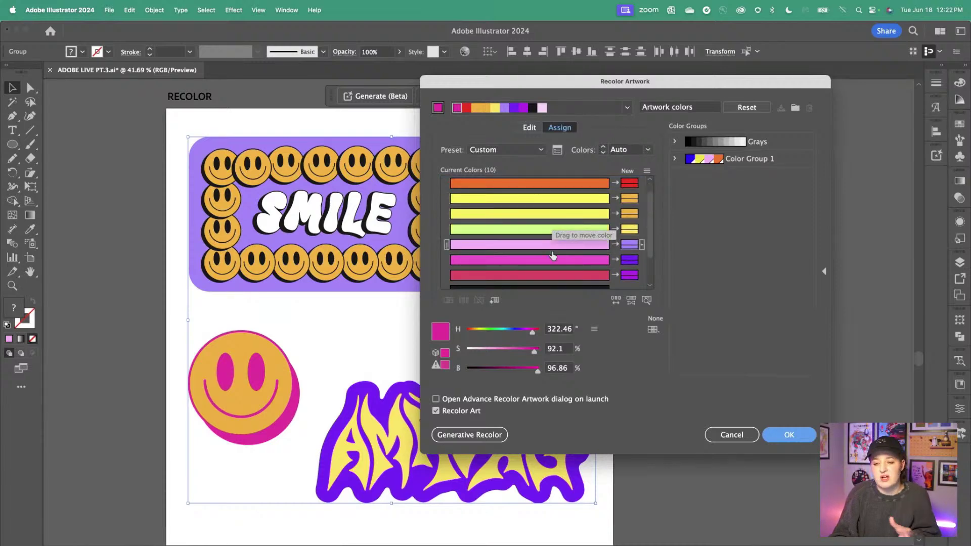
pyautogui.moveTo(573, 87); pyautogui.dragTo(659, 87)
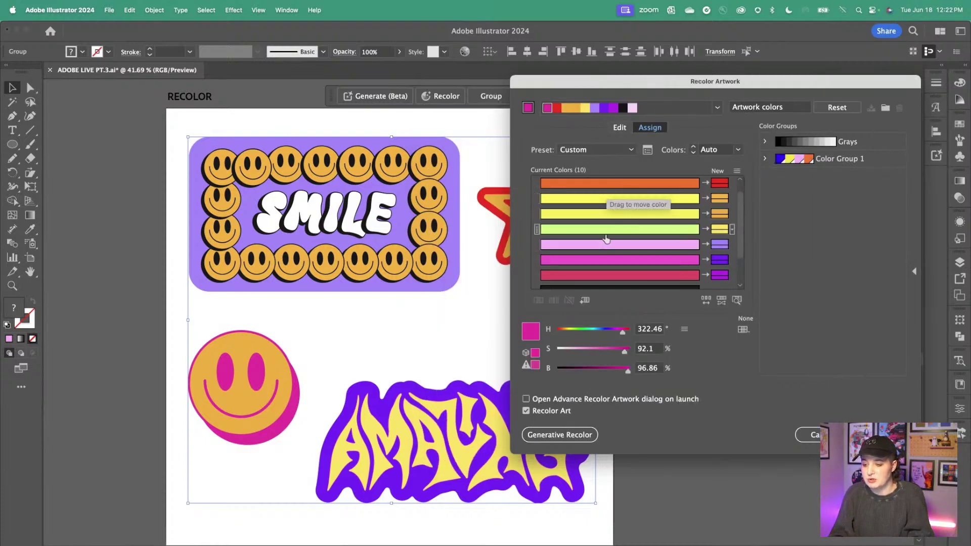
pyautogui.scroll(-3, 599, 187)
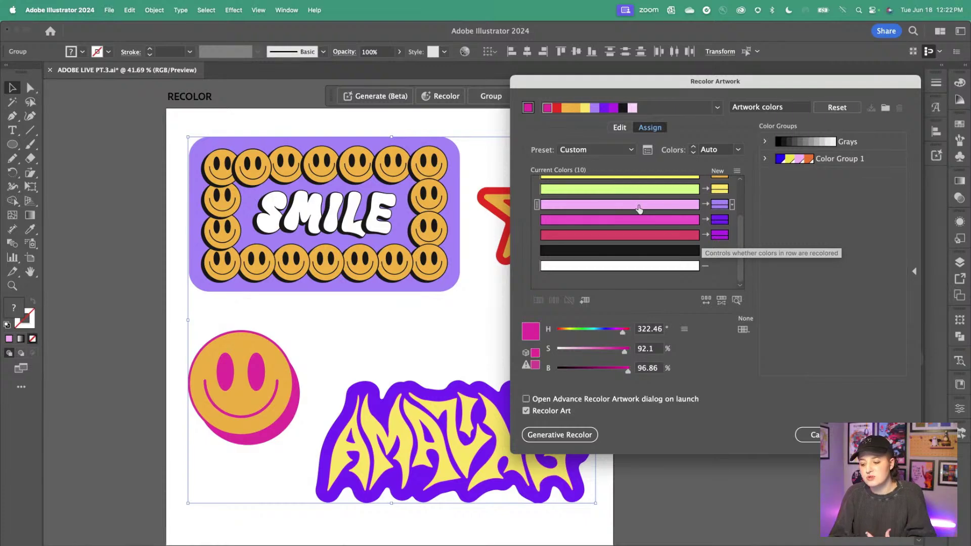
pyautogui.click(816, 438)
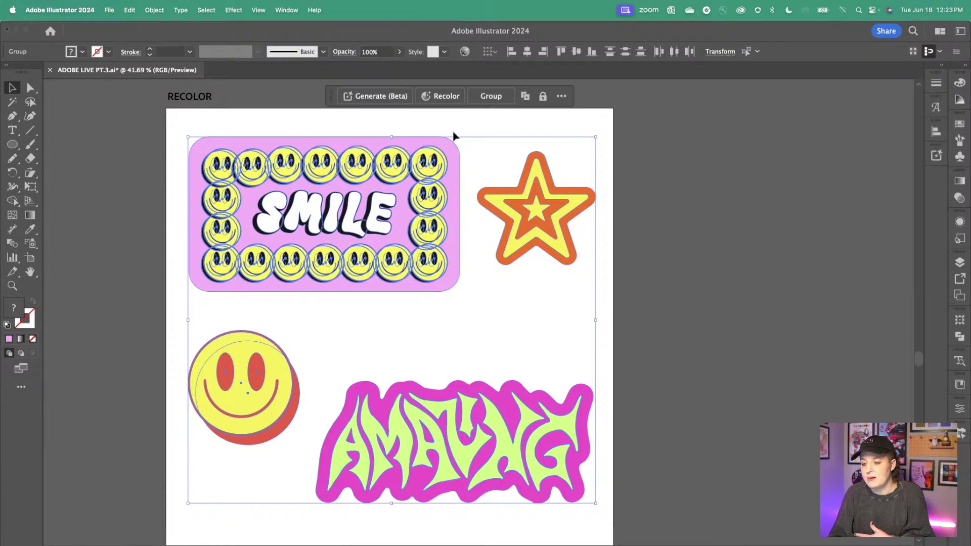
# Step: Open Generative Recolor for the selected artwork and generate variations from the sample prompt "Summer by the sea"
pyautogui.click(440, 96)
pyautogui.click(689, 148)
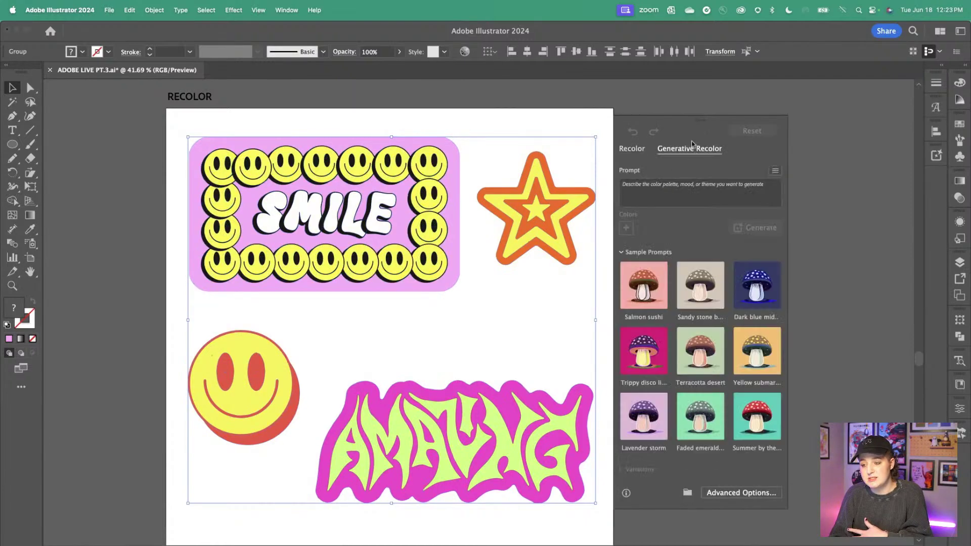
pyautogui.moveTo(738, 128); pyautogui.dragTo(778, 116)
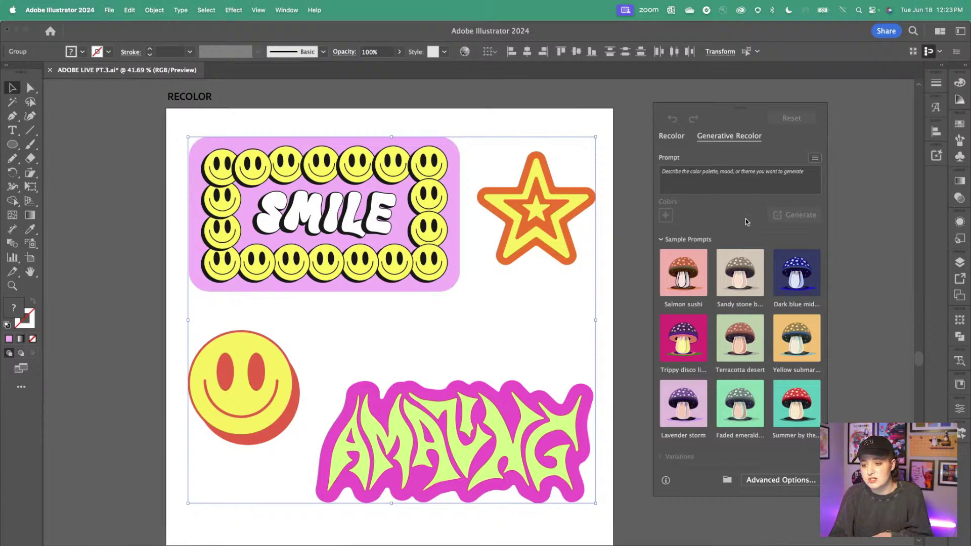
pyautogui.click(711, 183)
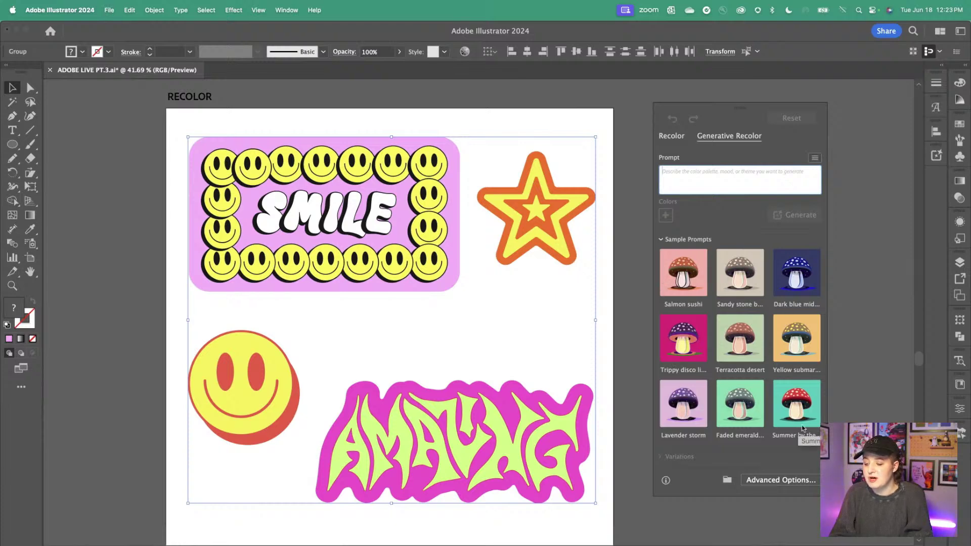
pyautogui.click(800, 407)
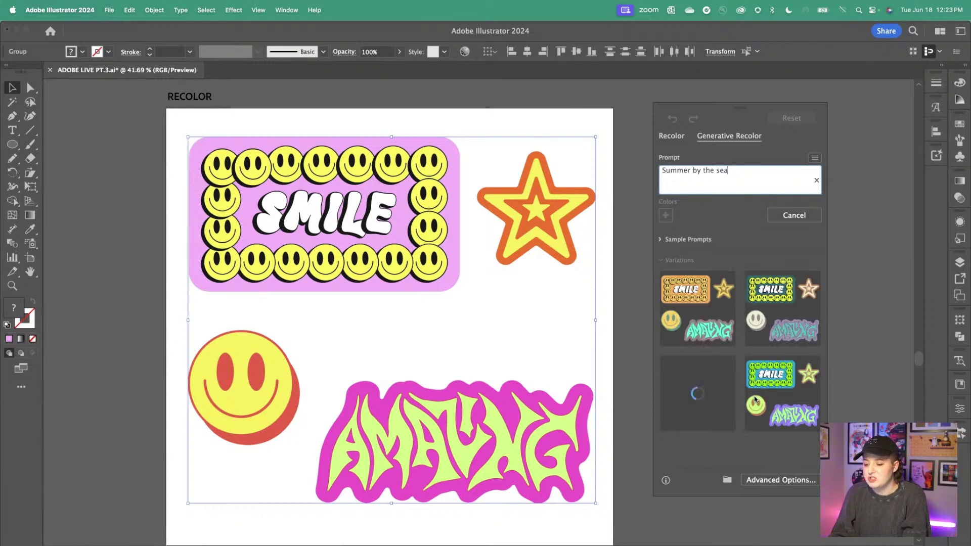
# Step: Try the four generated "Summer by the sea" variations on the artwork one after another
pyautogui.moveTo(686, 388)
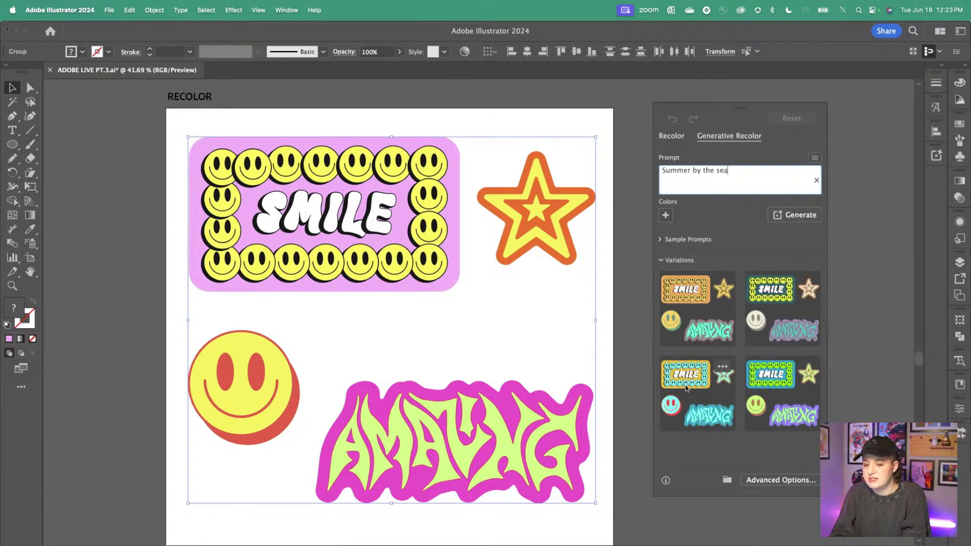
pyautogui.click(699, 318)
pyautogui.click(783, 309)
pyautogui.click(773, 392)
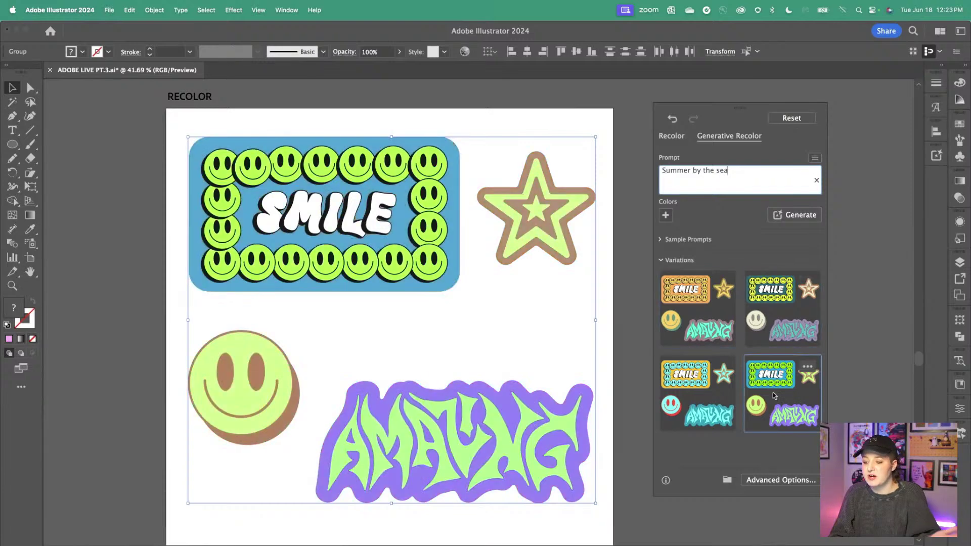
pyautogui.click(726, 402)
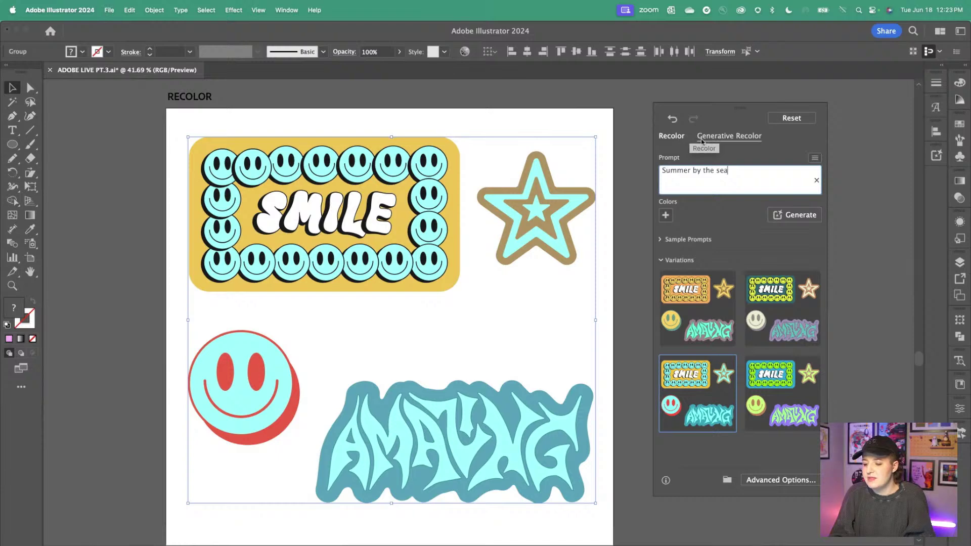
pyautogui.click(704, 331)
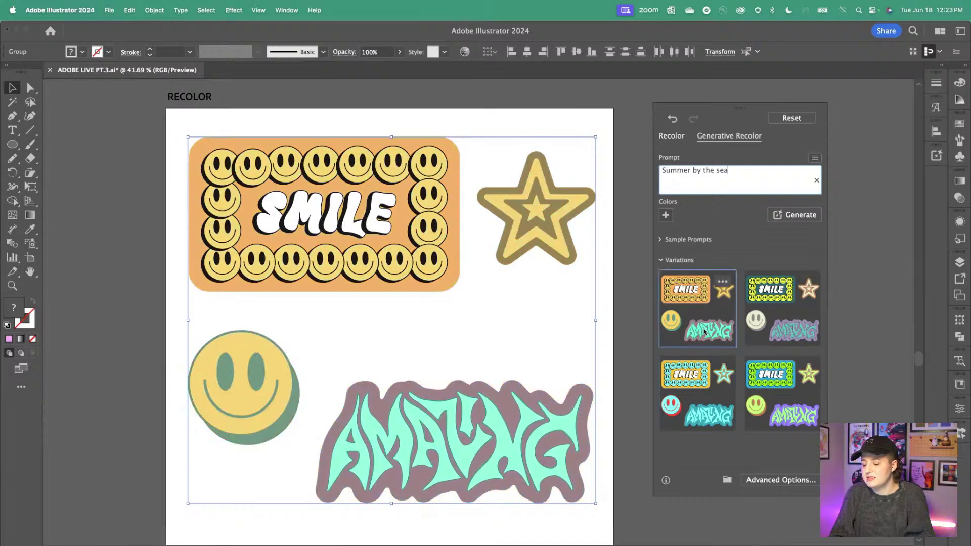
# Step: Generate more "Summer by the sea" variations and apply the one with a light blue SMILE sticker and purple AMAZING outline
pyautogui.click(779, 222)
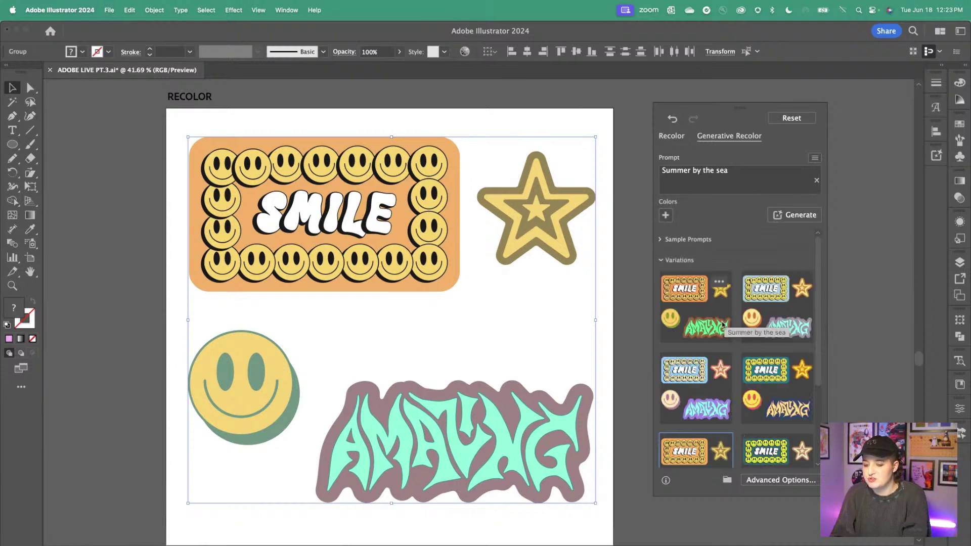
pyautogui.click(707, 404)
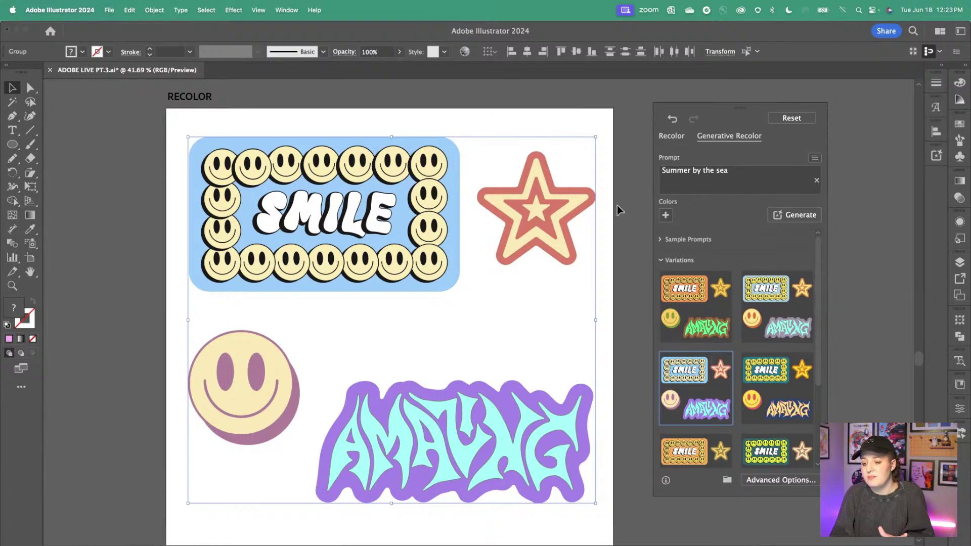
# Step: Move the linked colour wheel handles outward towards magenta for more saturated artwork colours, and clear the selection
pyautogui.click(681, 139)
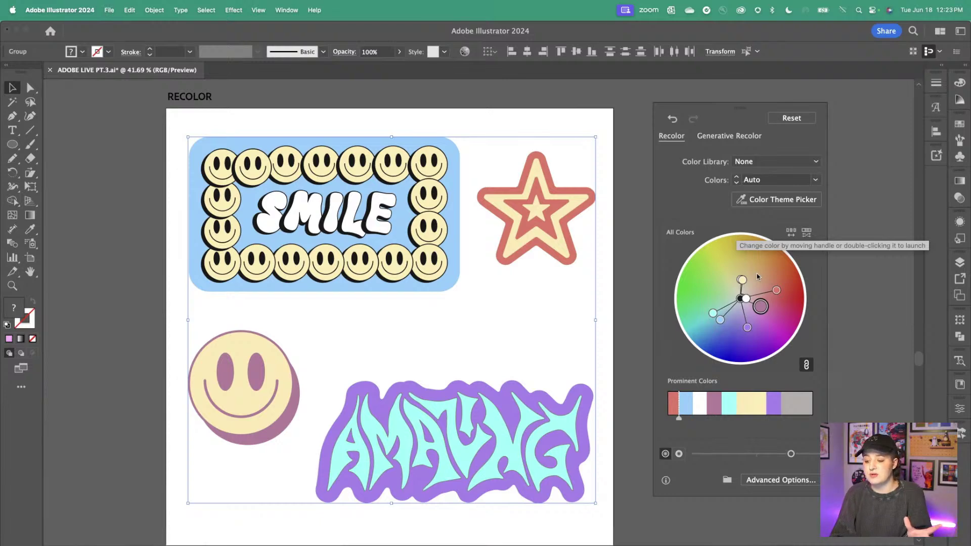
pyautogui.moveTo(762, 311); pyautogui.dragTo(778, 324)
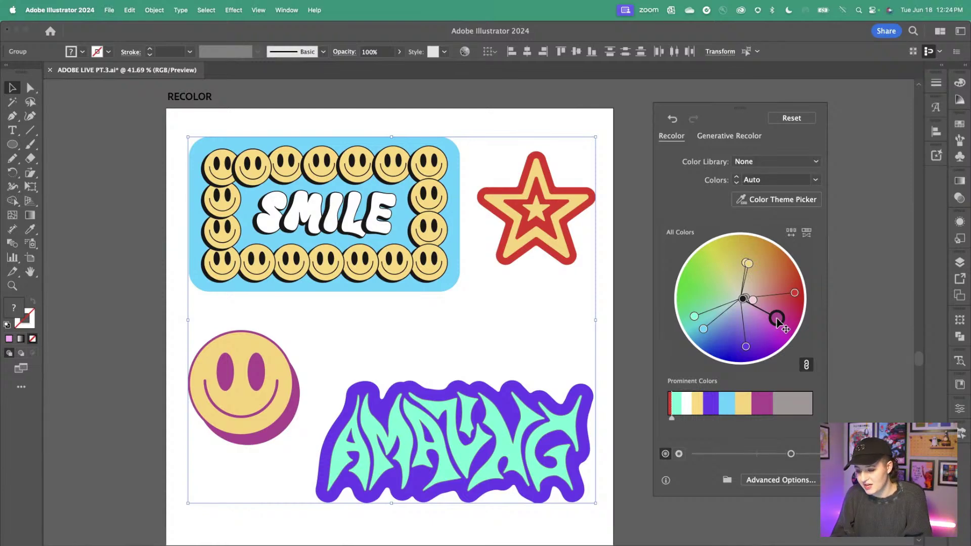
pyautogui.click(852, 241)
pyautogui.scroll(-3, 687, 264)
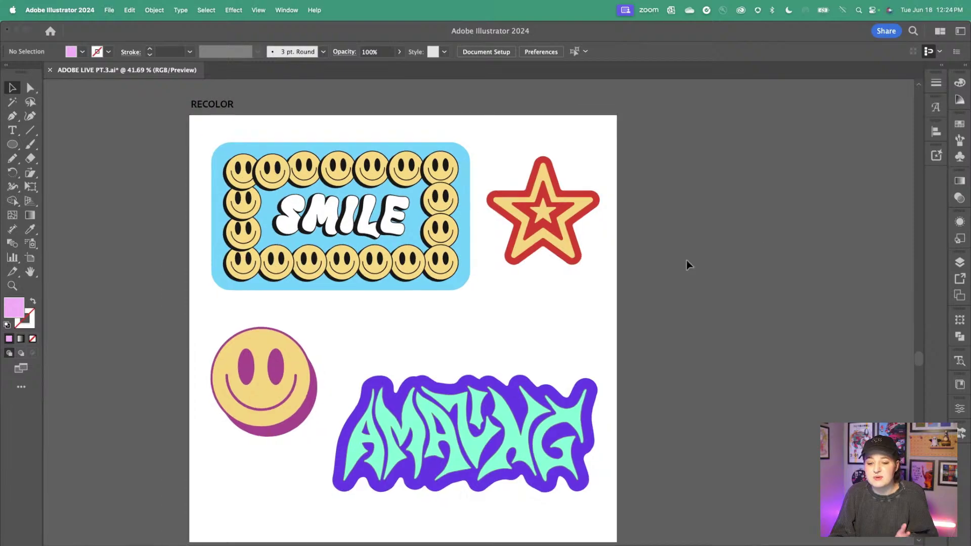